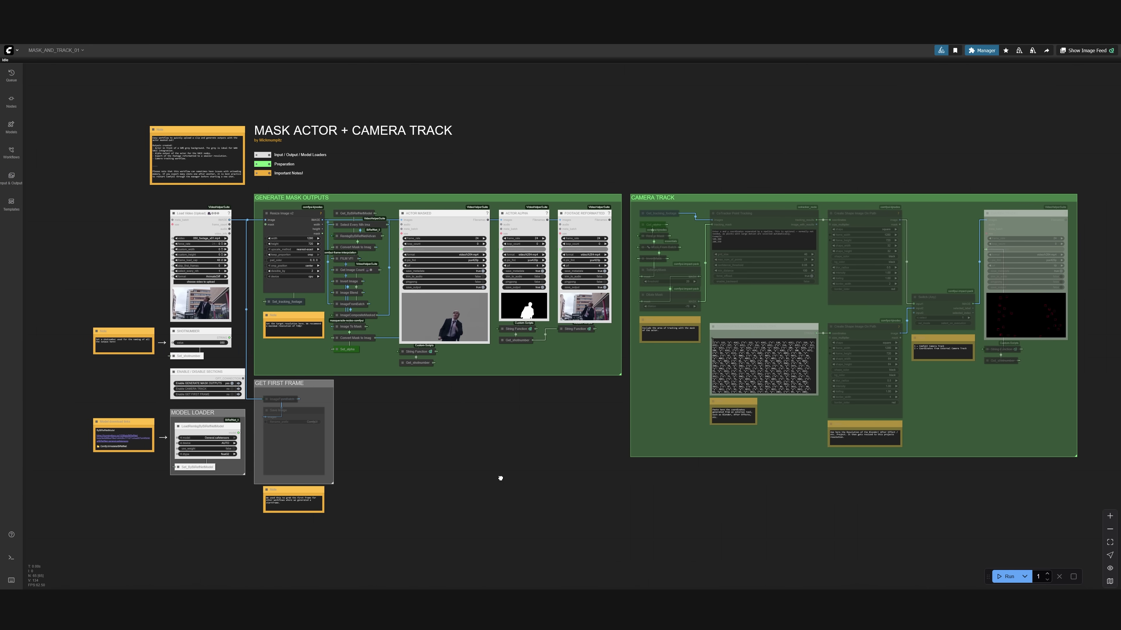
Adjust the view of the empty workflow canvas, with the Downloads folder open alongside
left_click_drag(500, 478, 500, 477)
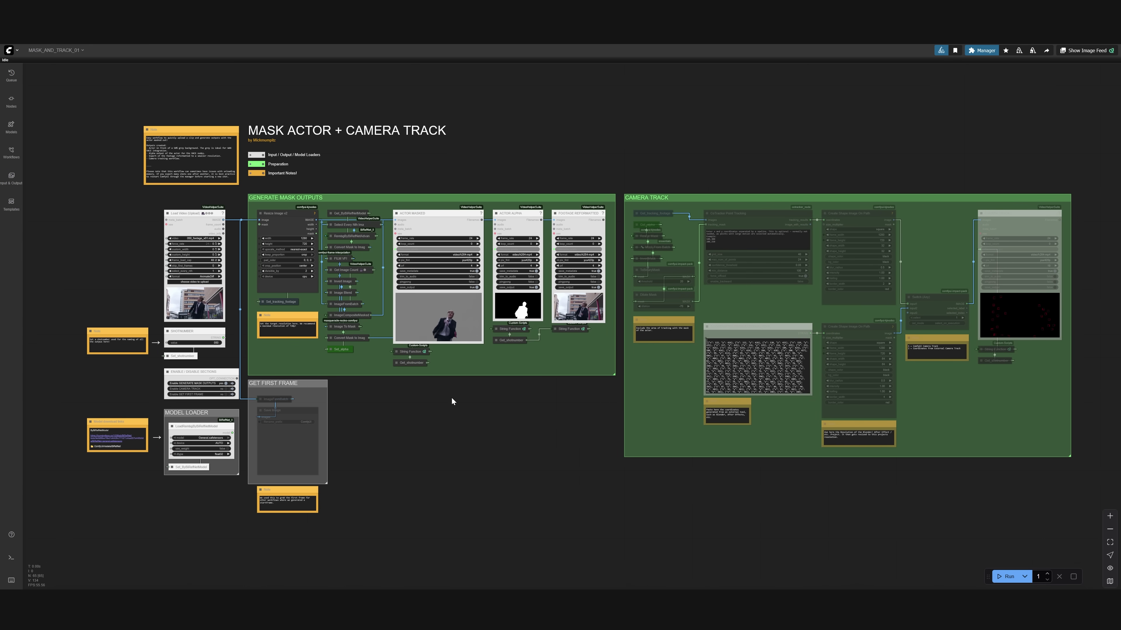
scroll(120, 261, "up", 7)
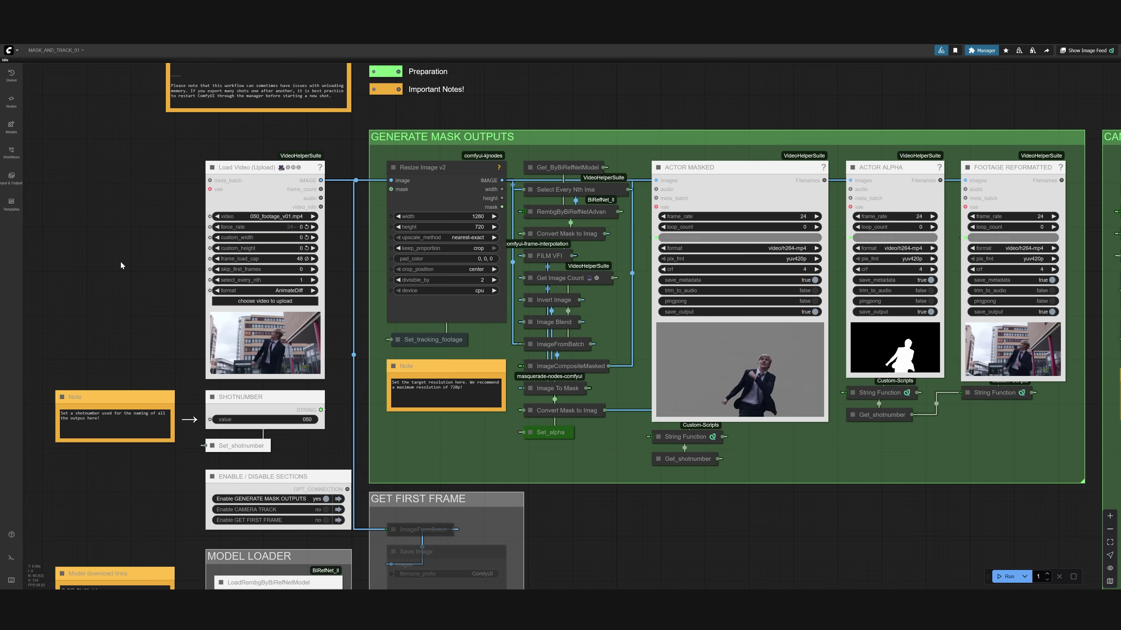
scroll(120, 261, "down", 4)
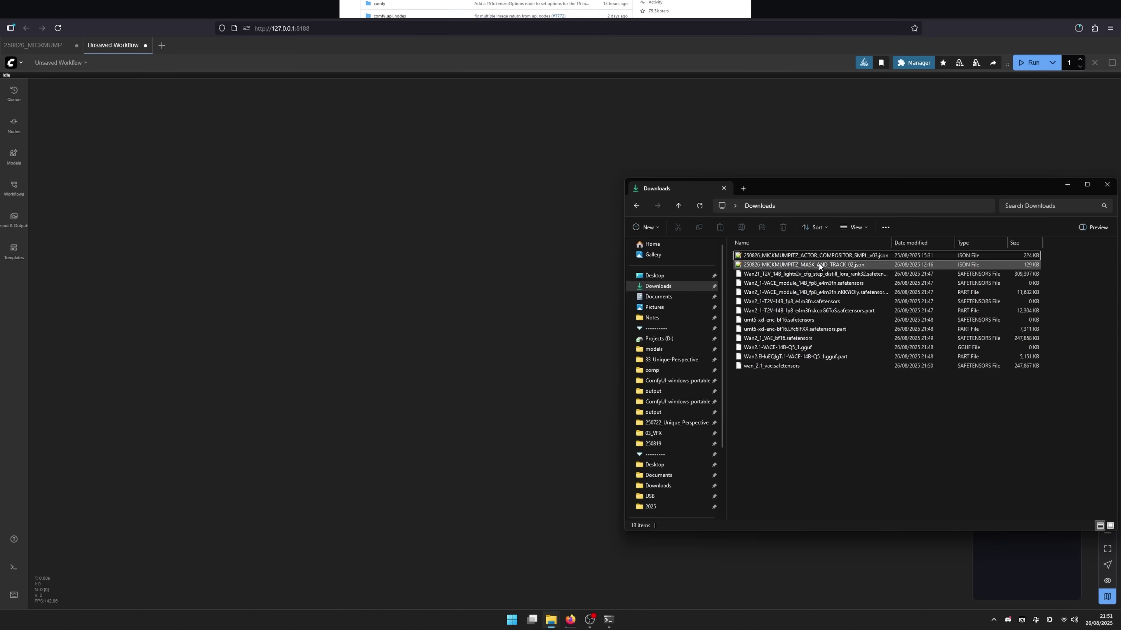
Load the mask-and-track workflow file onto the canvas, dismiss the missing-nodes warning, and fit it in view
left_click(833, 265)
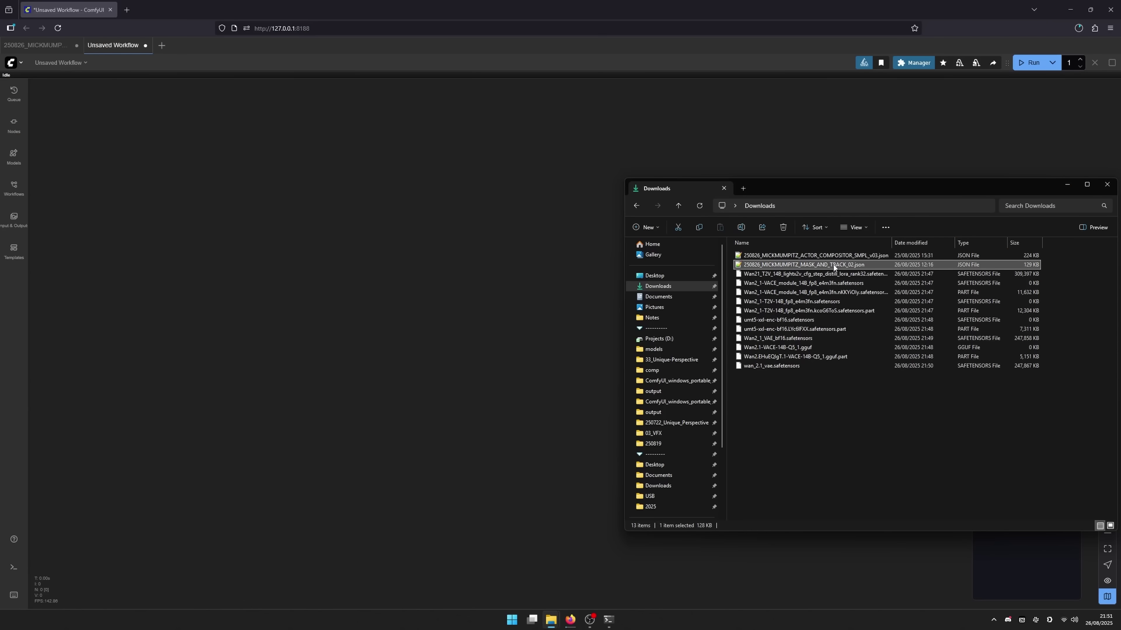
left_click_drag(833, 267, 472, 327)
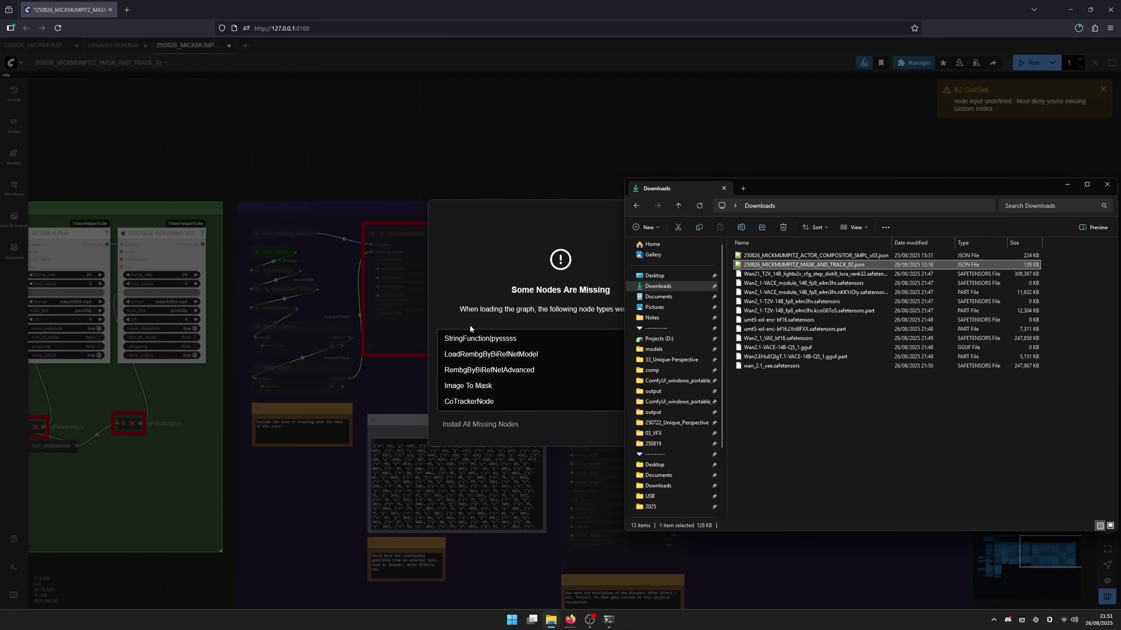
left_click(476, 315)
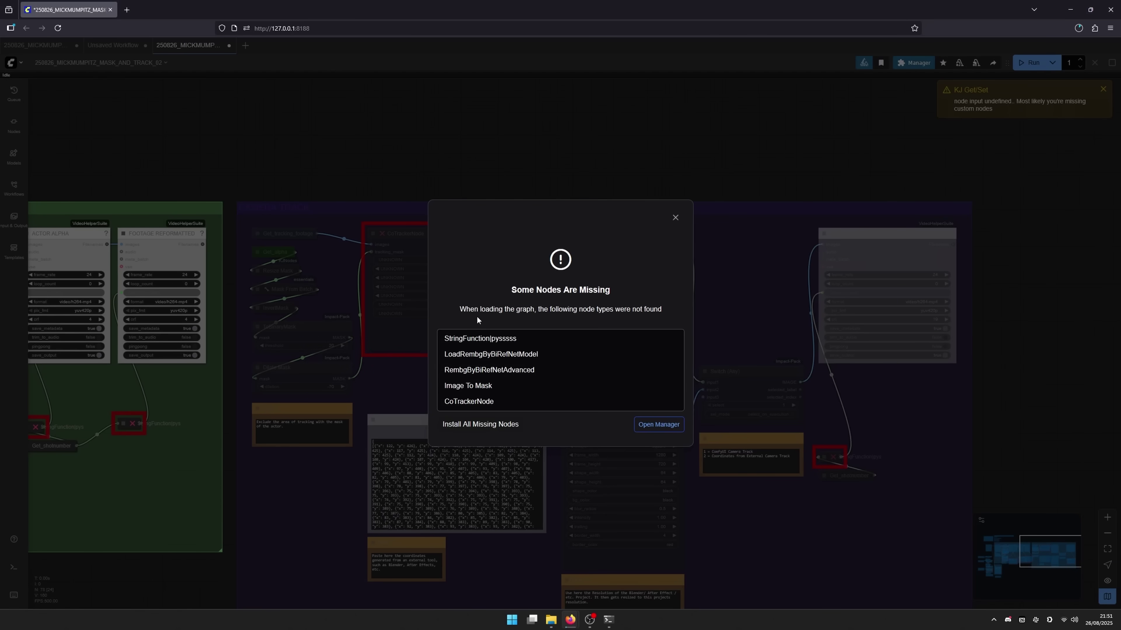
left_click(675, 218)
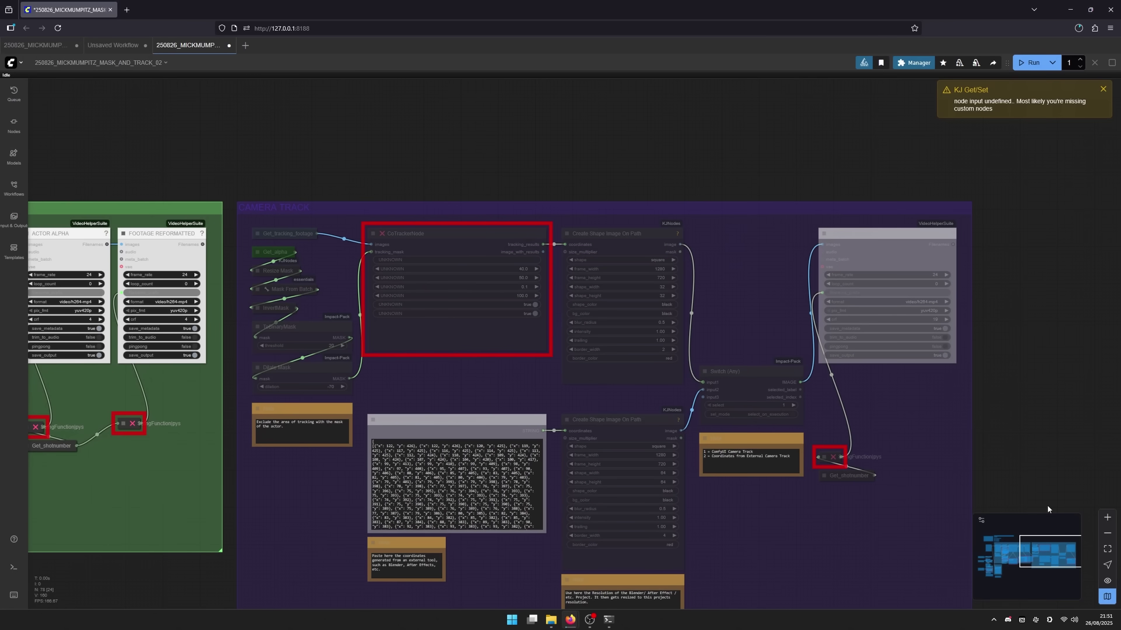
left_click(1107, 548)
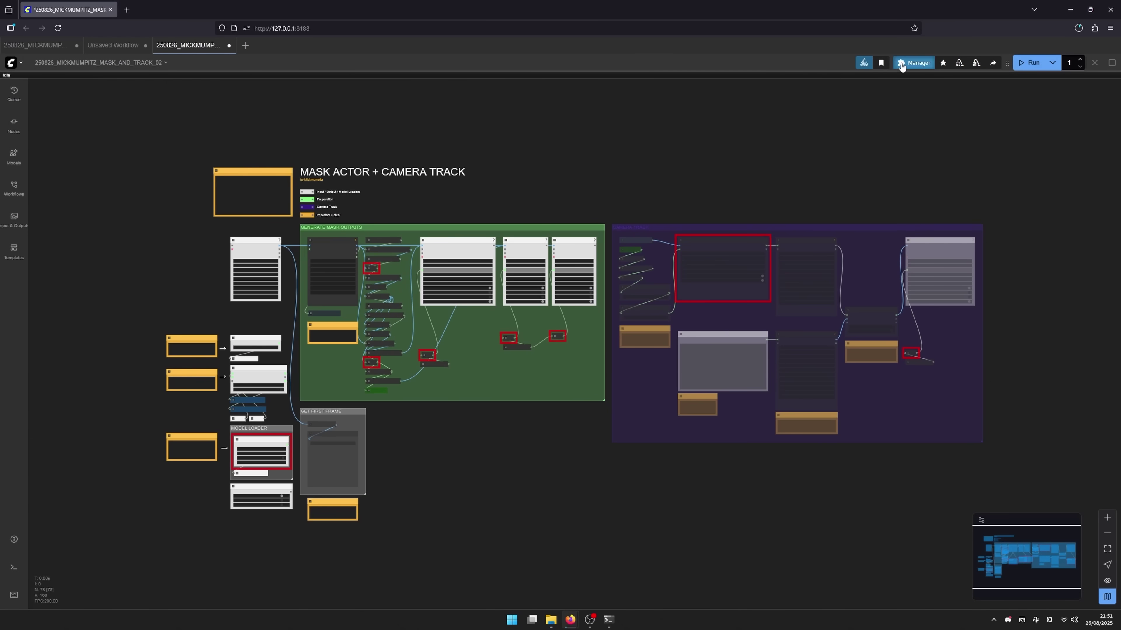
Install all four missing custom node packs through the Manager and restart the server
left_click(901, 65)
left_click(615, 269)
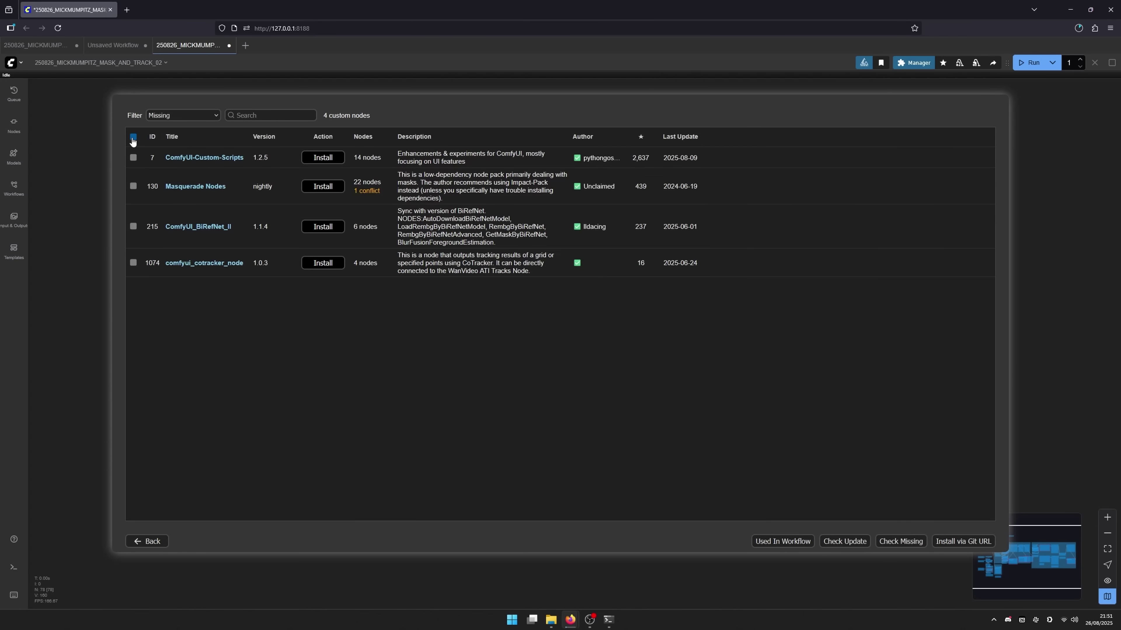
left_click(133, 137)
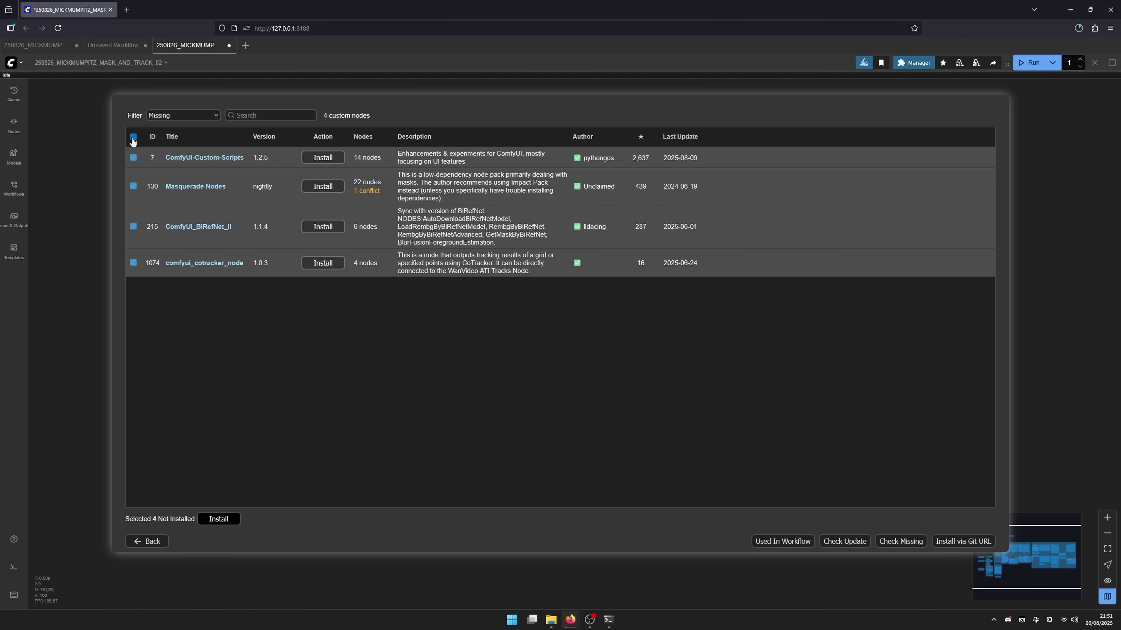
left_click(225, 520)
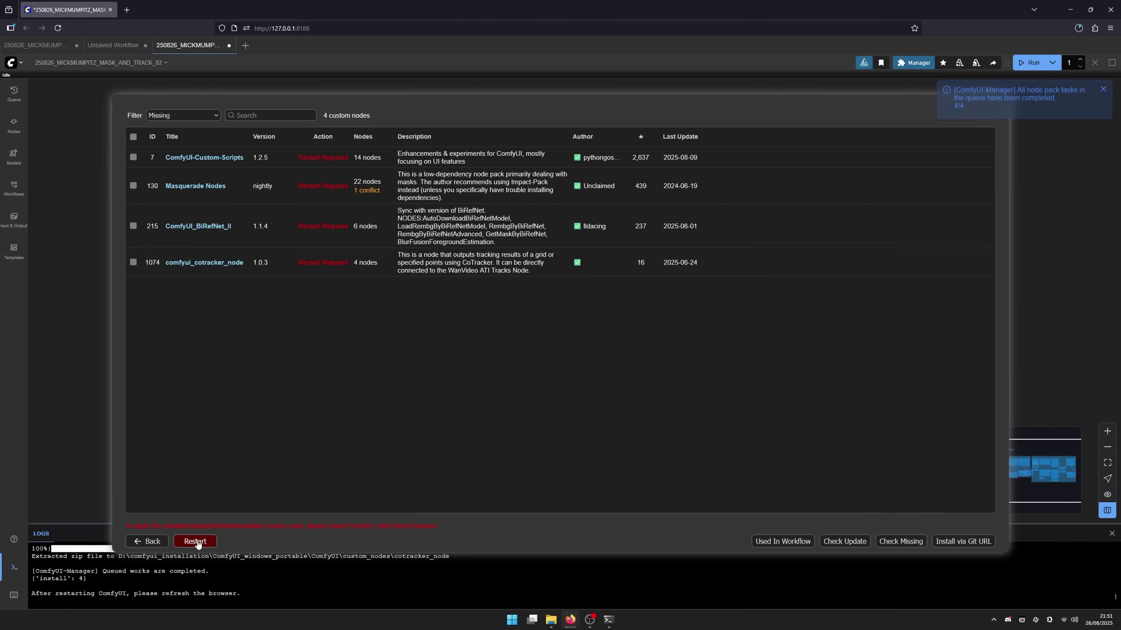
left_click(195, 541)
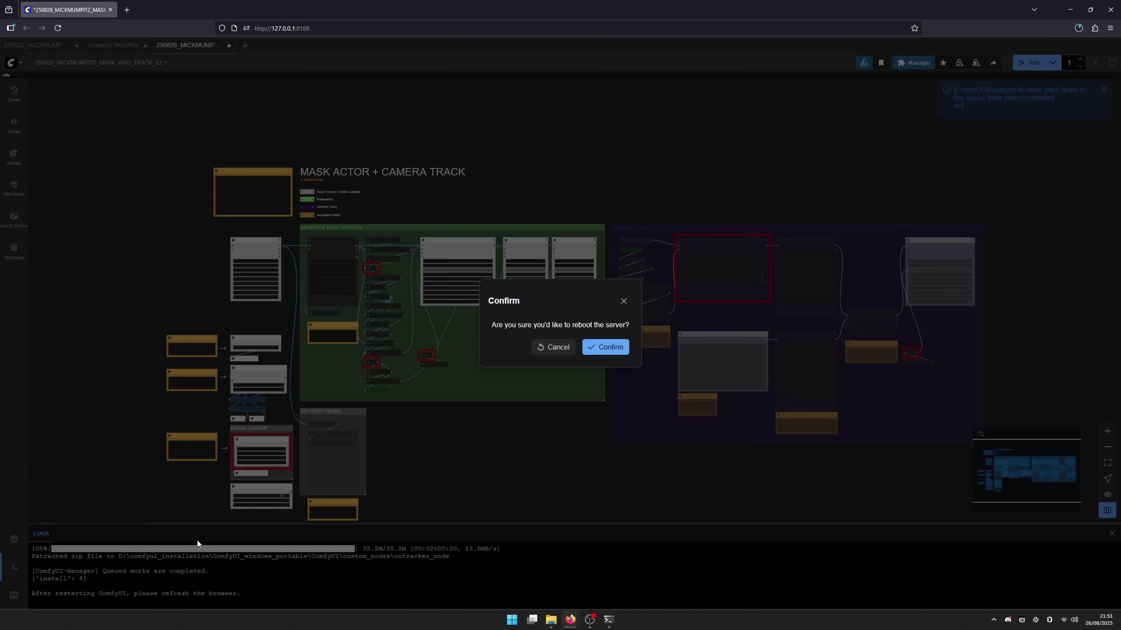
left_click(607, 346)
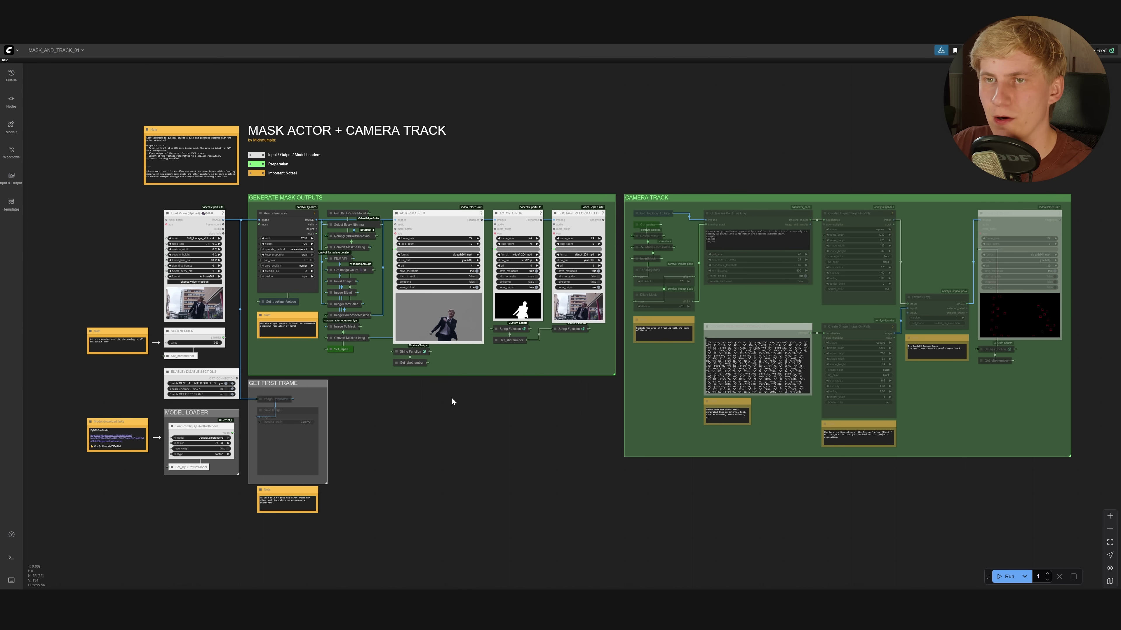
Load 050_footage_v01.mp4 capped at 64 frames and open the BiRefNet Hugging Face download link
scroll(120, 260, "up", 7)
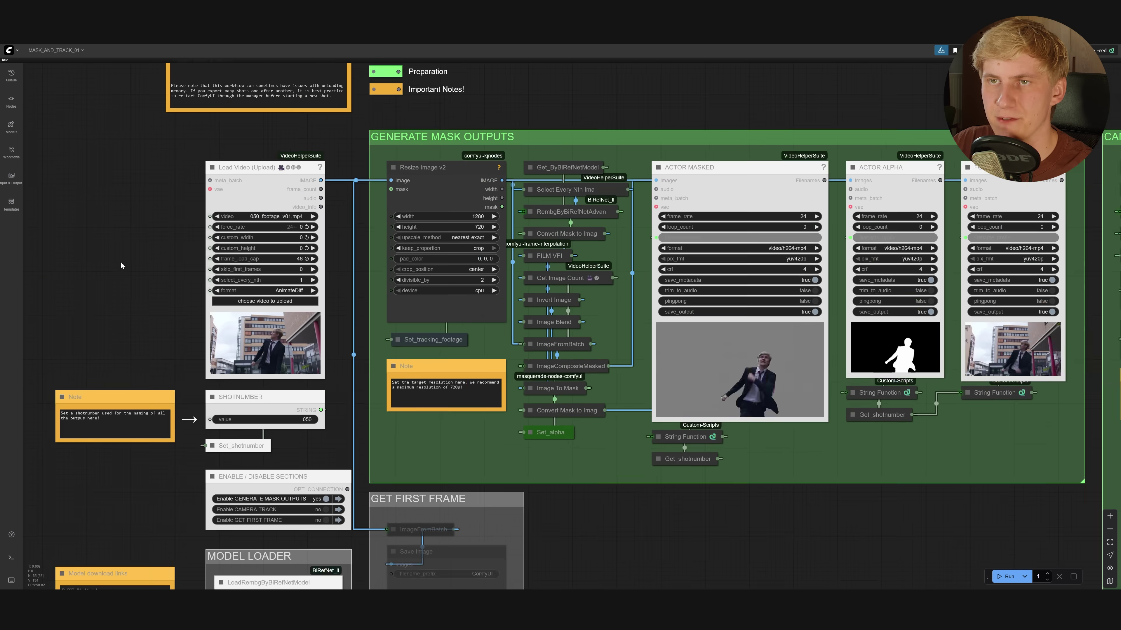
scroll(120, 261, "up", 3)
left_click_drag(120, 261, 199, 290)
left_click(437, 324)
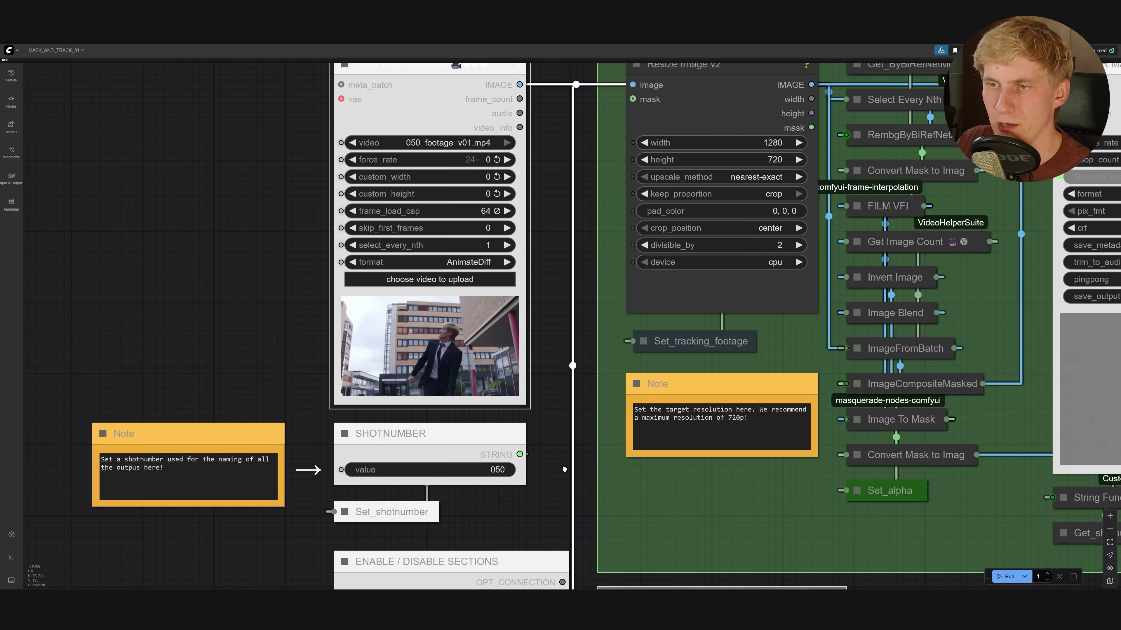
left_click_drag(563, 515, 572, 369)
left_click(441, 293)
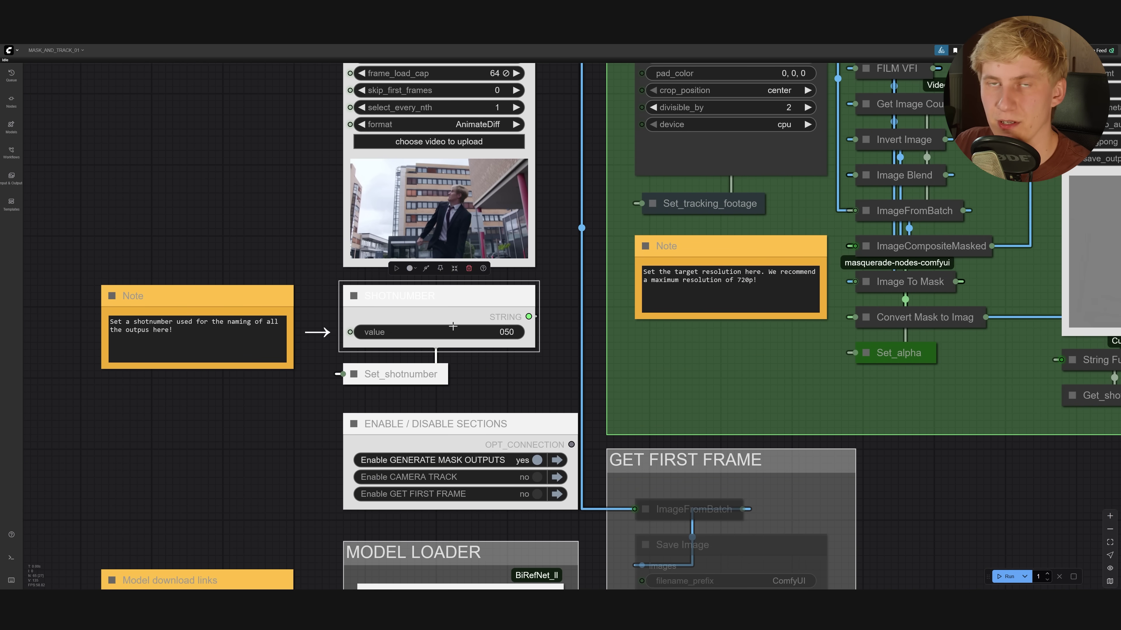
scroll(563, 340, "down", 5)
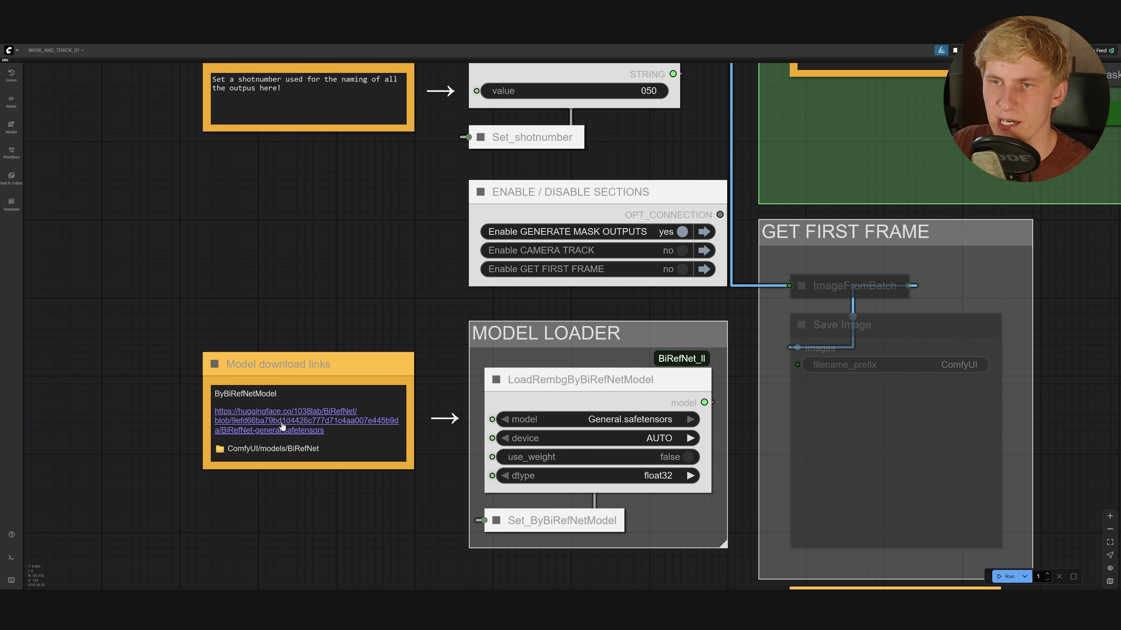
left_click(271, 416)
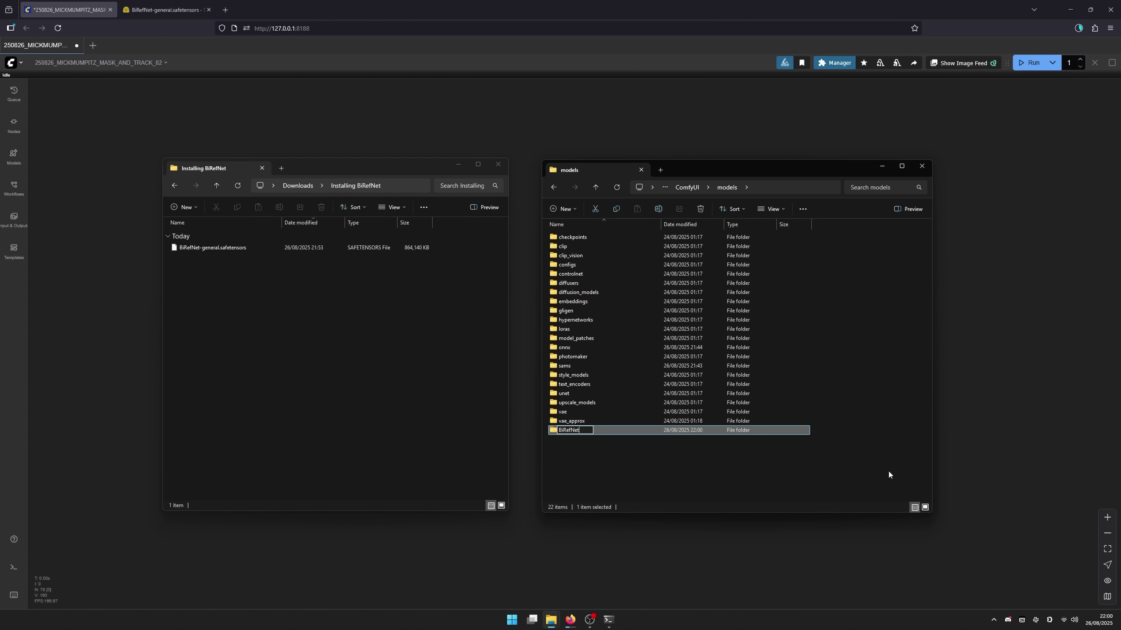
Create a models/BiRefNet folder, move BiRefNet-general.safetensors into it, and run the workflow
key("Return")
key("Return")
left_click_drag(229, 248, 656, 274)
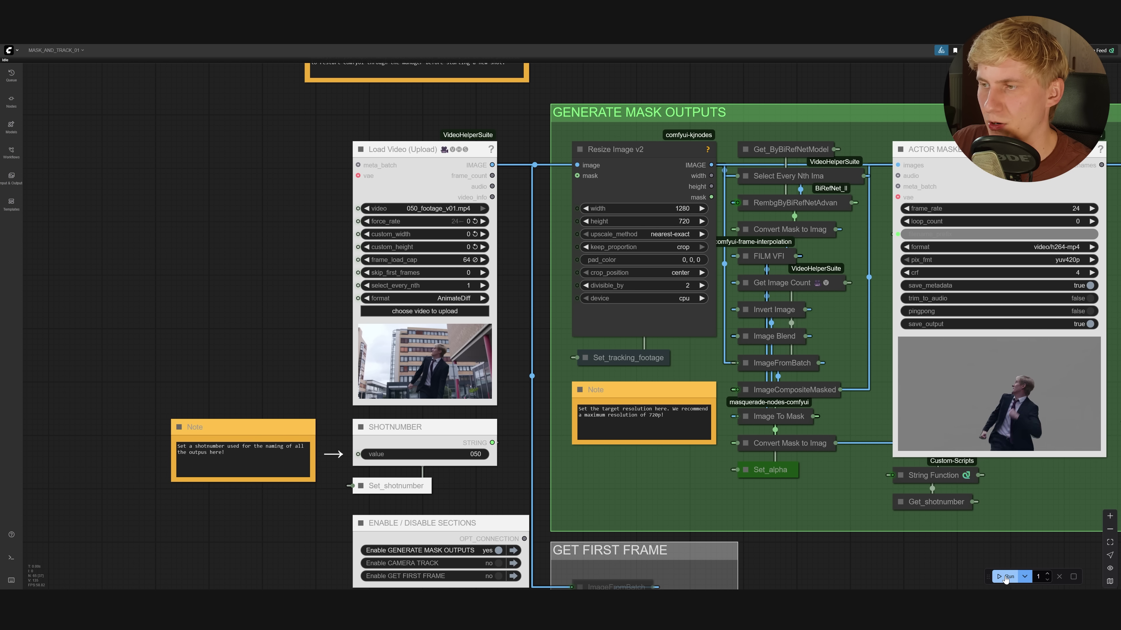
left_click(1006, 577)
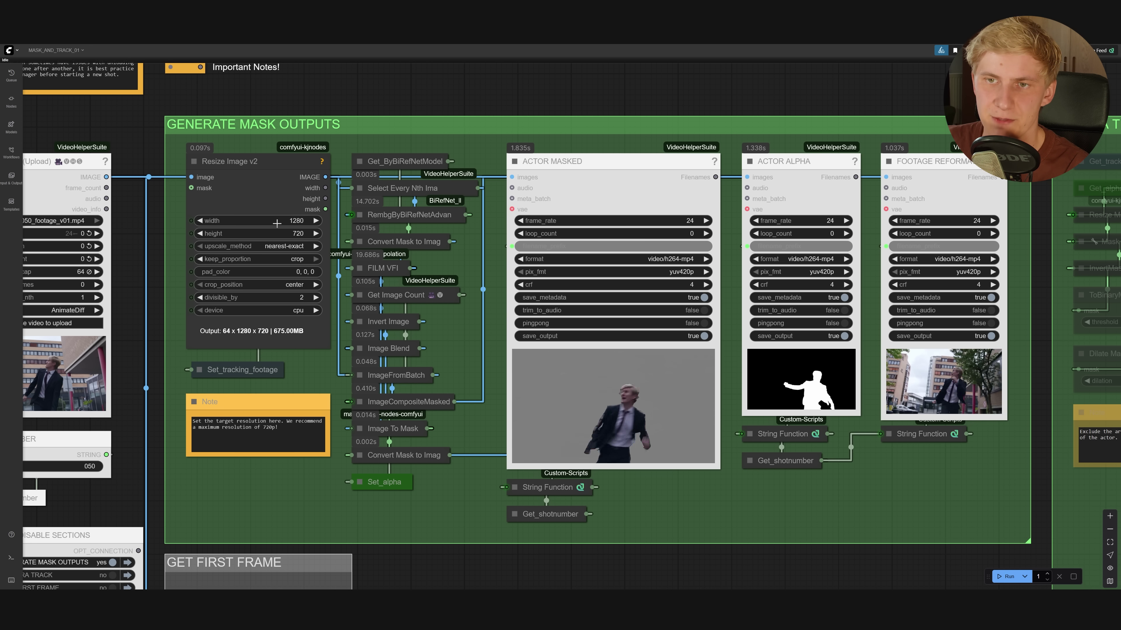
Inspect the actor-masked, alpha and footage previews near GET FIRST FRAME, then fit the whole graph
scroll(323, 234, "down", 2)
left_click_drag(394, 495, 608, 293)
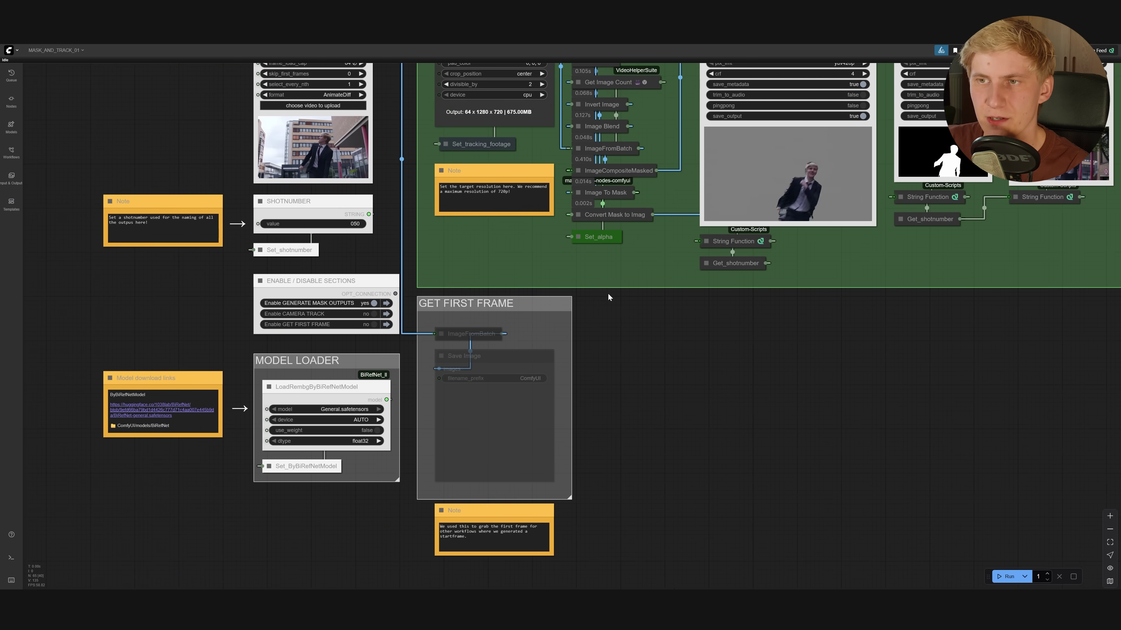
scroll(607, 293, "up", 2)
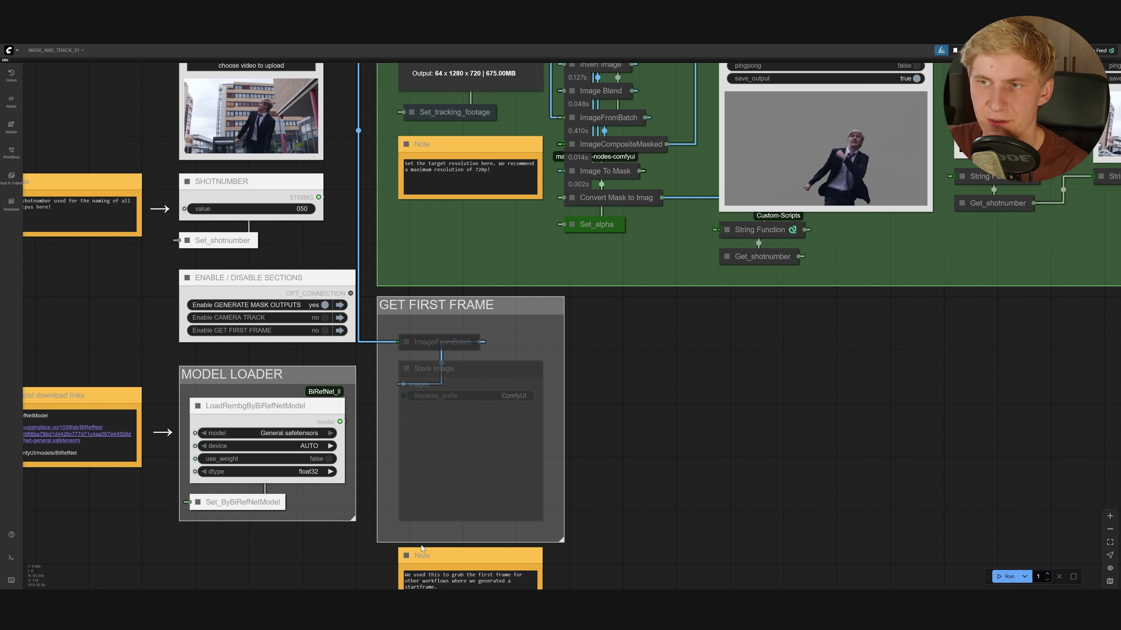
key(".")
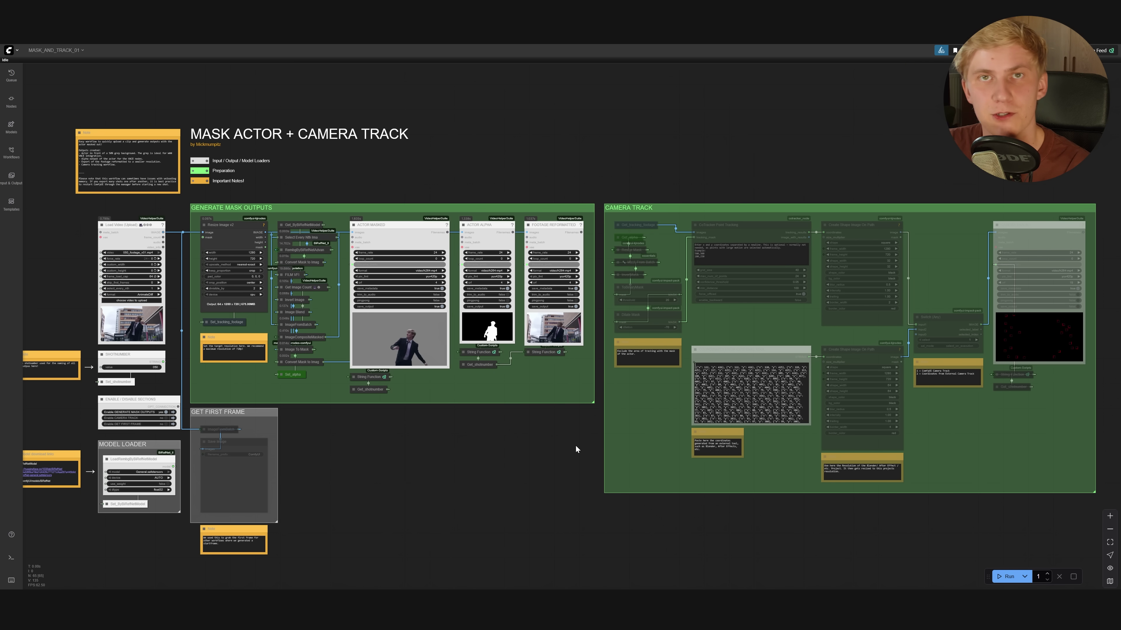
scroll(575, 445, "up", 15)
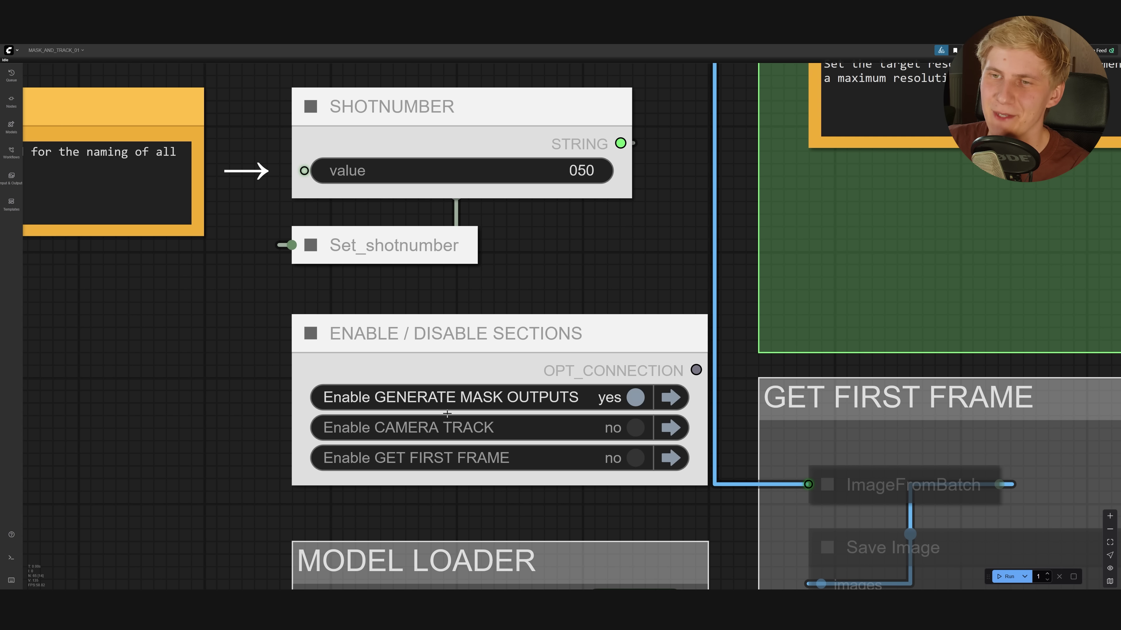
left_click(391, 427)
left_click(670, 427)
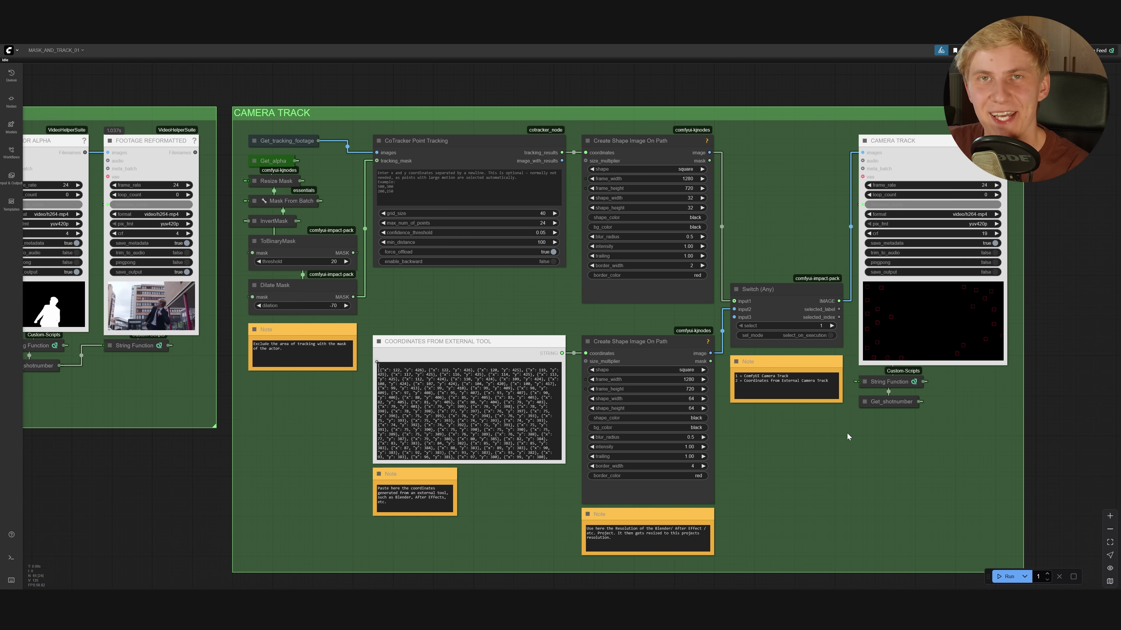
left_click(826, 311)
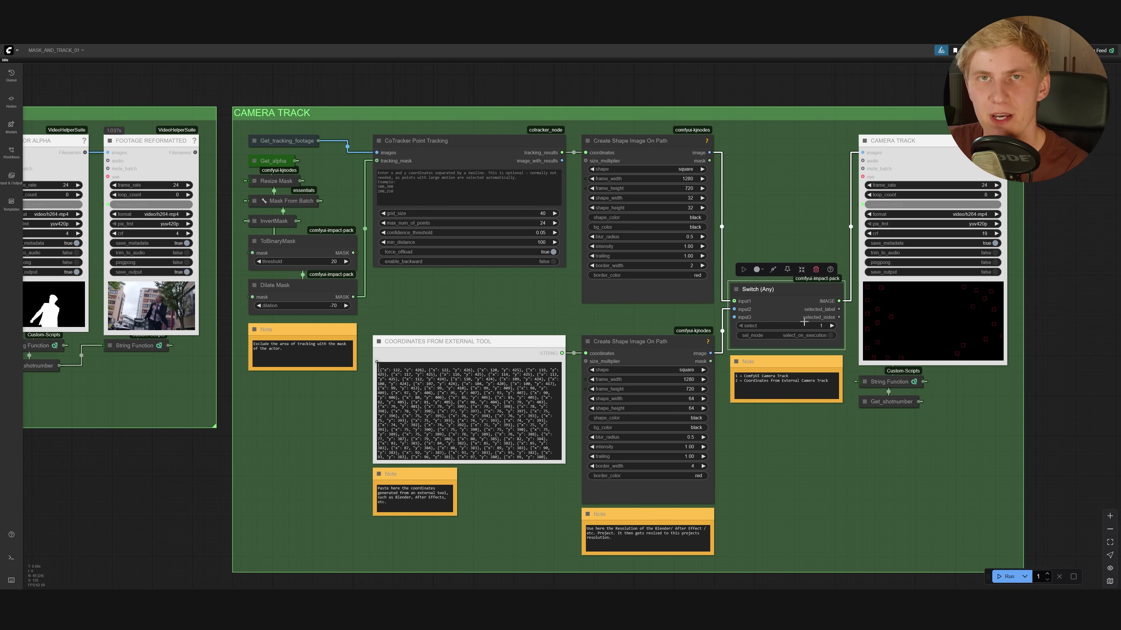
scroll(825, 305, "up", 10)
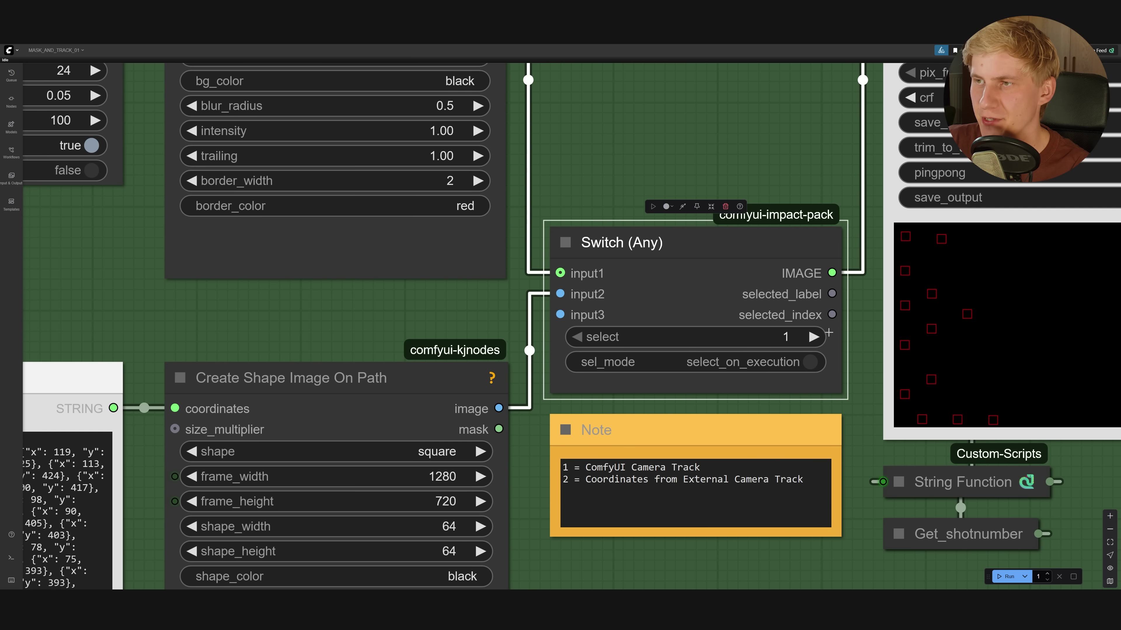
left_click_drag(608, 467, 699, 467)
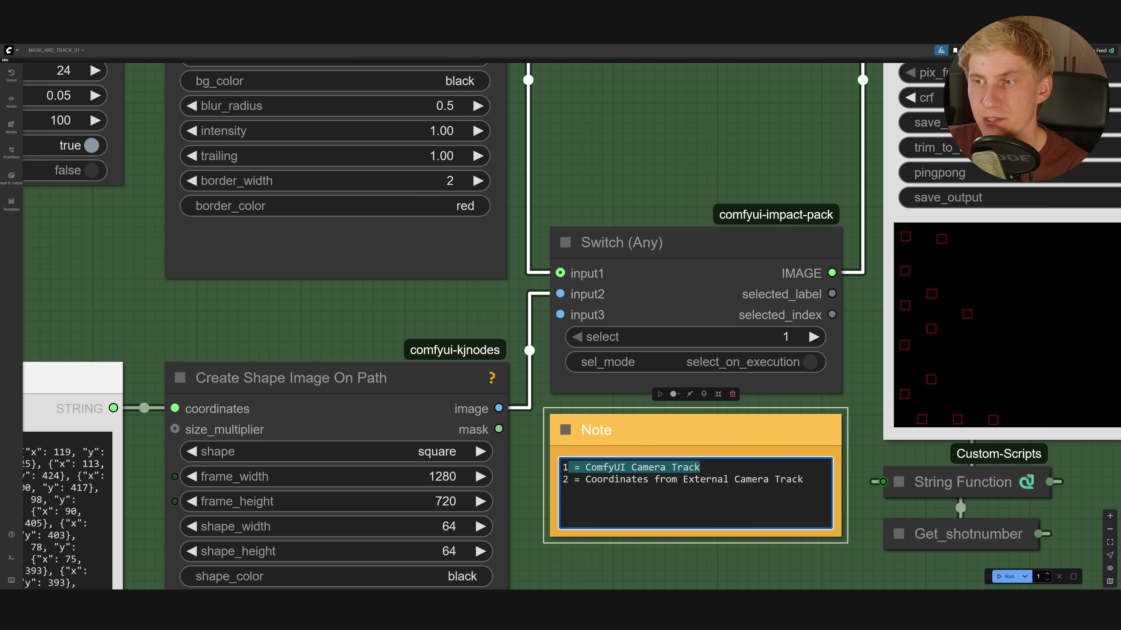
key("Escape")
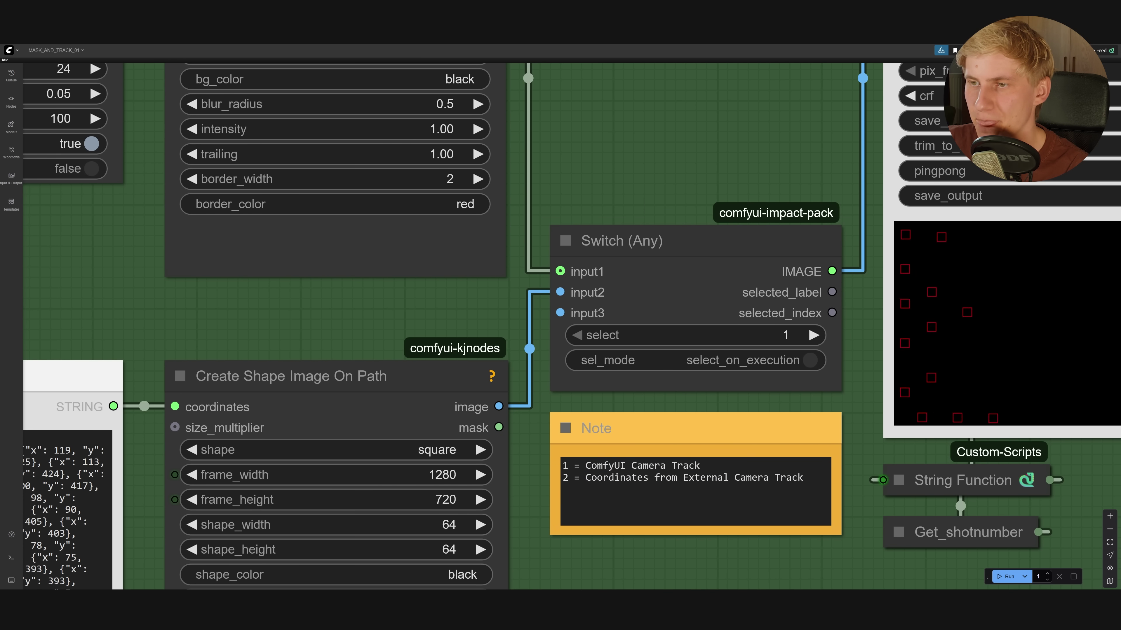
left_click_drag(803, 478, 620, 477)
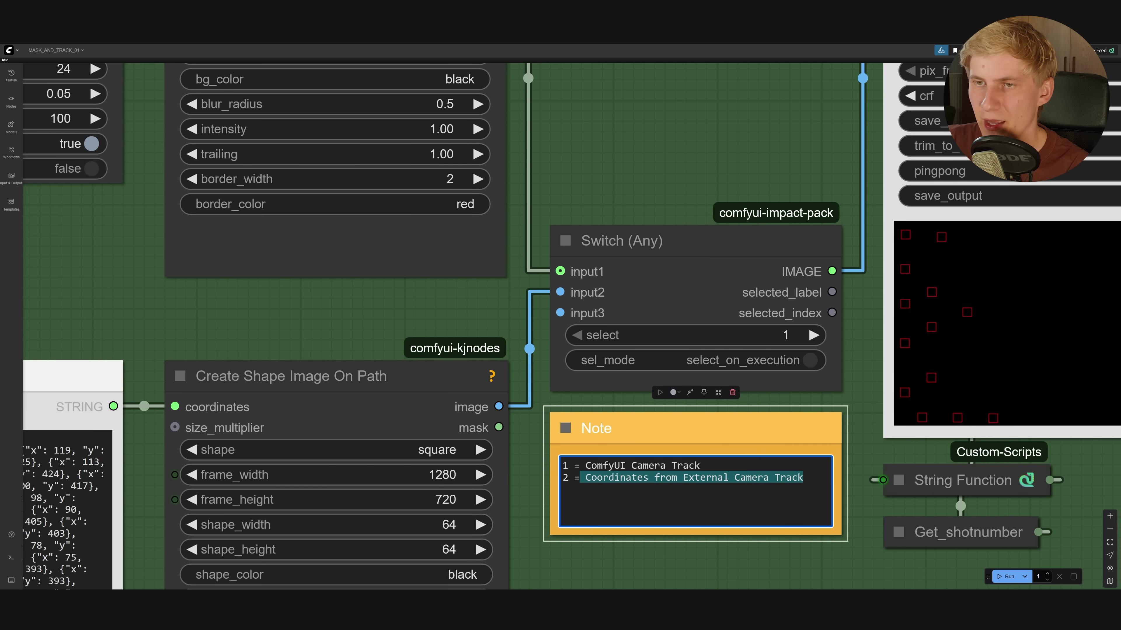
scroll(689, 385, "down", 2)
left_click_drag(195, 584, 689, 385)
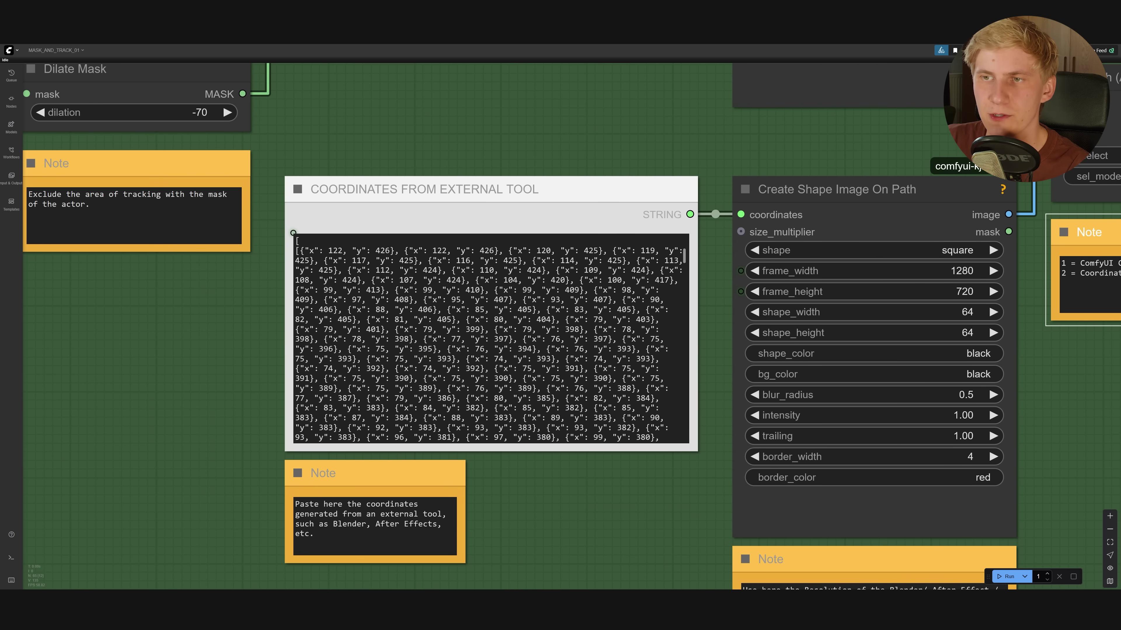
key("ctrl+a")
scroll(263, 320, "down", 2)
left_click(399, 234)
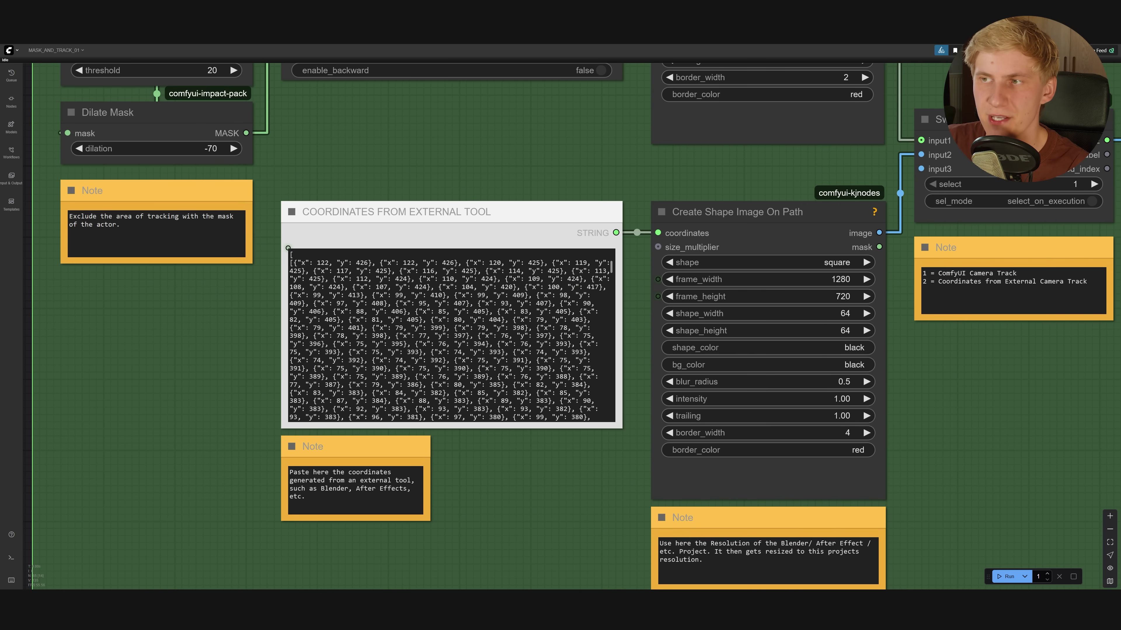
scroll(1029, 425, "right", 5)
scroll(951, 211, "up", 2)
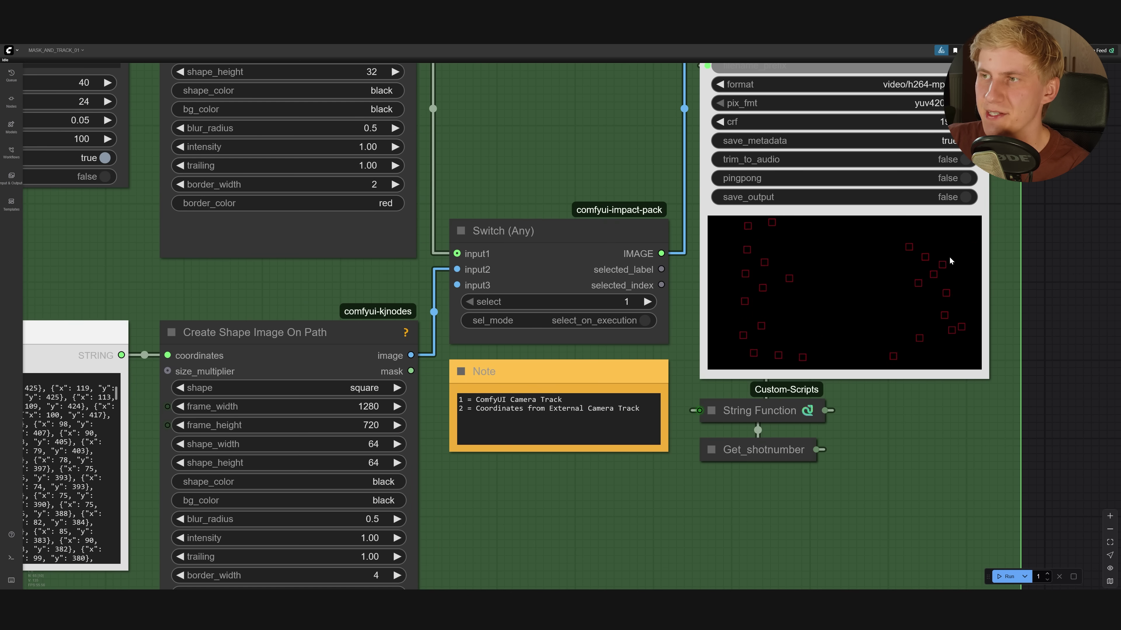
scroll(1007, 308, "up", 3)
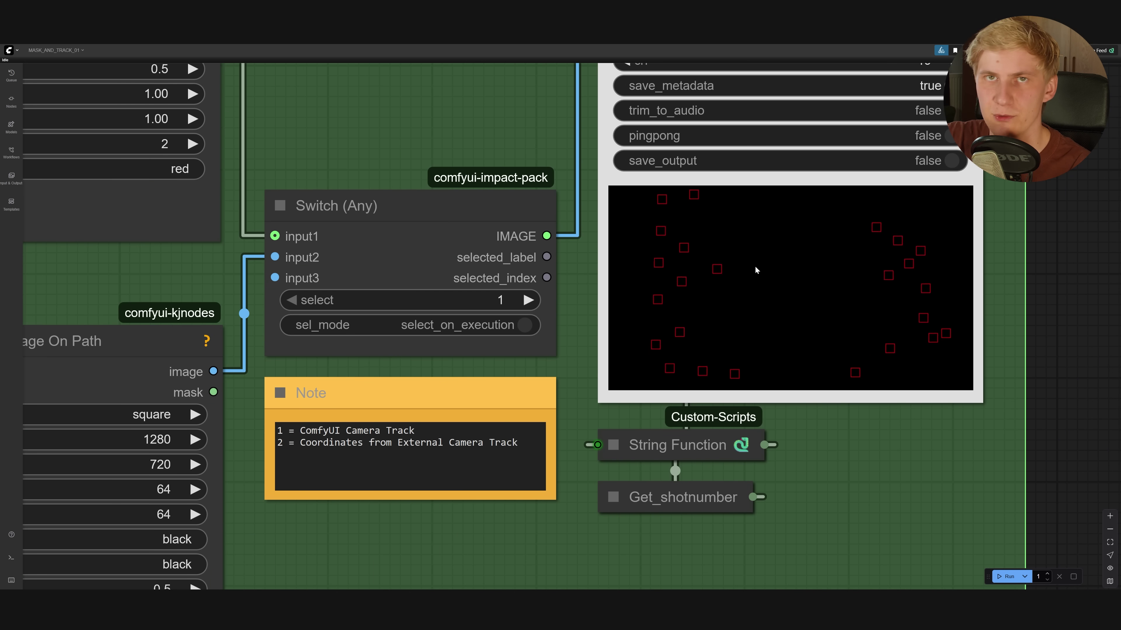
scroll(755, 270, "down", 5)
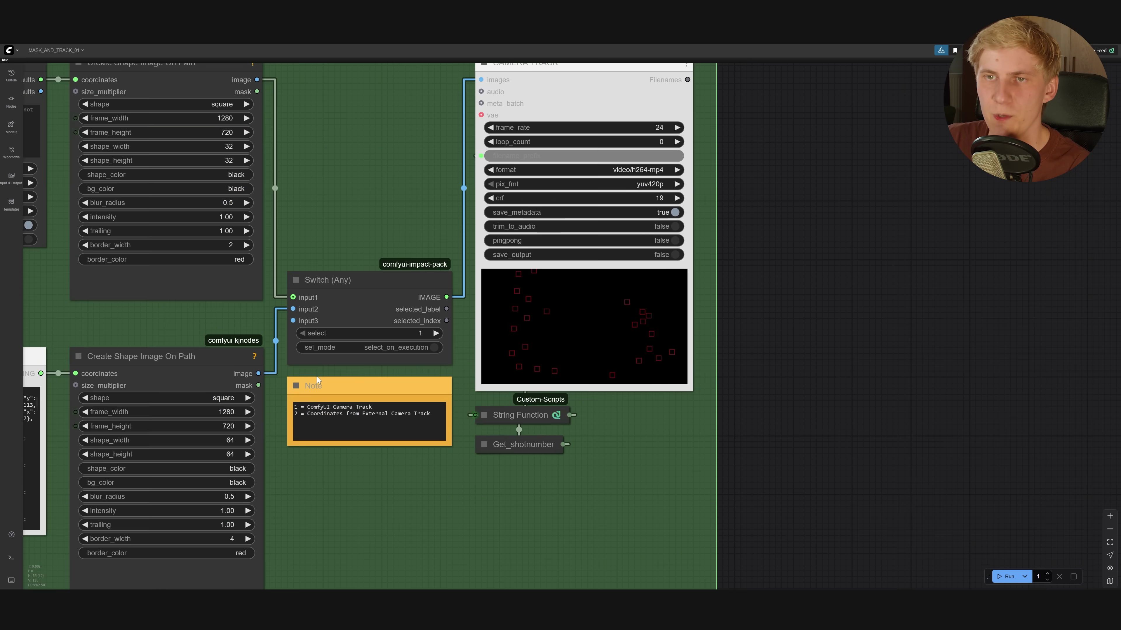
scroll(804, 315, "up", 3)
scroll(805, 315, "down", 1)
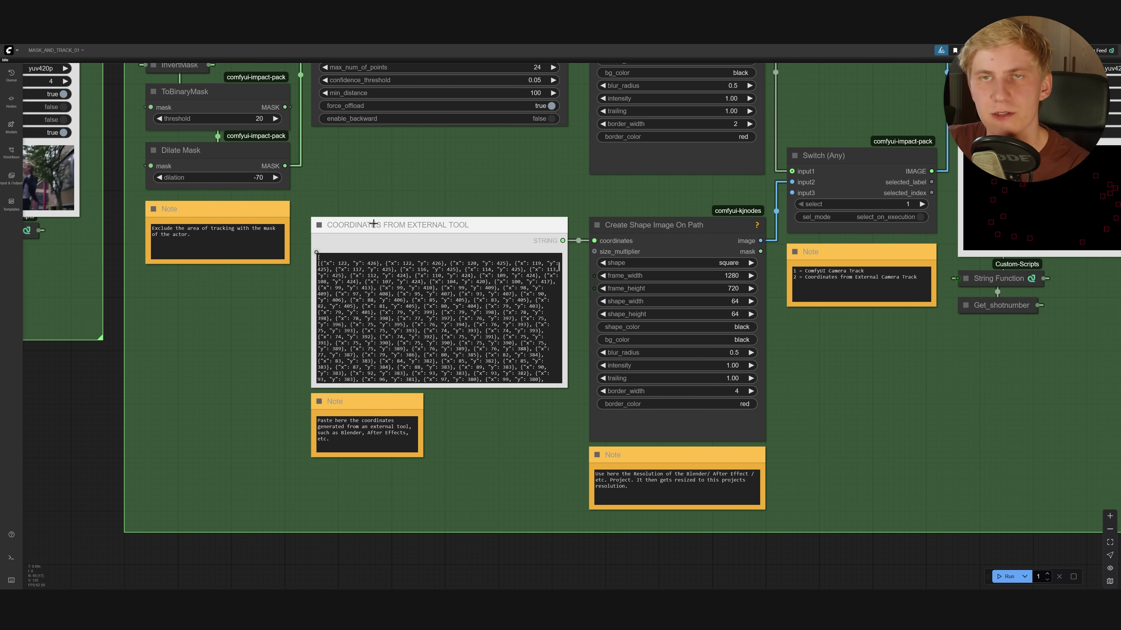
scroll(398, 254, "down", 1)
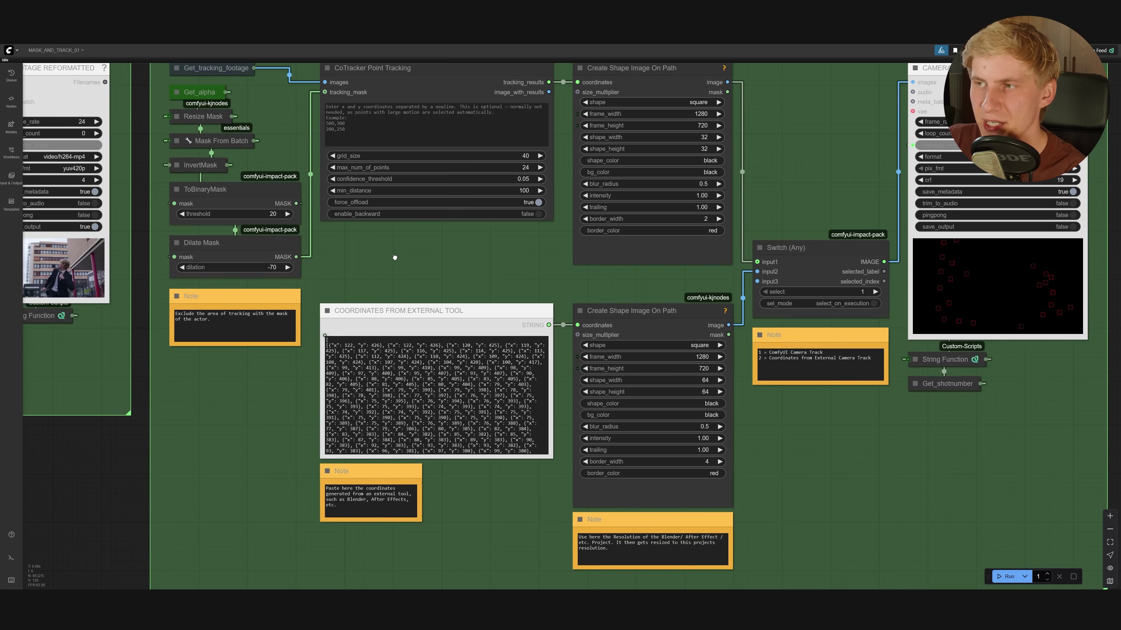
scroll(874, 299, "up", 8)
scroll(810, 316, "down", 6)
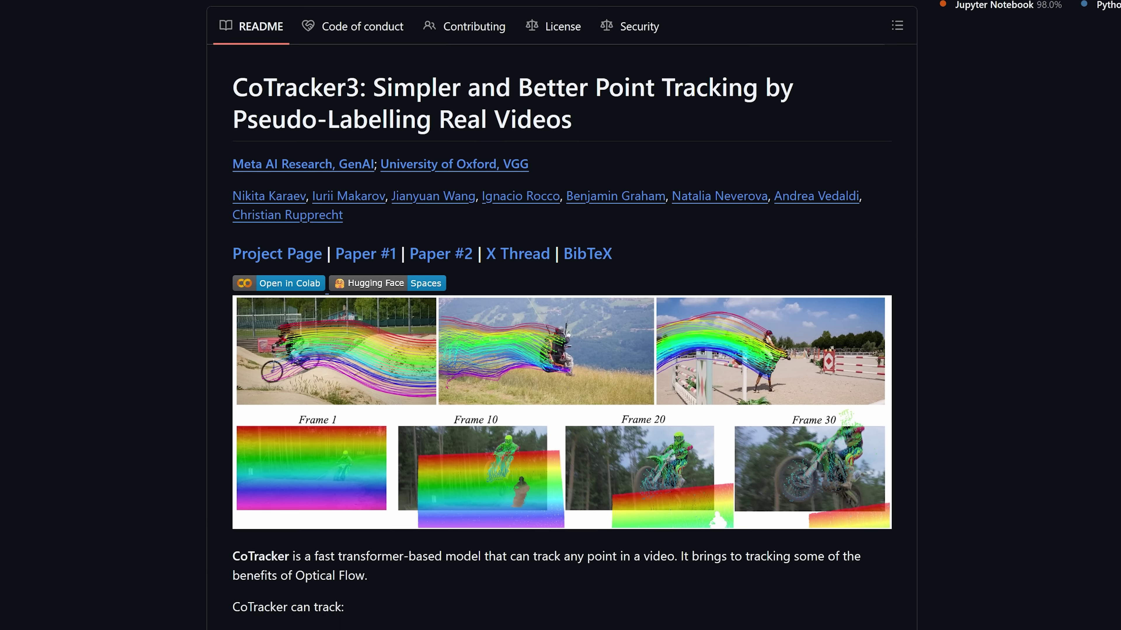
Pan and zoom through the Camera Track group of the ComfyUI workflow
scroll(560, 309, "down", 2)
scroll(560, 309, "down", 1)
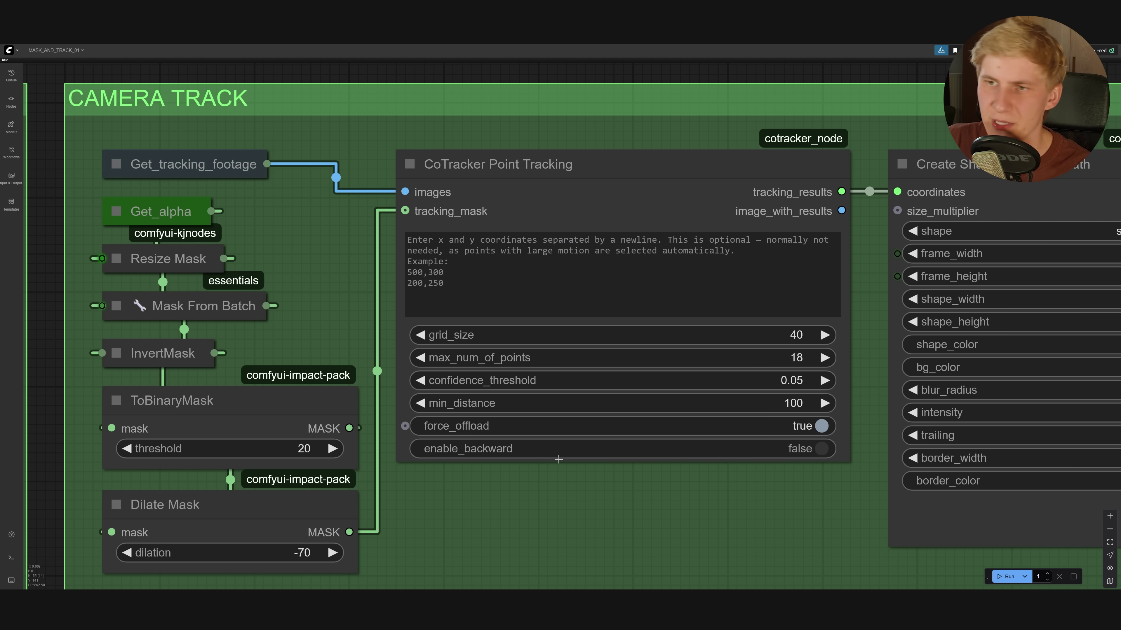
scroll(627, 502, "down", 1)
left_click_drag(625, 515, 613, 479)
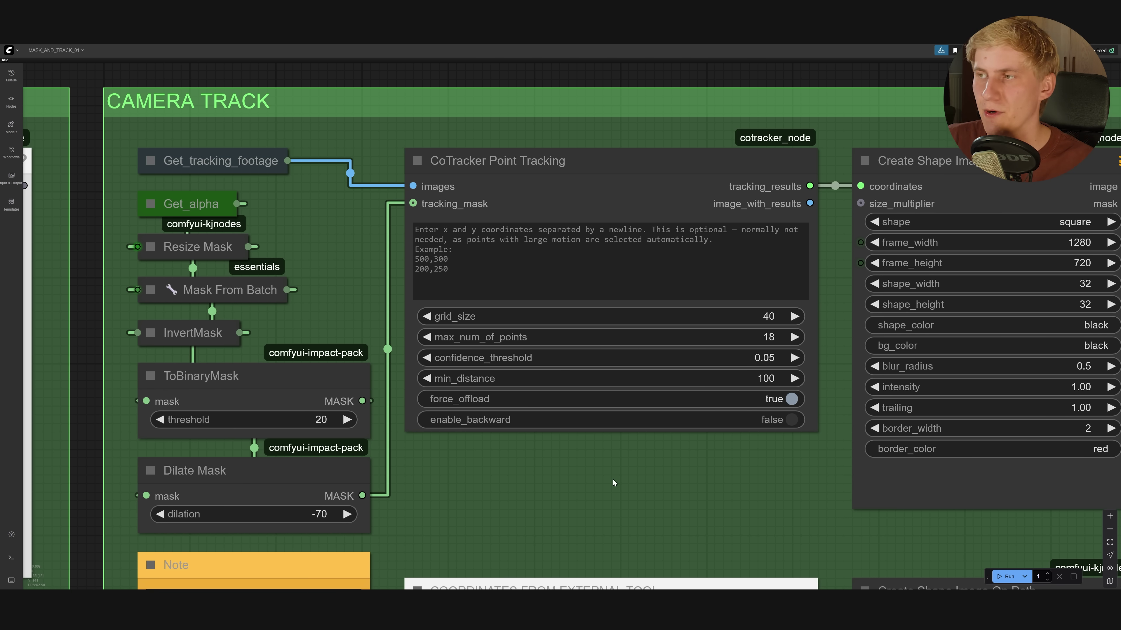
scroll(642, 524, "down", 4)
left_click_drag(573, 484, 577, 465)
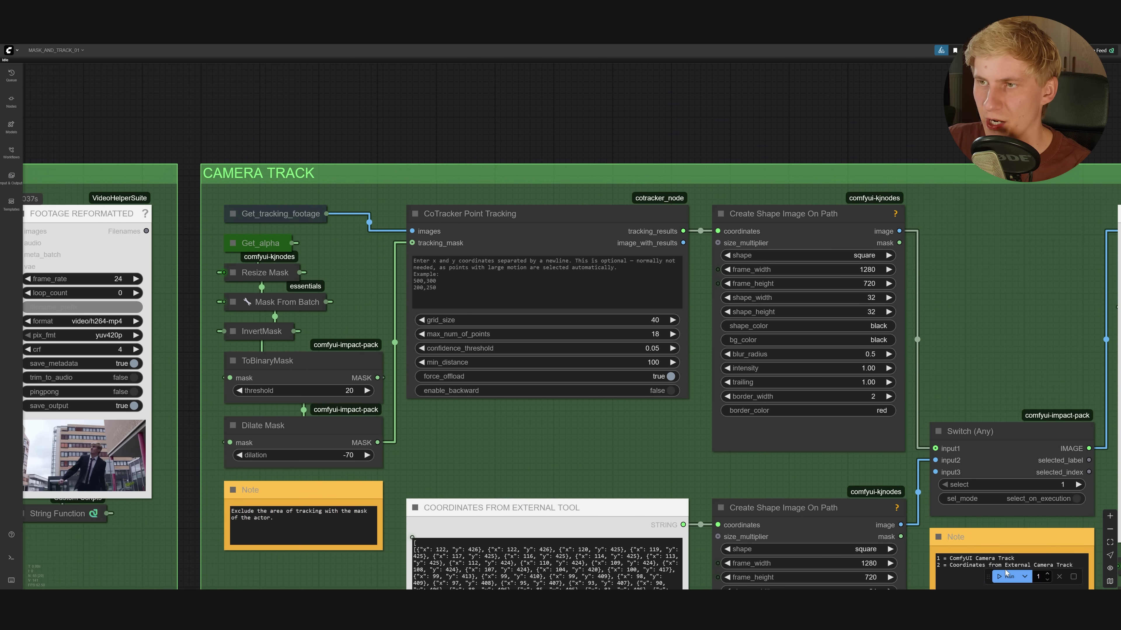
scroll(769, 503, "up", 6)
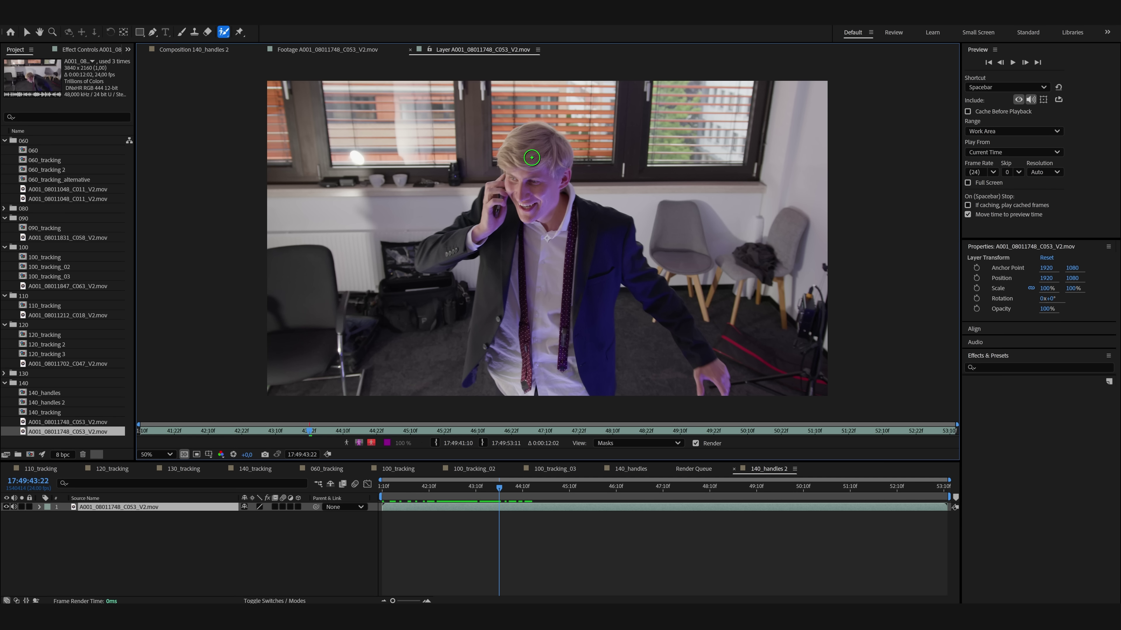
Roto Brush the actor out of the office footage, subtracting stray background from the matte
left_click_drag(532, 158, 530, 375)
left_click_drag(638, 317, 656, 396)
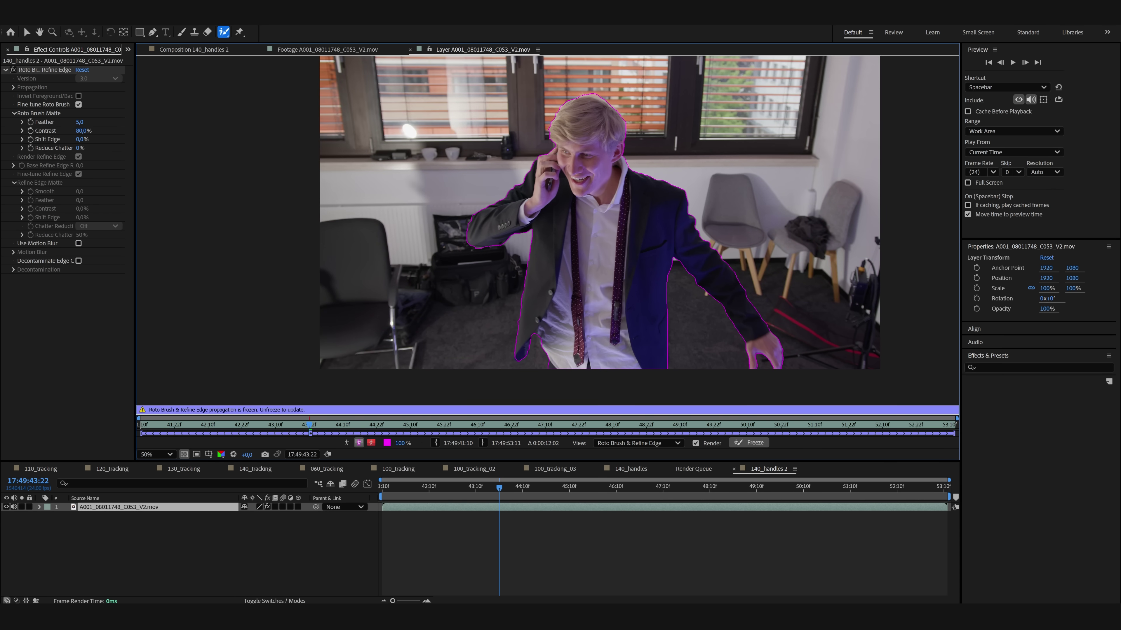
left_click(145, 525)
right_click(145, 525)
Add a grey solid and a white solid layer to the 140_handles 2 composition
mouse_move(177, 404)
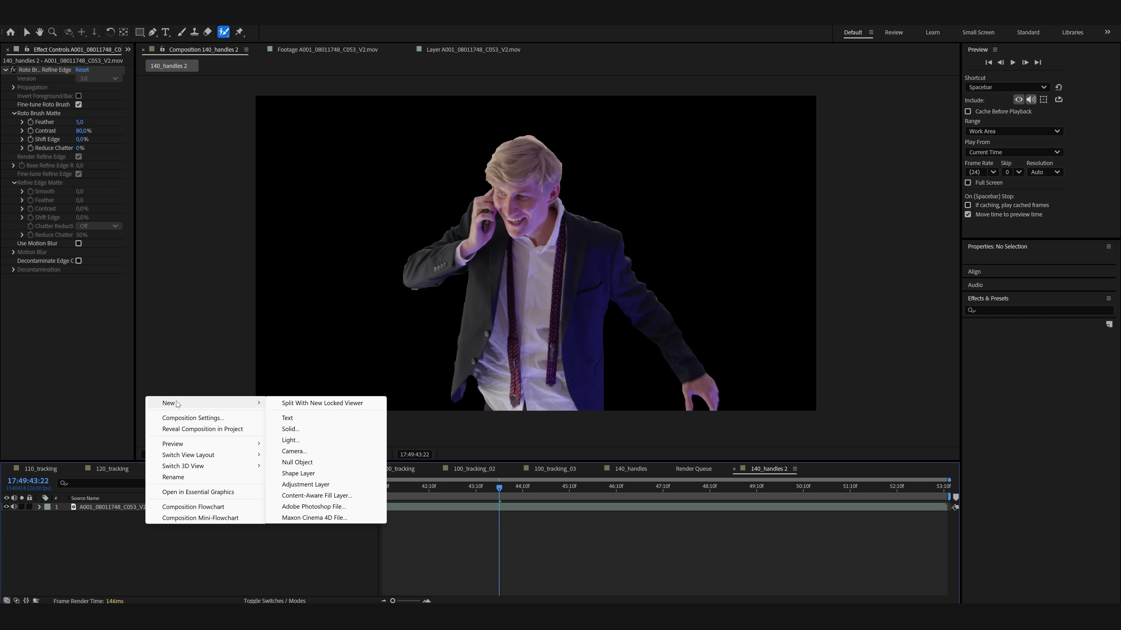
left_click(290, 429)
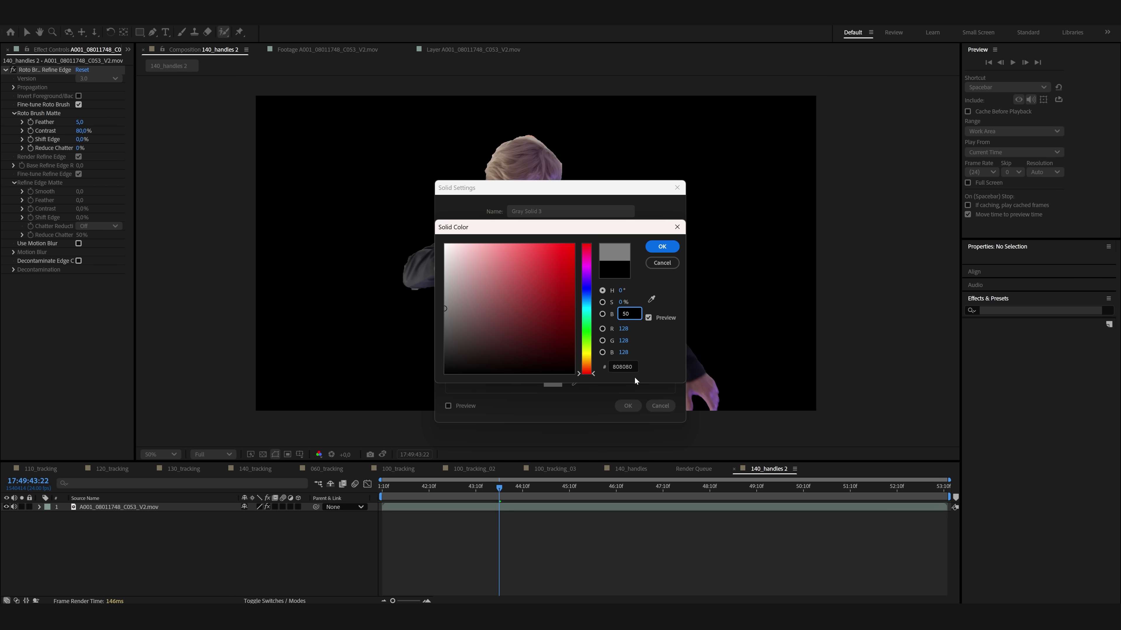
left_click(662, 247)
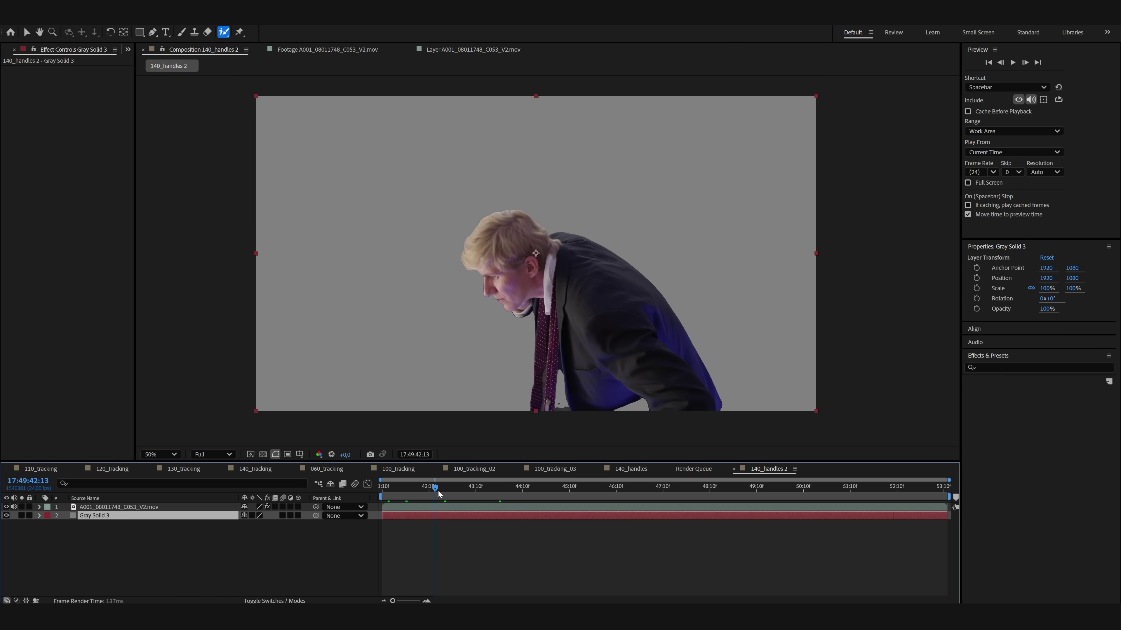
left_click_drag(438, 491, 552, 480)
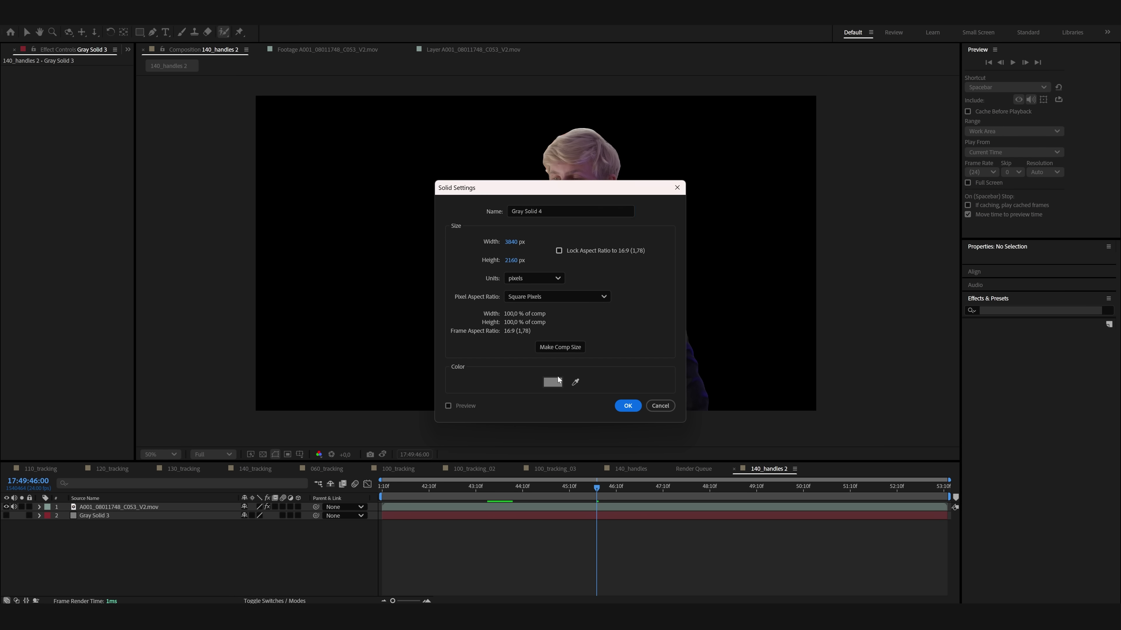
left_click(557, 381)
left_click(662, 247)
left_click(627, 405)
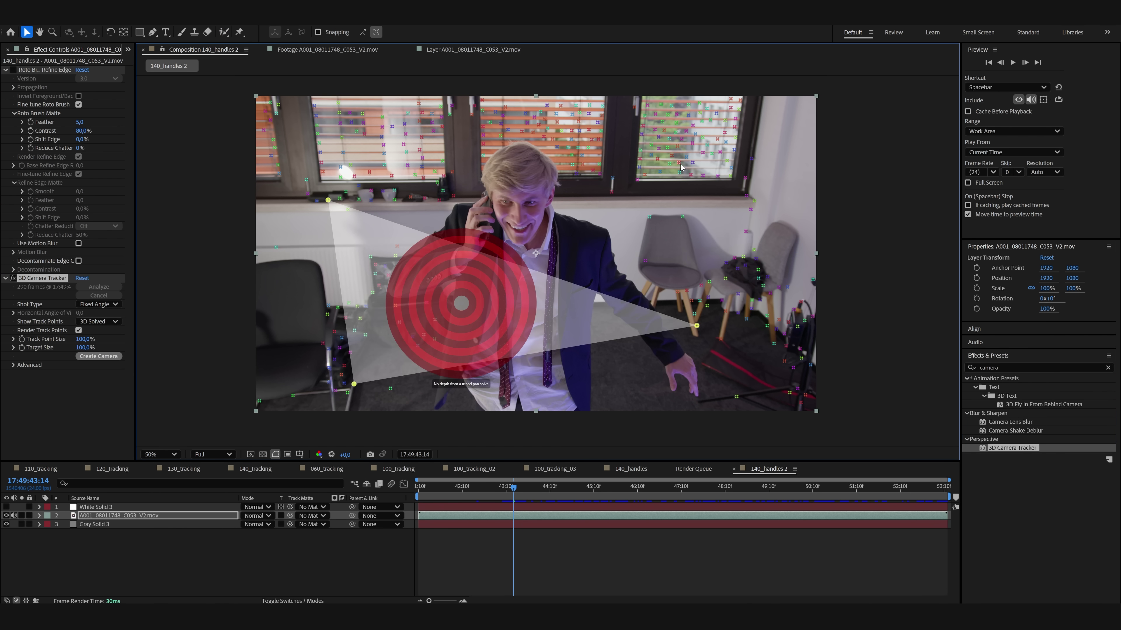
Create four track nulls and a camera, then draw a red square on the actor's chest
right_click(681, 167)
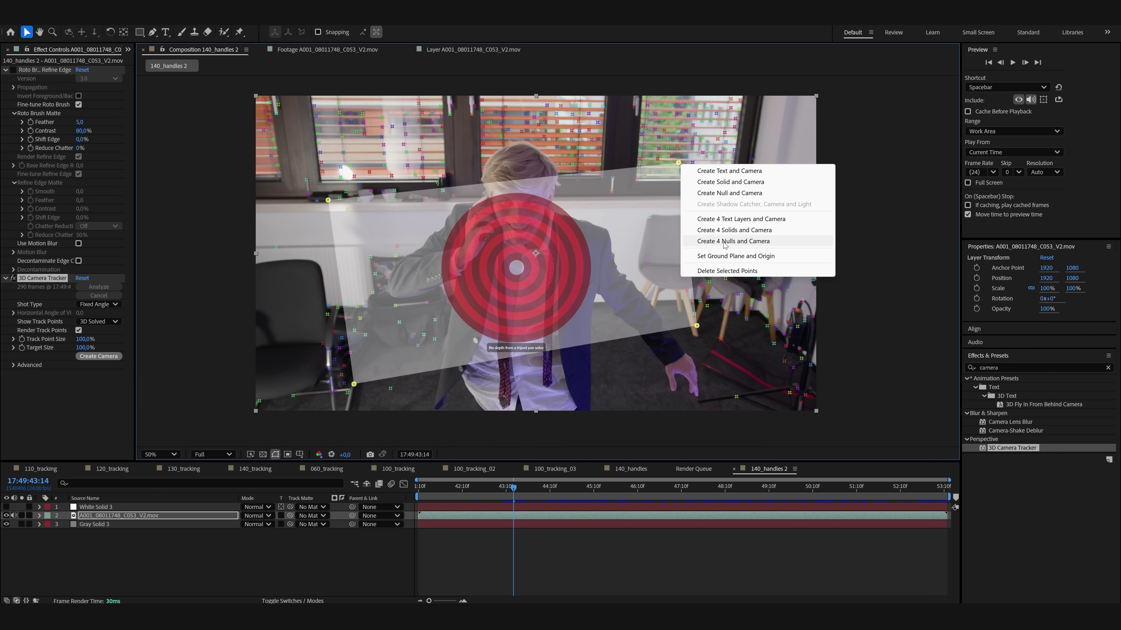
left_click(725, 242)
key("q")
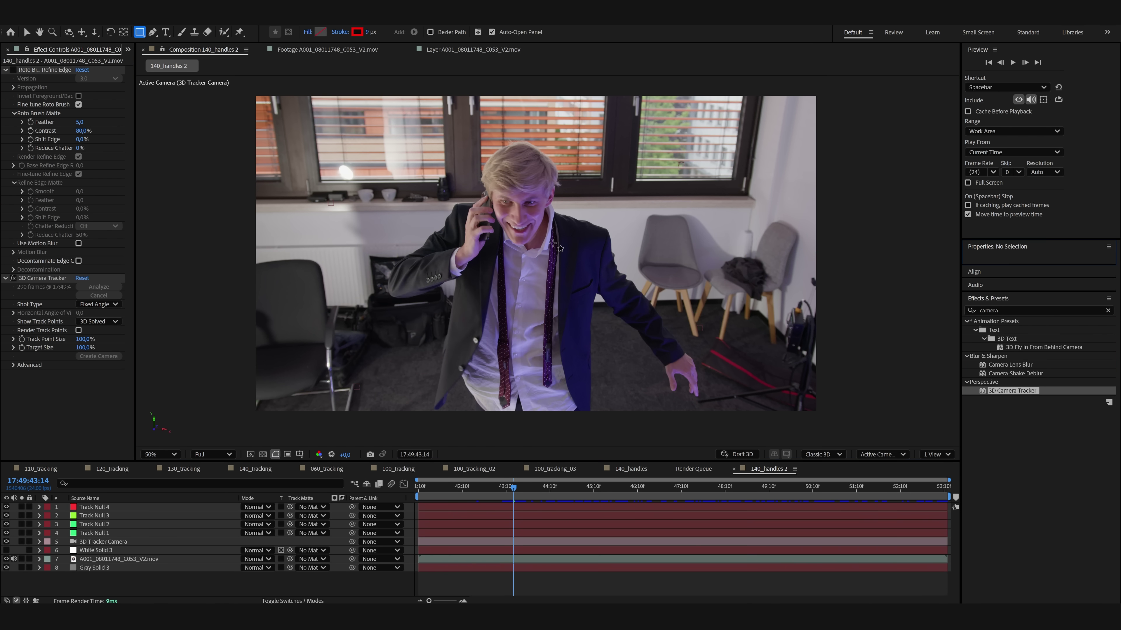
left_click_drag(474, 228, 500, 256)
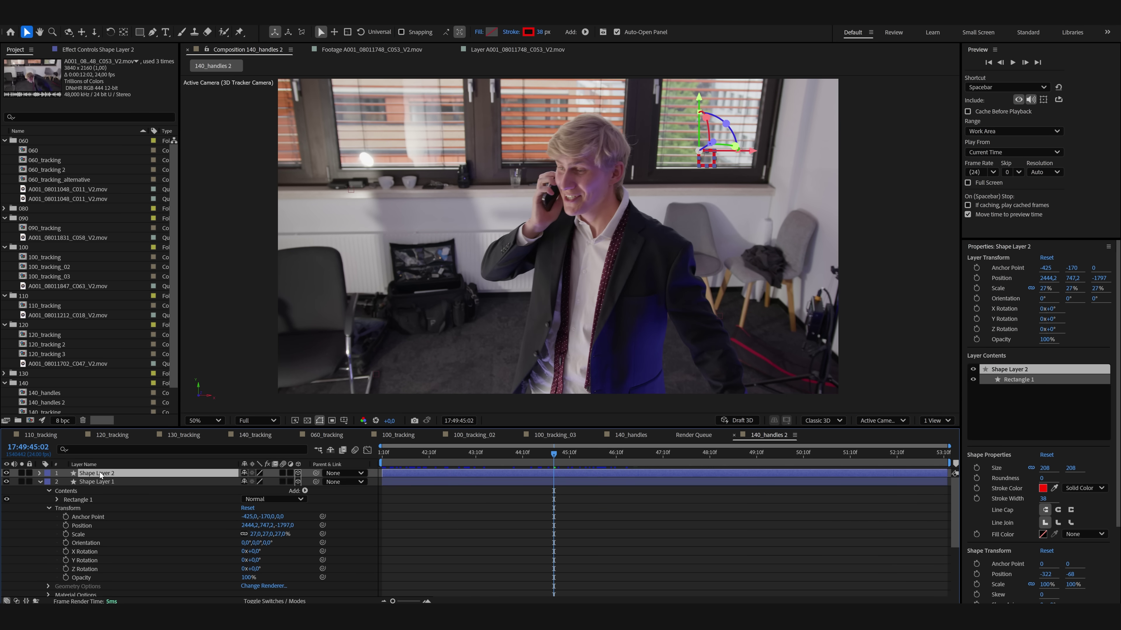
Duplicate the red square, hide the actor footage layer, and preview the tracked squares
key("Return")
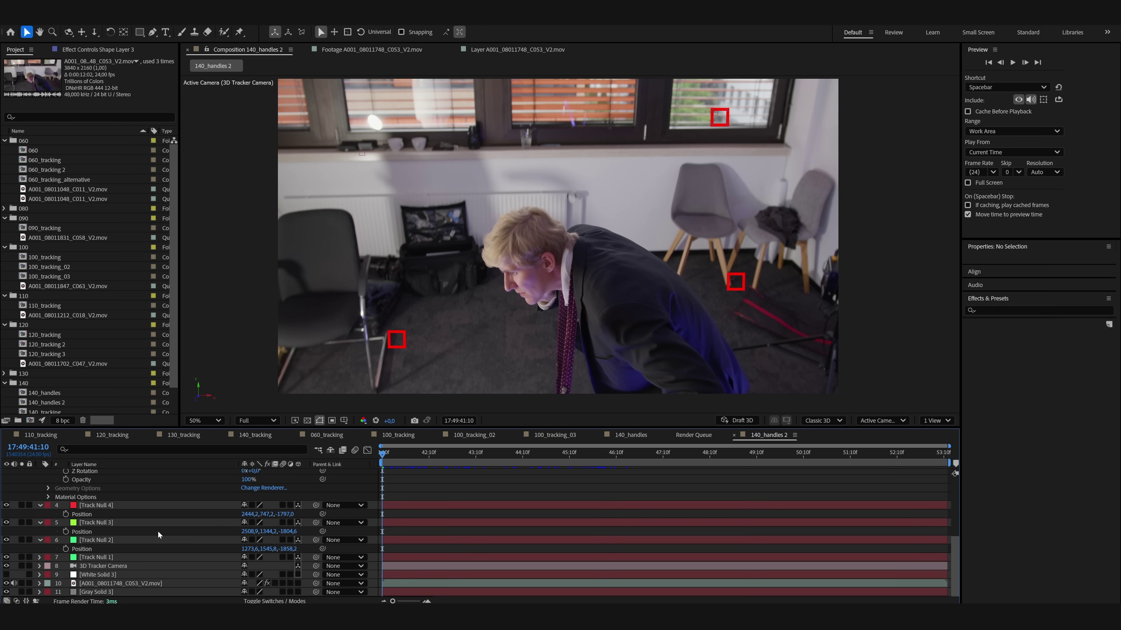
left_click(6, 584)
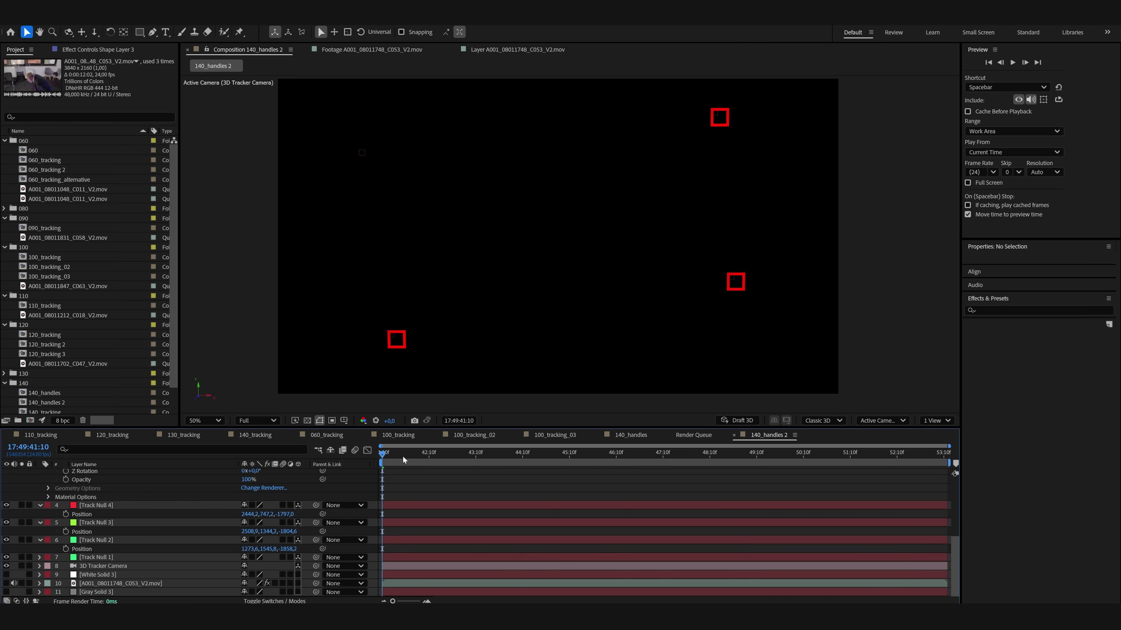
key("space")
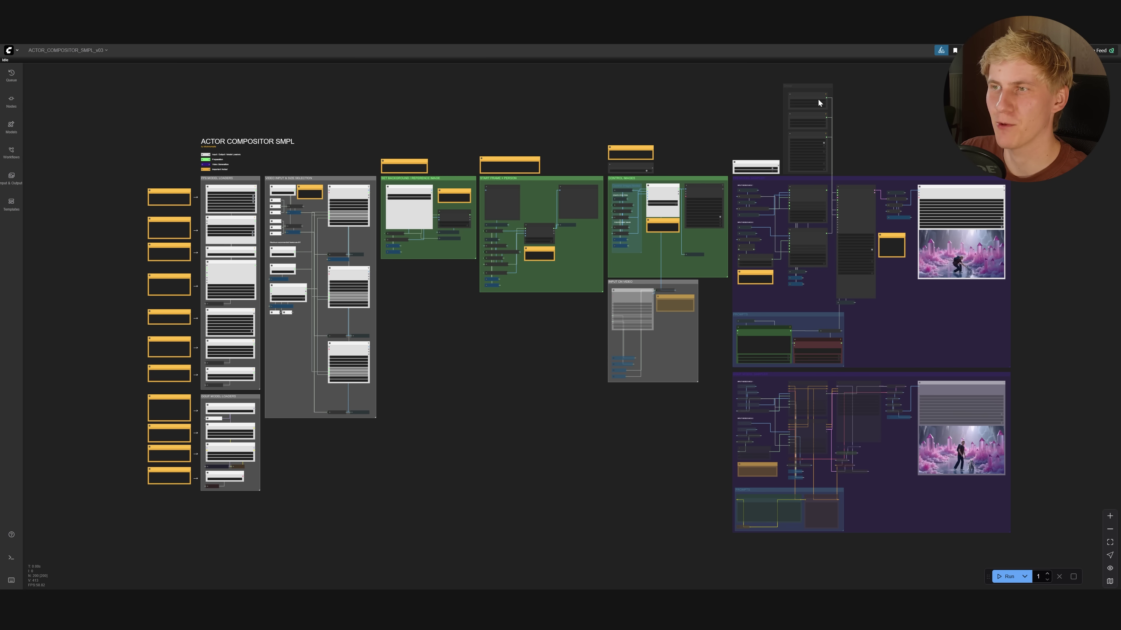
Select all 12 missing custom node packs in the Manager for installation
left_click_drag(551, 314, 511, 326)
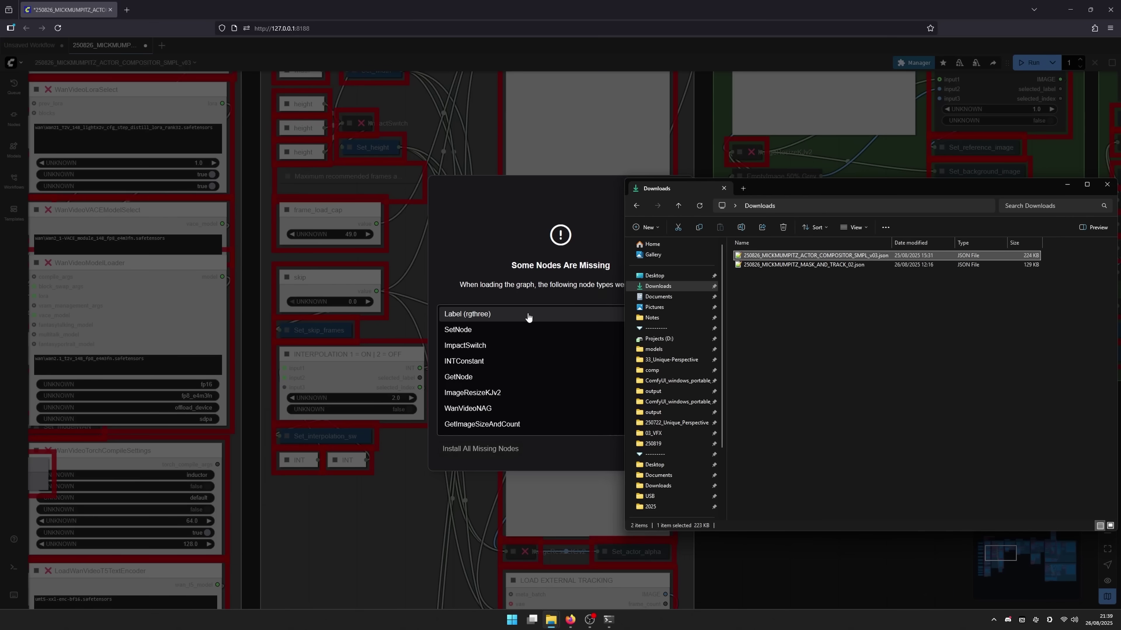
left_click(529, 314)
left_click(653, 449)
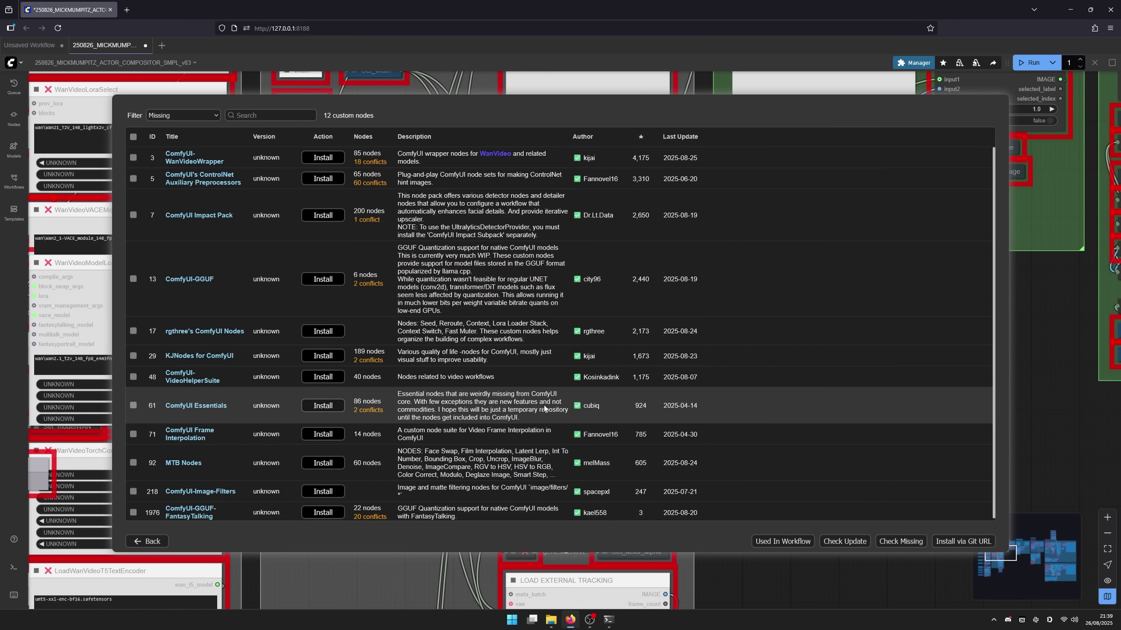
left_click(134, 137)
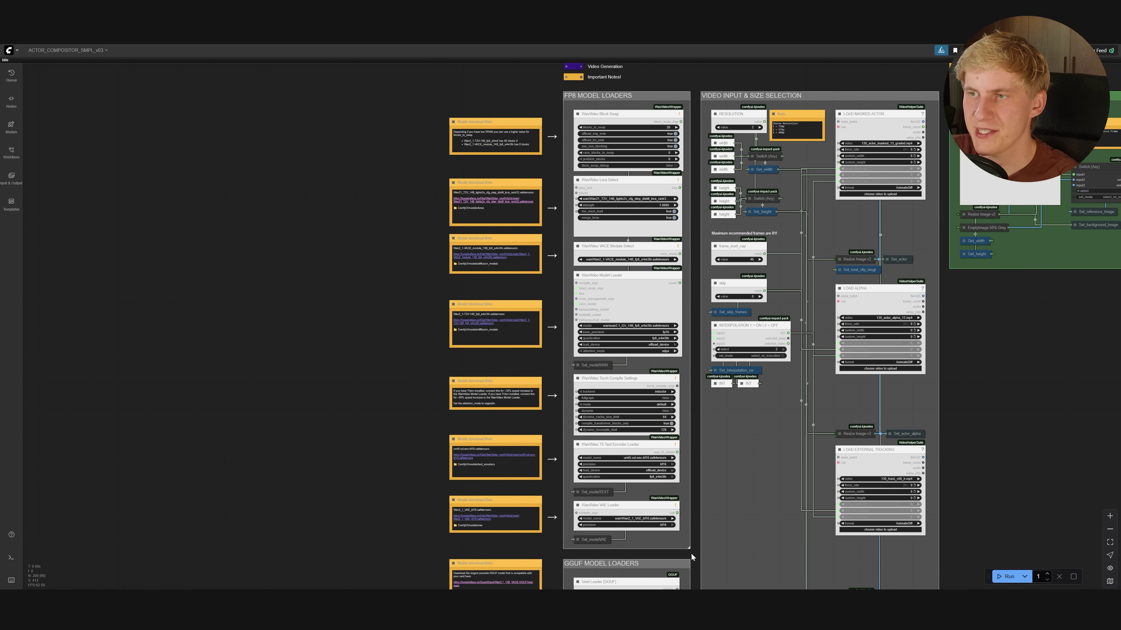
Scroll from the FP8 MODEL LOADERS group down to the GGUF MODEL LOADERS group
left_click(570, 105)
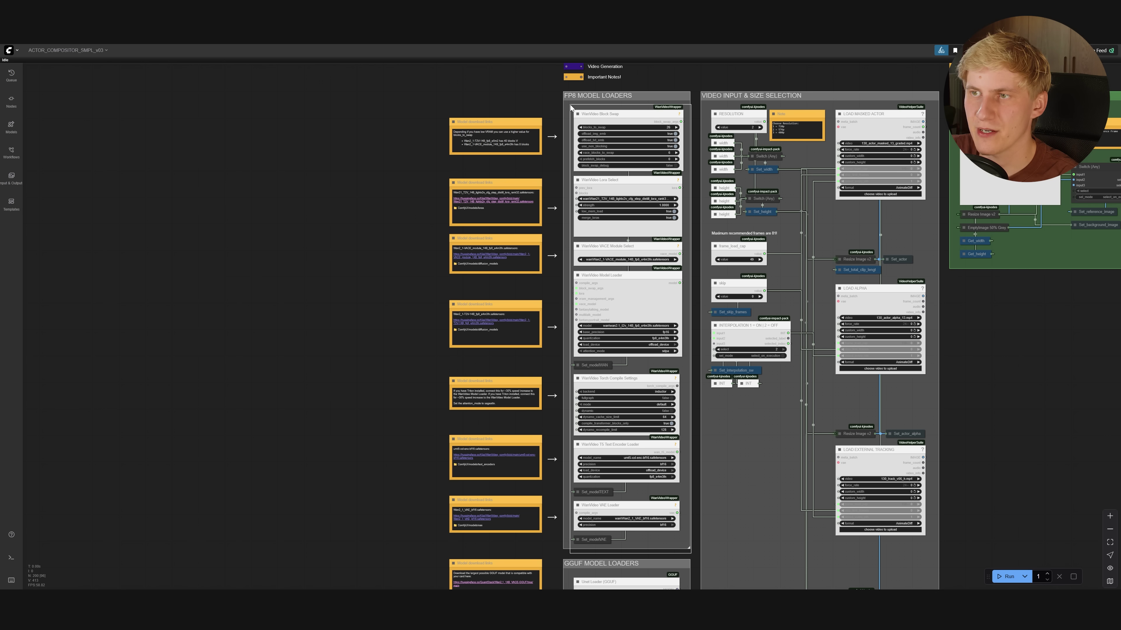
scroll(690, 496, "down", 2)
scroll(691, 495, "down", 5)
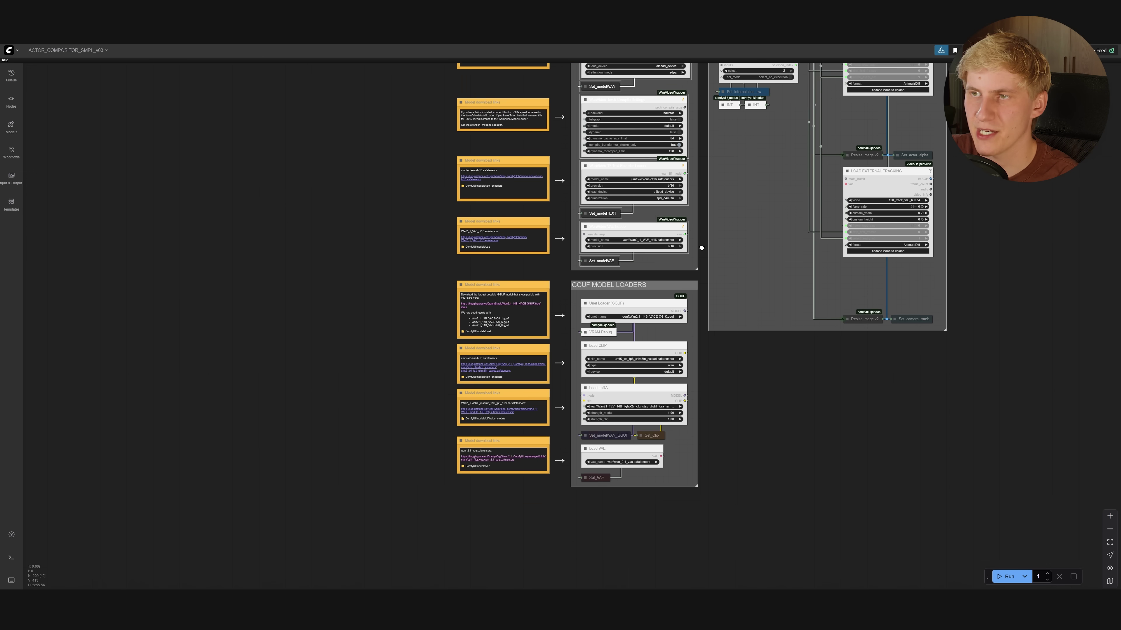
scroll(637, 318, "up", 6)
scroll(637, 318, "down", 3)
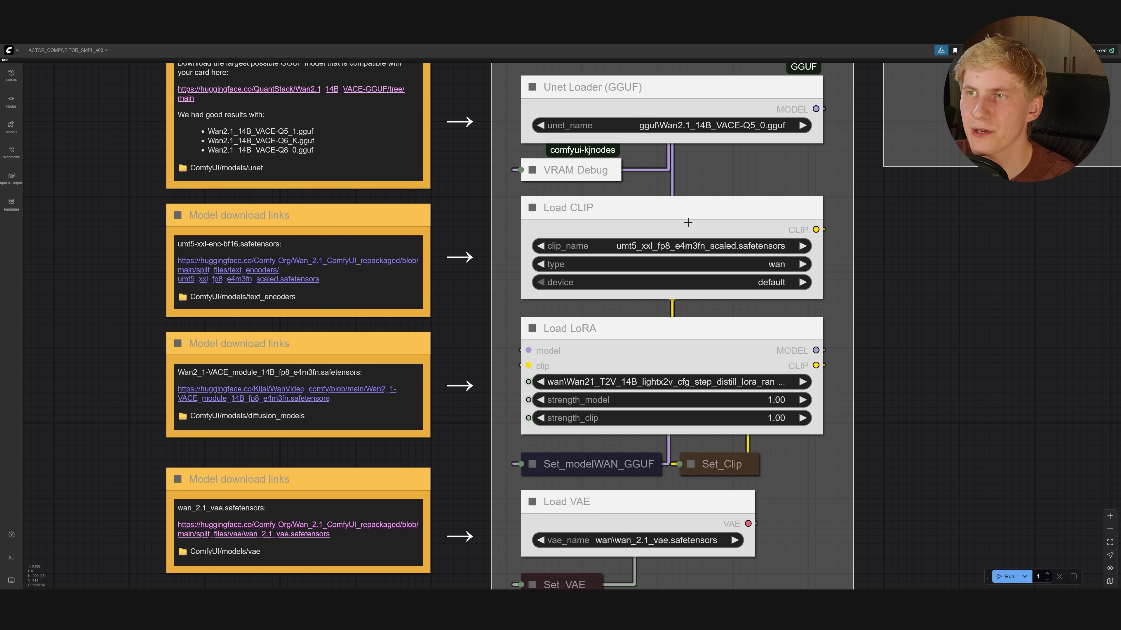
left_click(688, 223)
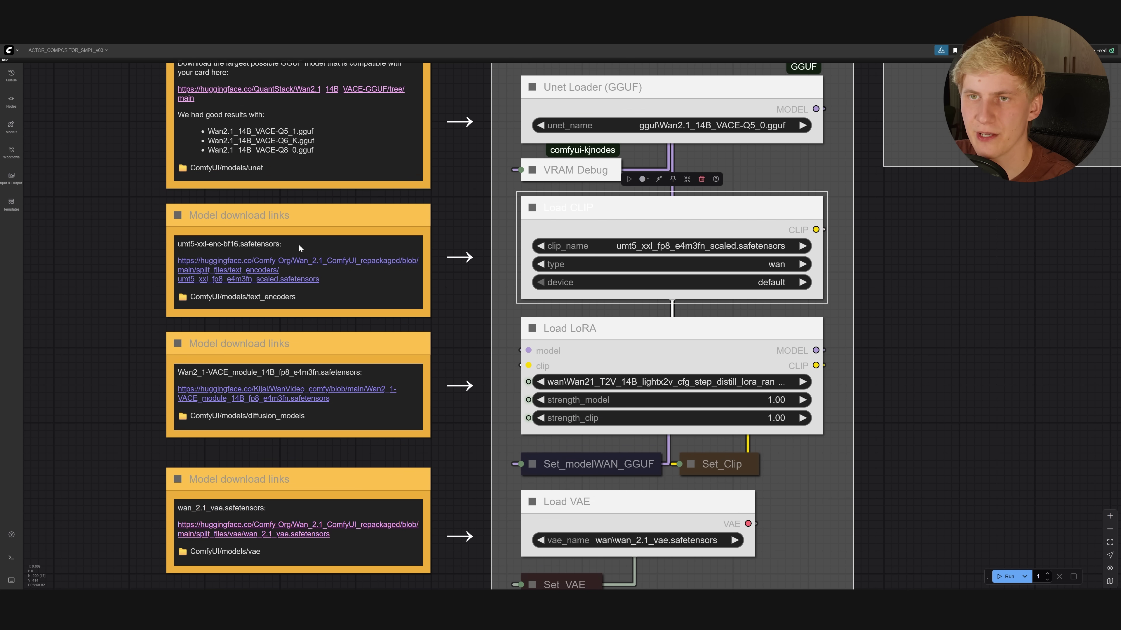
left_click_drag(841, 381, 836, 313)
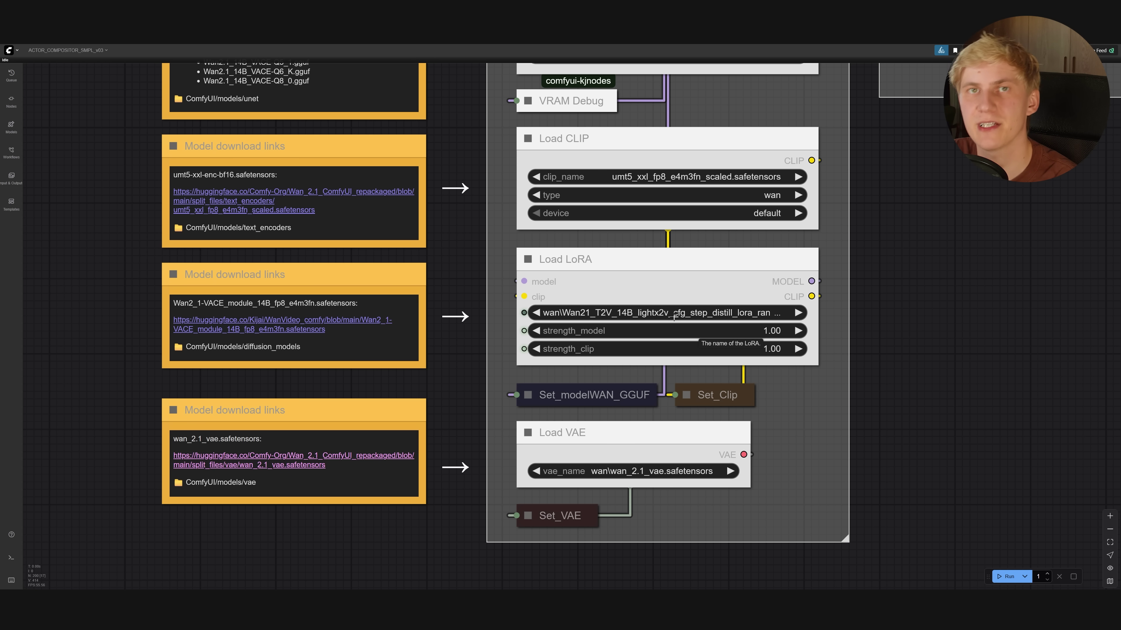
scroll(673, 316, "down", 14)
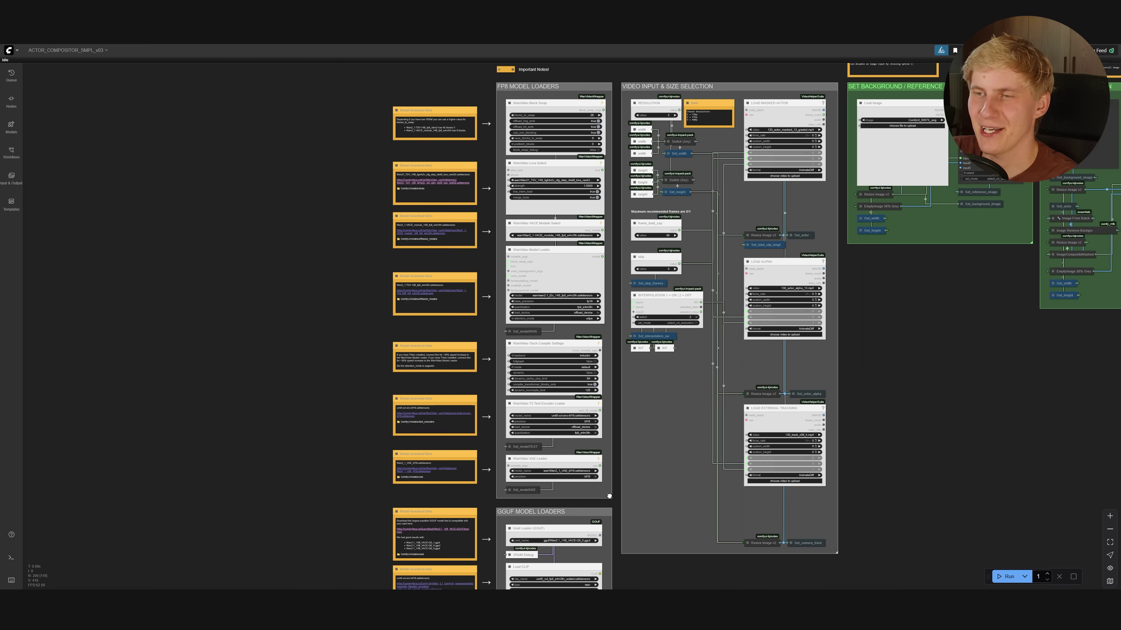
scroll(623, 292, "up", 6)
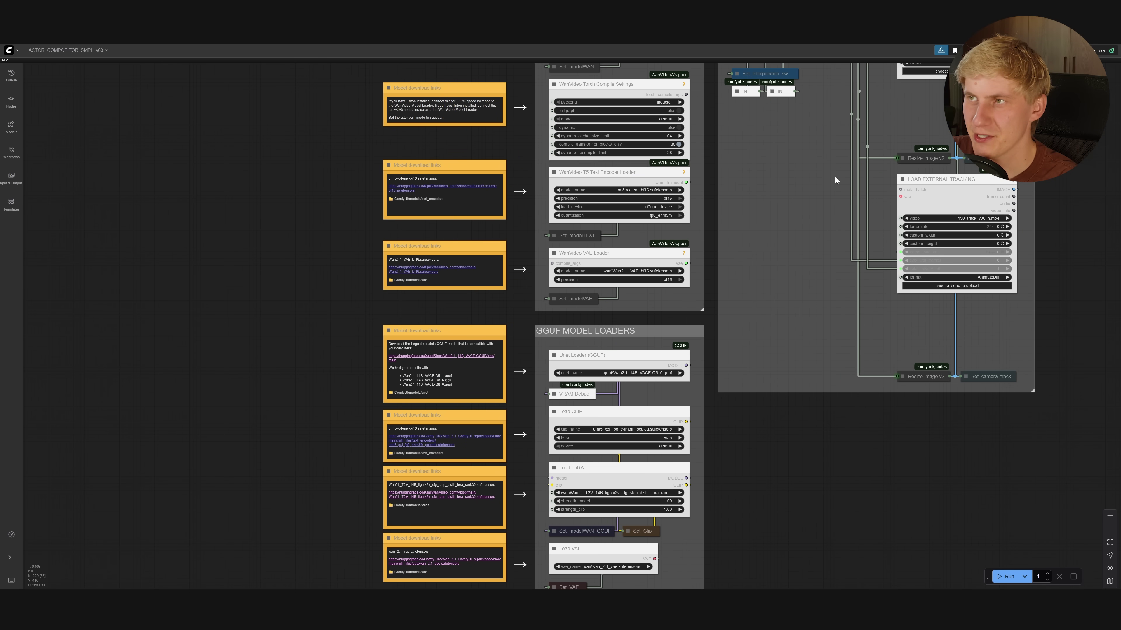
scroll(834, 180, "down", 8)
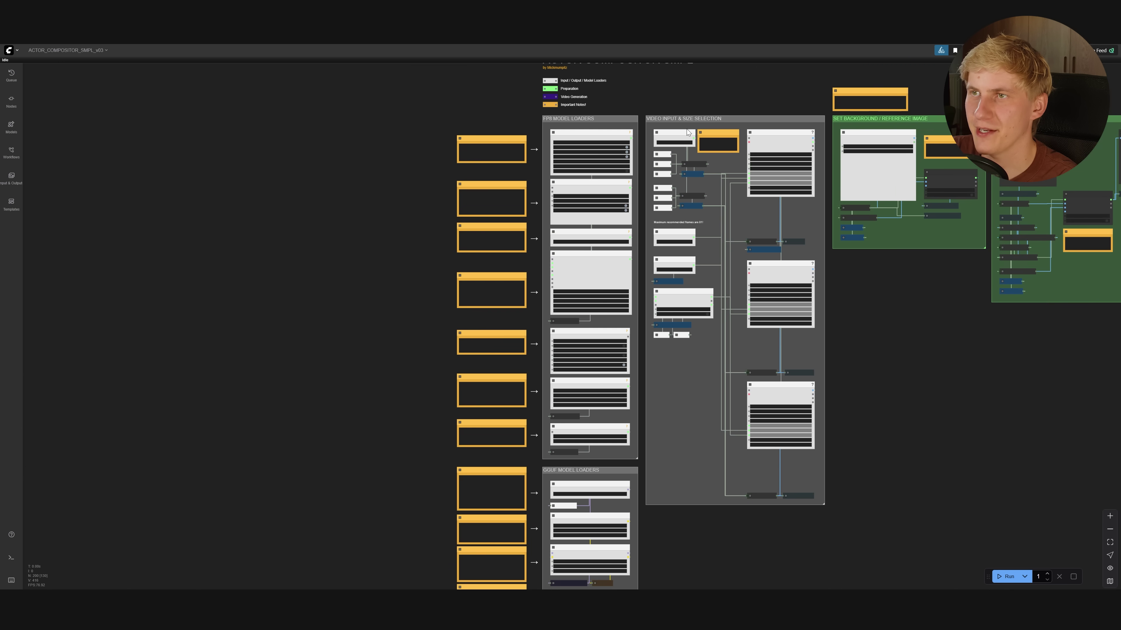
Lower the RESOLUTION setting from 2 to 1 for 720p output
scroll(716, 129, "up", 12)
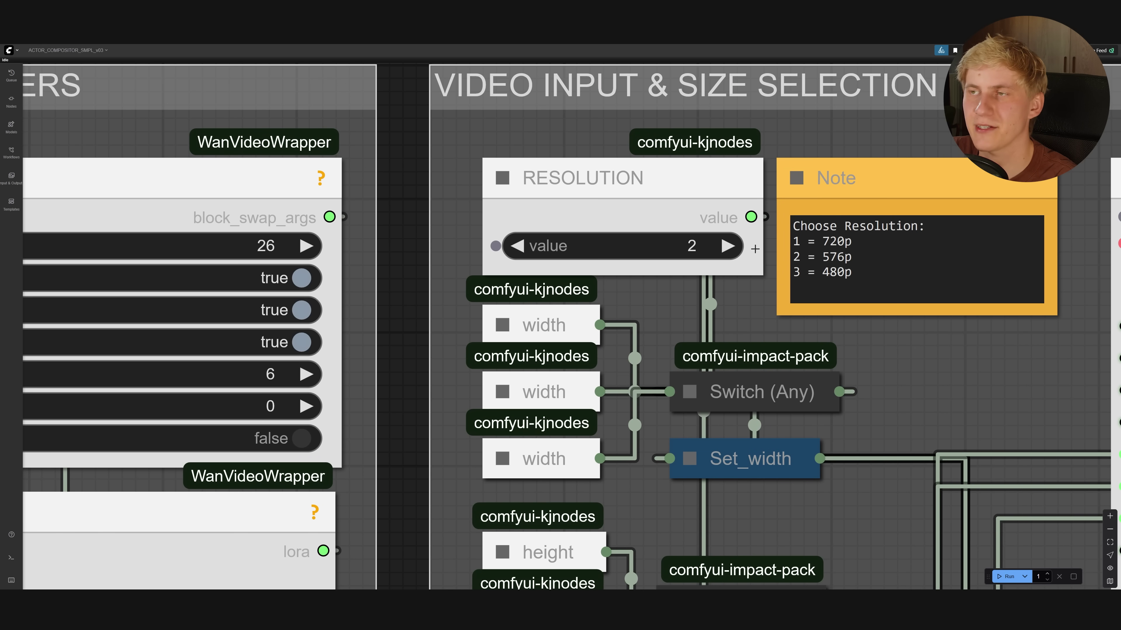
left_click(858, 272)
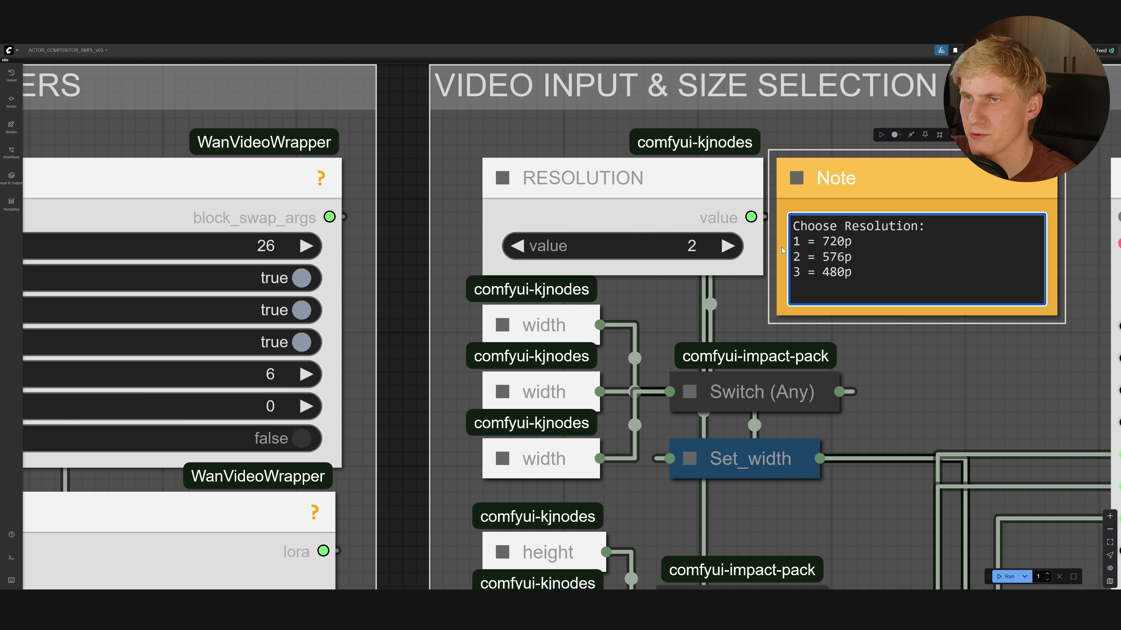
left_click(516, 246)
Verify frame_load_cap 49, skip 0 and INTERPOLATION 2 (OFF) in the input groups
scroll(704, 169, "down", 5)
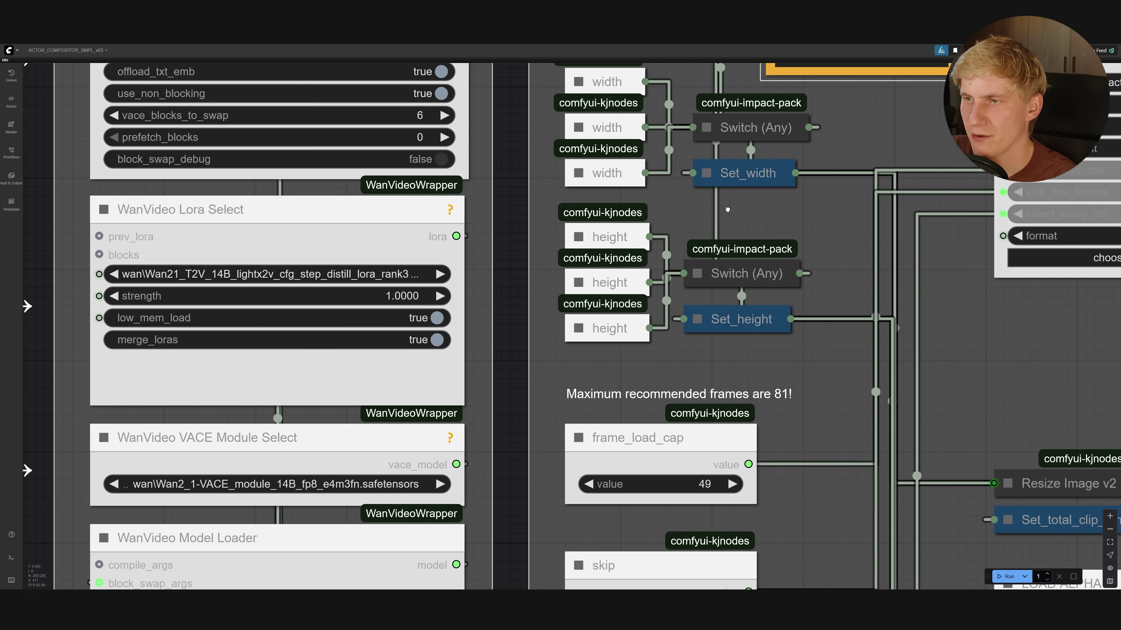
left_click(637, 353)
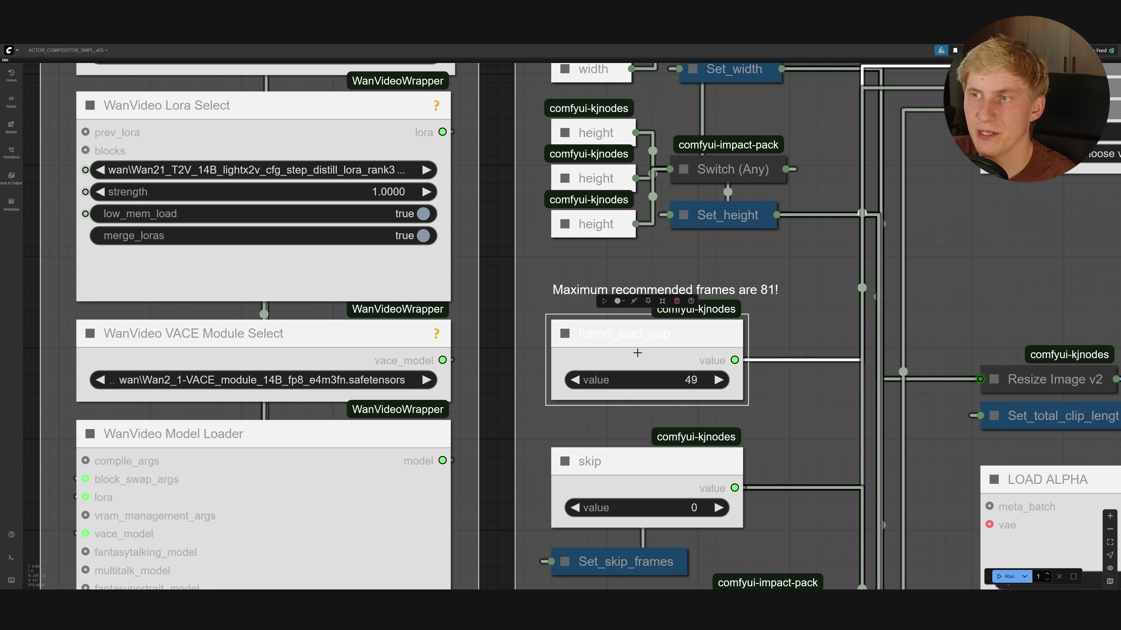
left_click(770, 304)
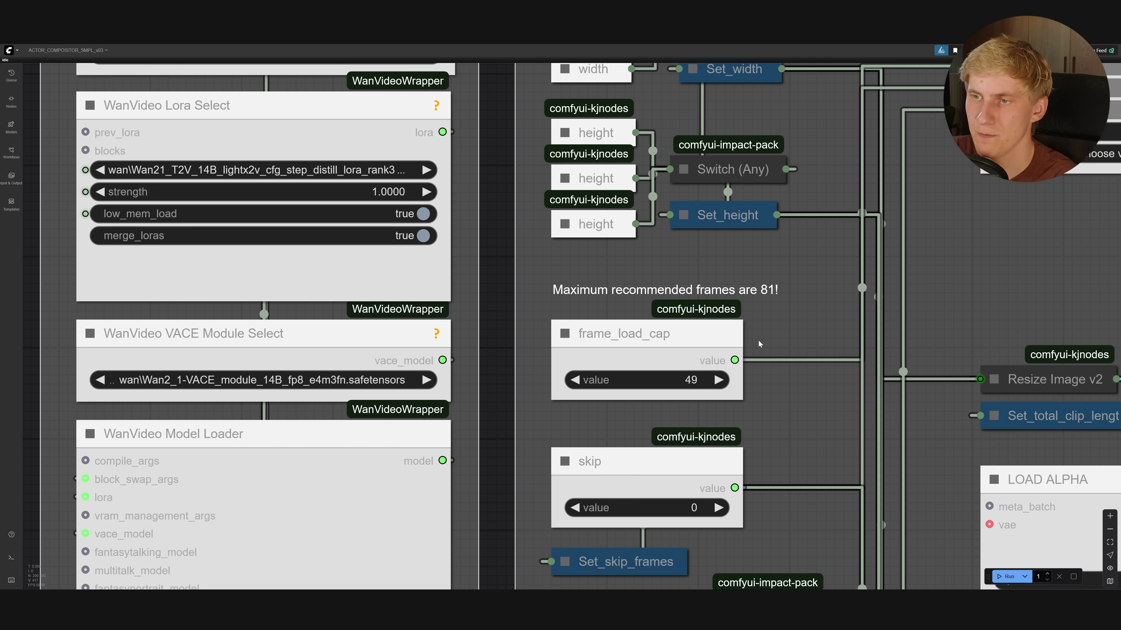
scroll(759, 344, "down", 5)
left_click(639, 281)
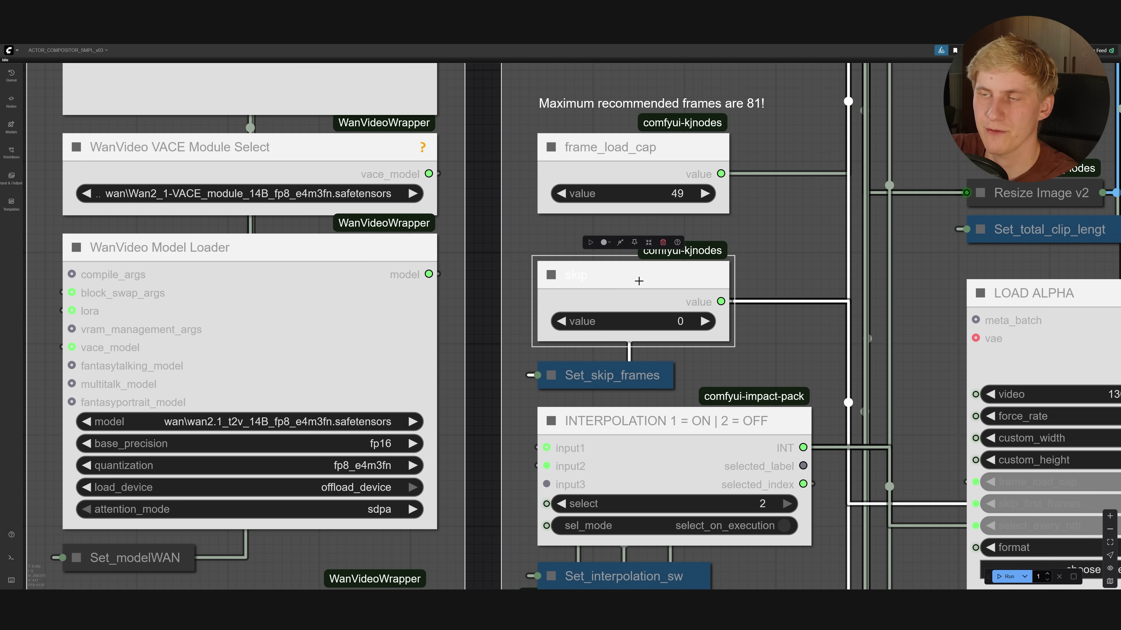
scroll(645, 274, "down", 3)
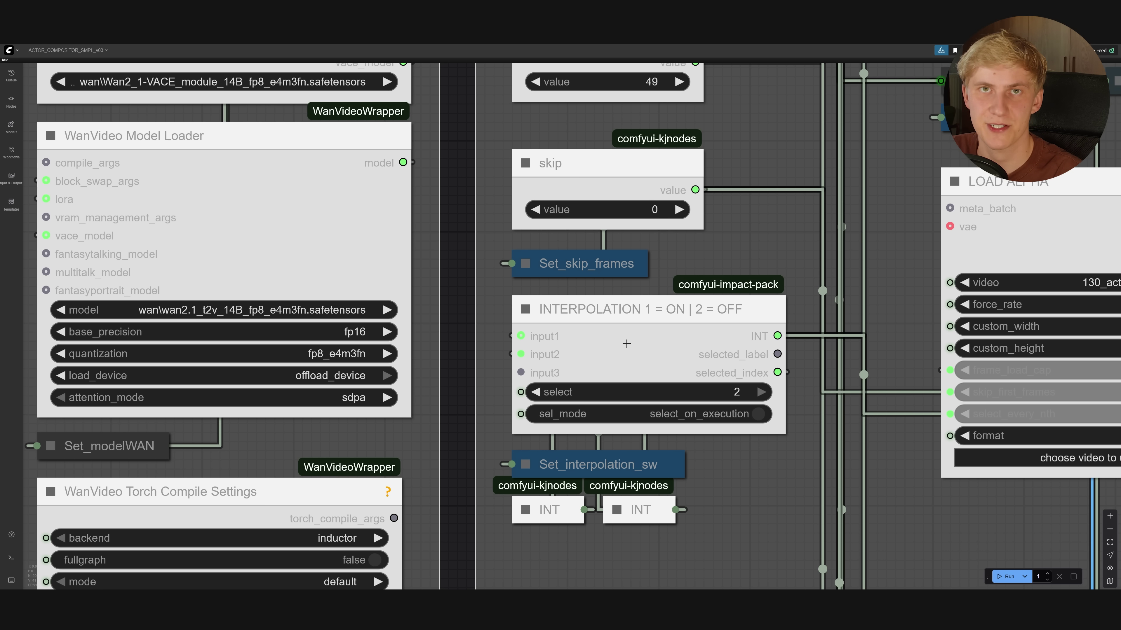
scroll(626, 344, "down", 10)
left_click_drag(759, 486, 613, 487)
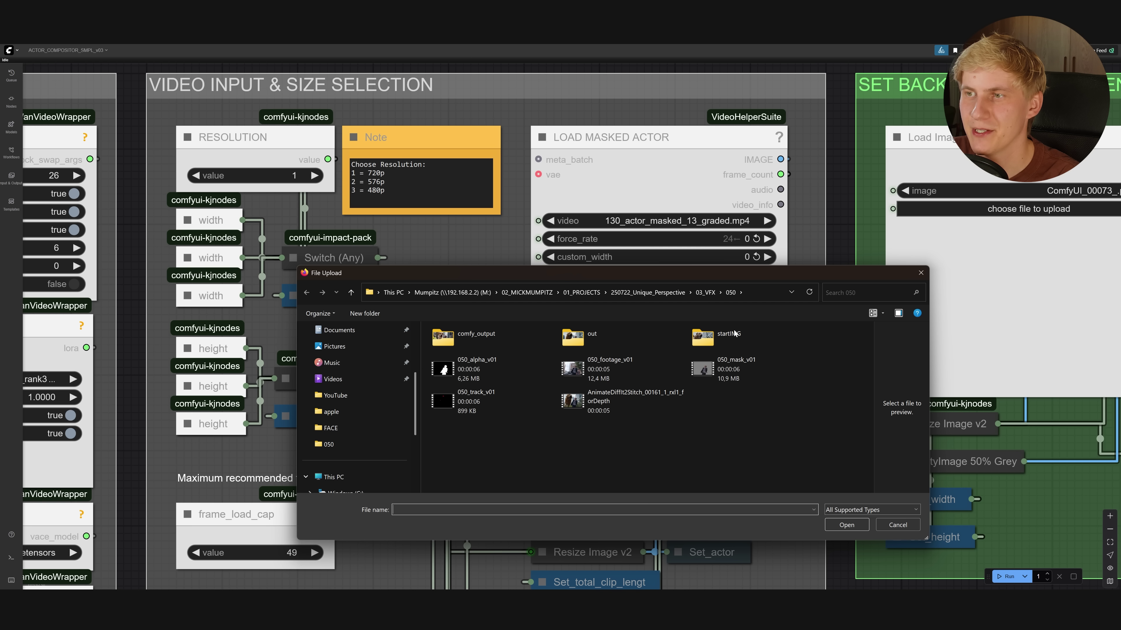
Load 050_mask_v01.mp4 as the masked actor and 050_alpha_v01.mp4 as the alpha video
left_click(747, 375)
double_click(746, 375)
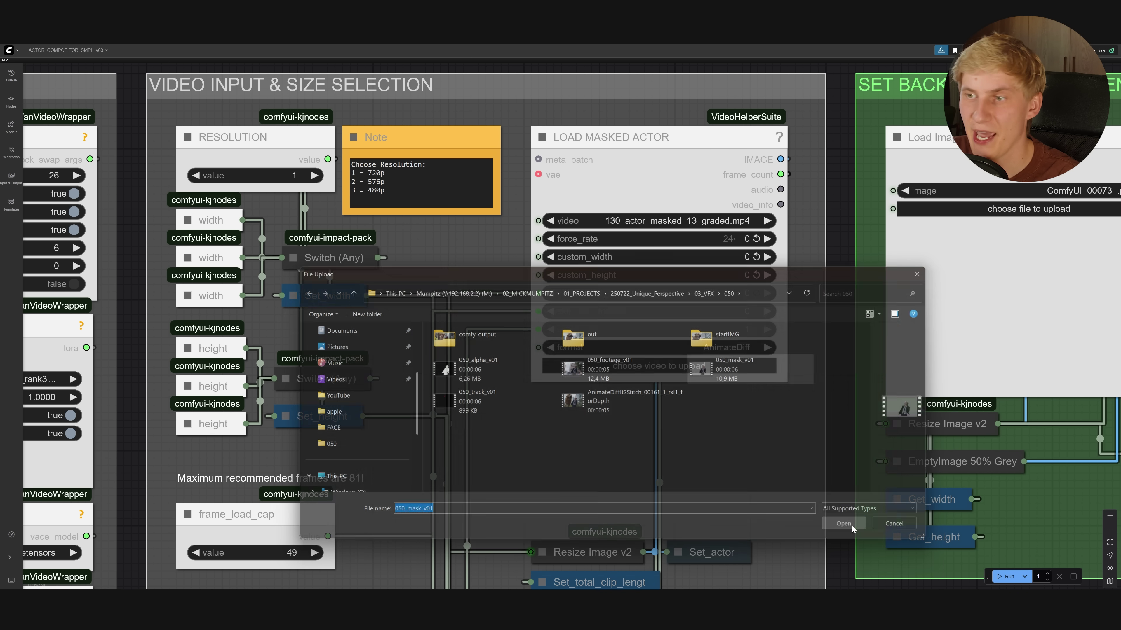
left_click_drag(706, 437, 720, 292)
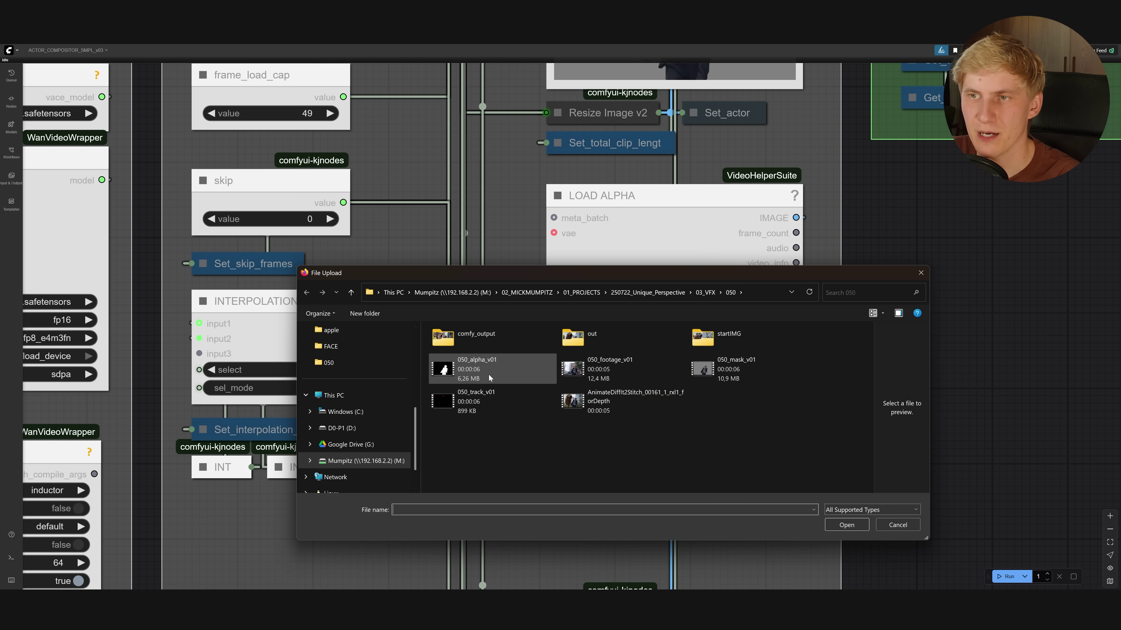
left_click(476, 368)
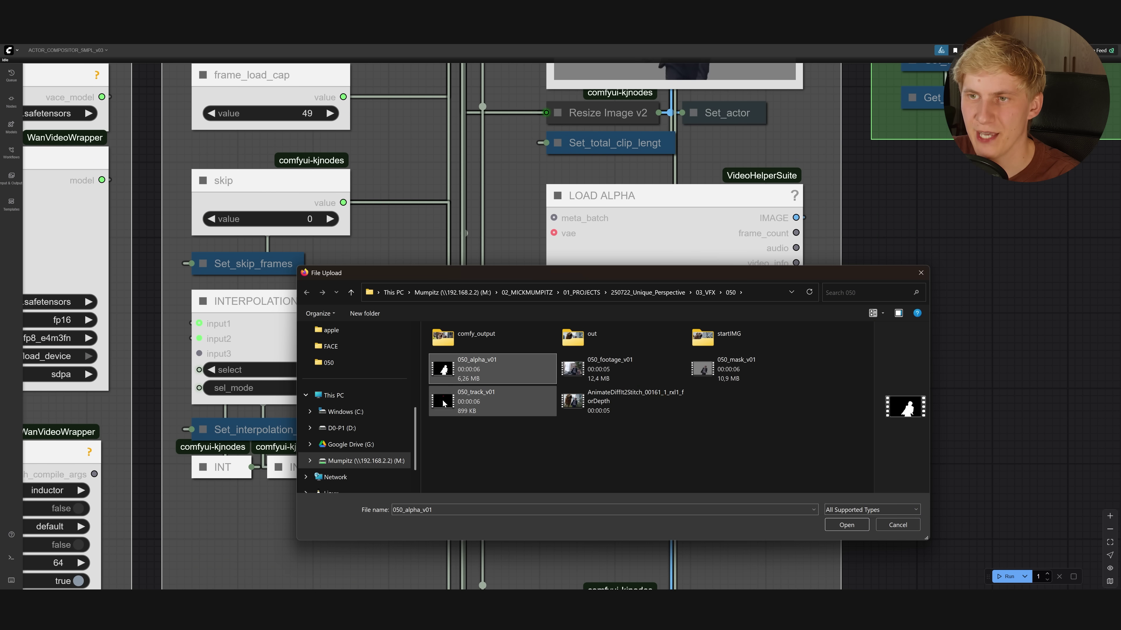
left_click(848, 529)
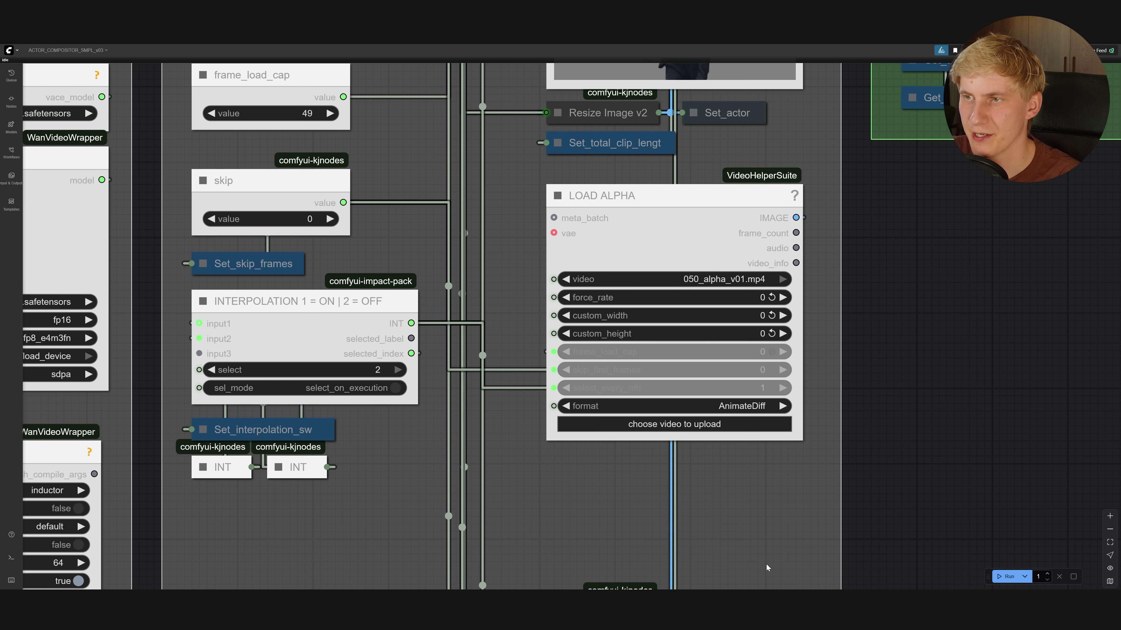
Load 050_track_00001.mp4 into the Load External Tracking node
scroll(767, 564, "down", 10)
left_click(639, 397)
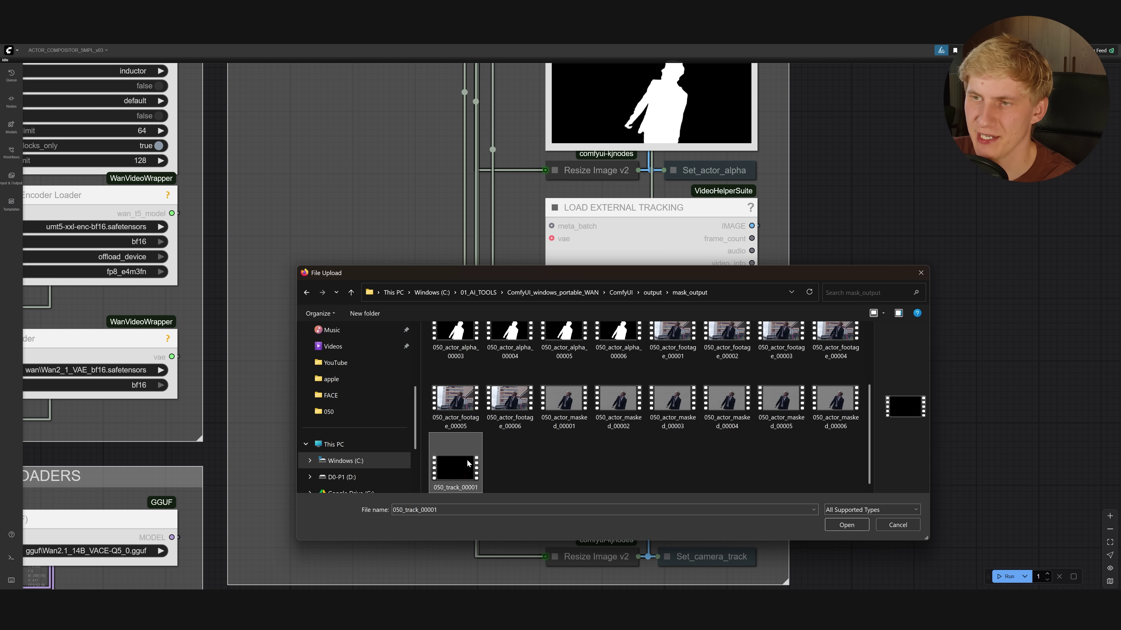
left_click(848, 528)
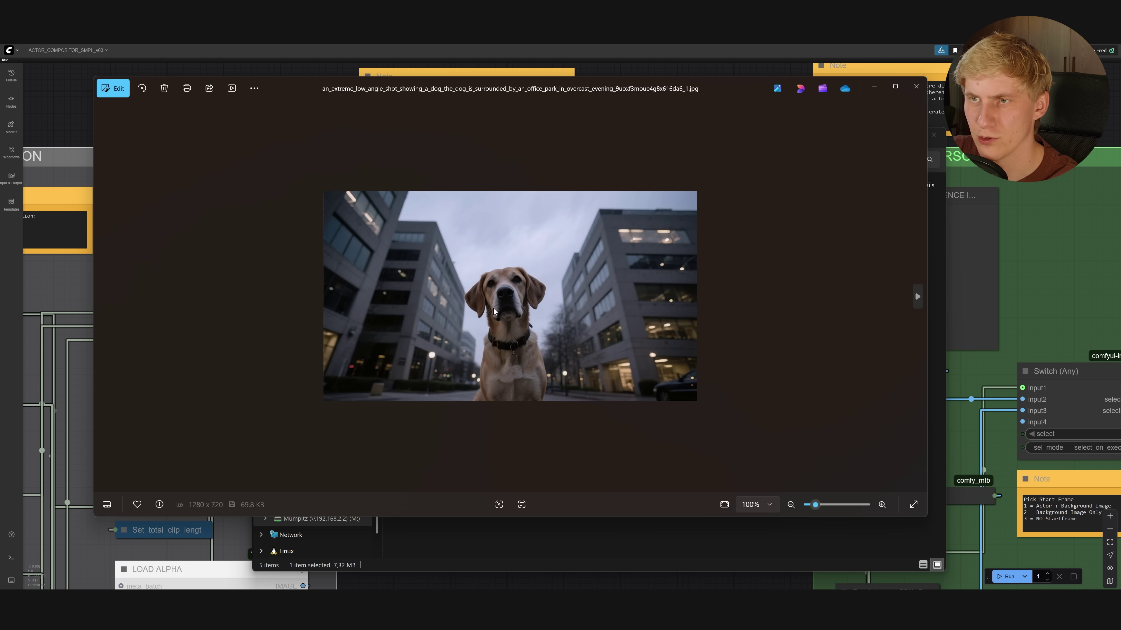
Pick the golden retriever in tall grass before office buildings as the background reference image
key("Right")
key("Right")
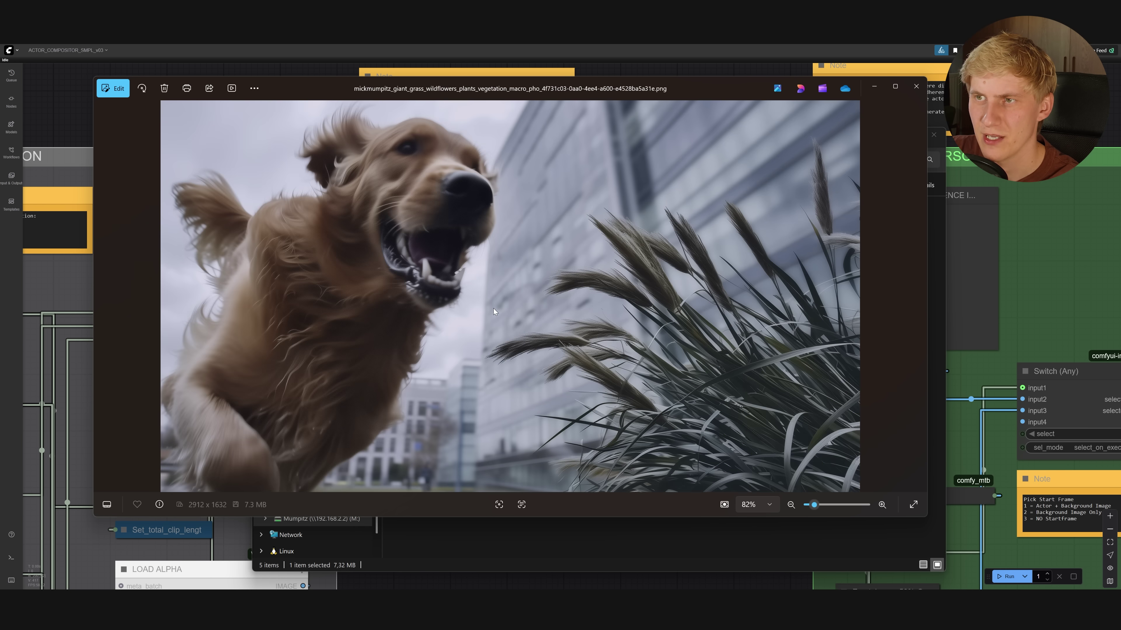
left_click(916, 86)
scroll(759, 351, "up", 2)
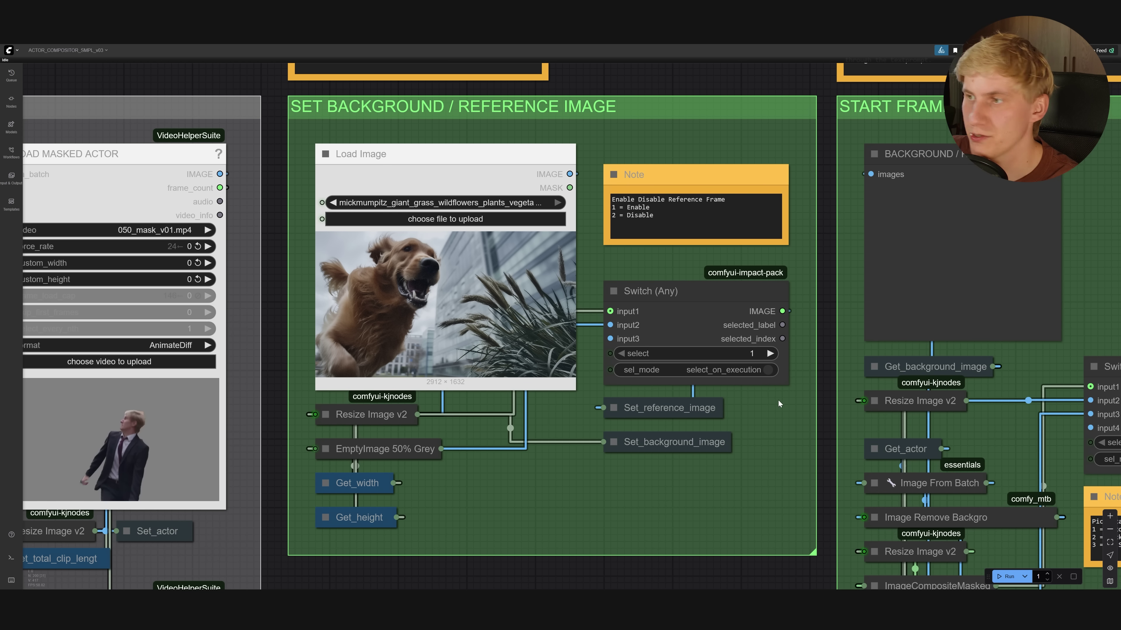
scroll(779, 401, "down", 2)
left_click_drag(785, 416, 509, 239)
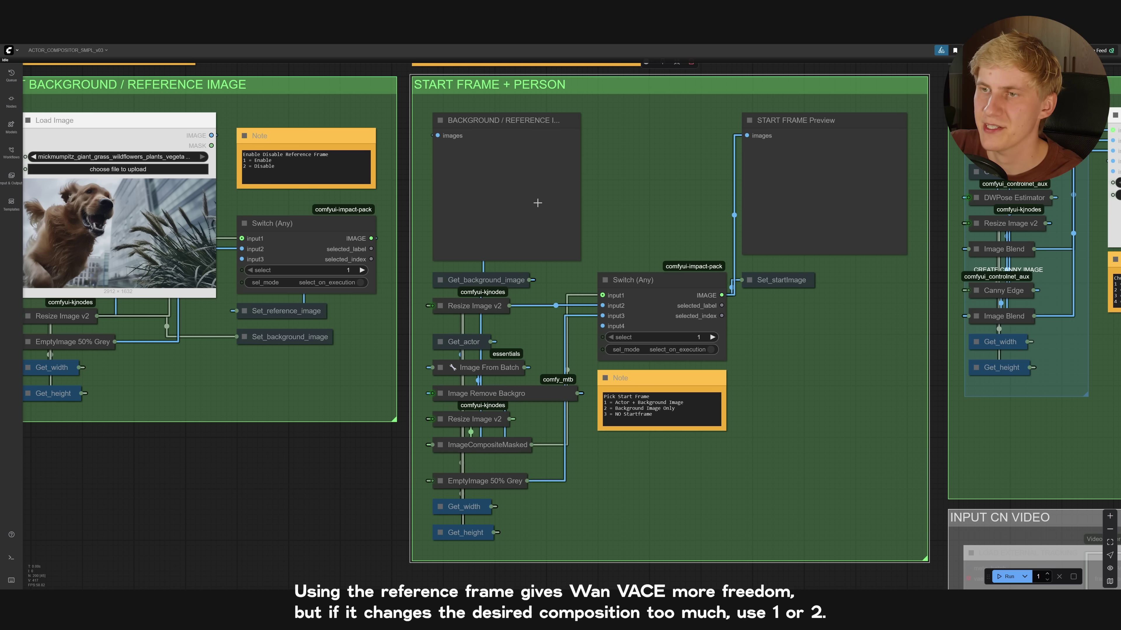
Set the START FRAME + PERSON Switch (Any) to 3 so the workflow uses no start frame
scroll(575, 444, "up", 4)
scroll(664, 362, "down", 3)
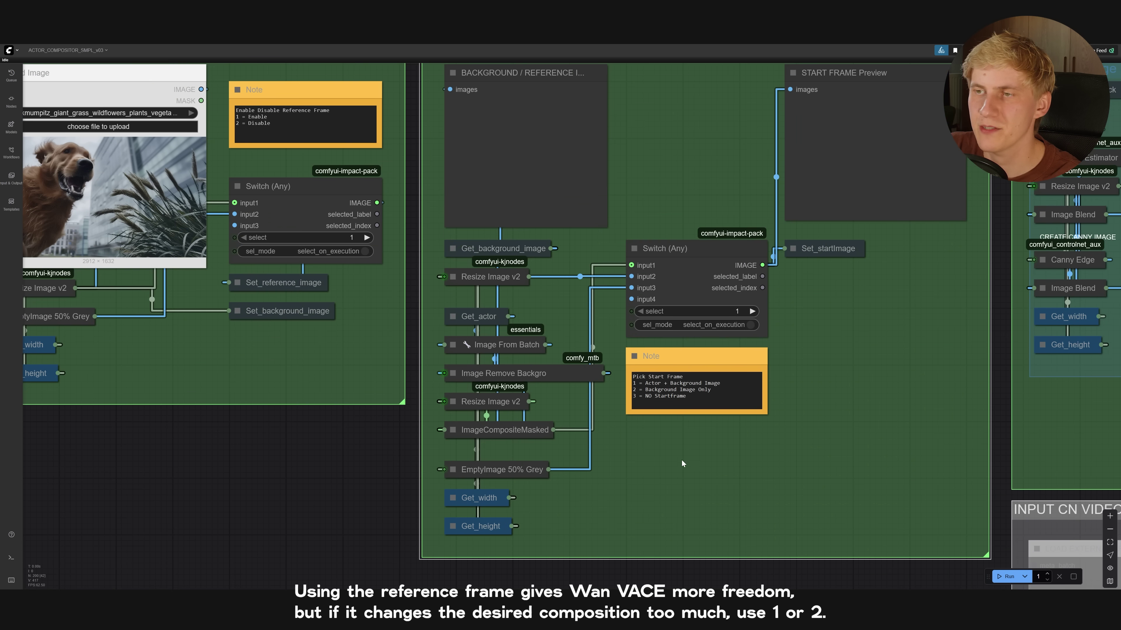
left_click_drag(682, 460, 652, 501)
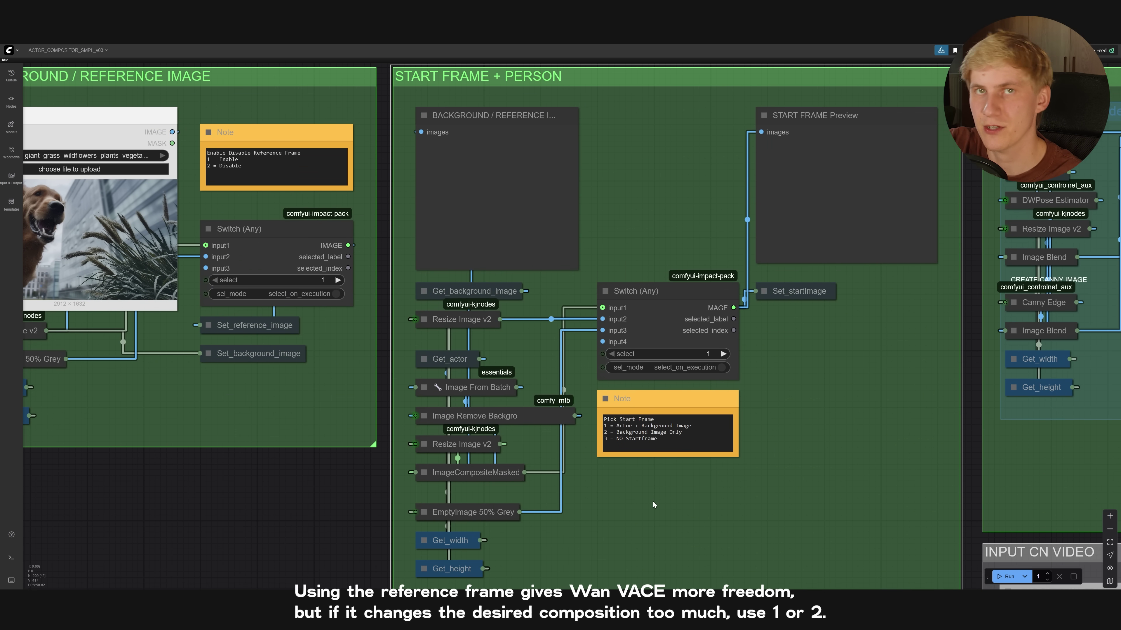
scroll(516, 527, "down", 1)
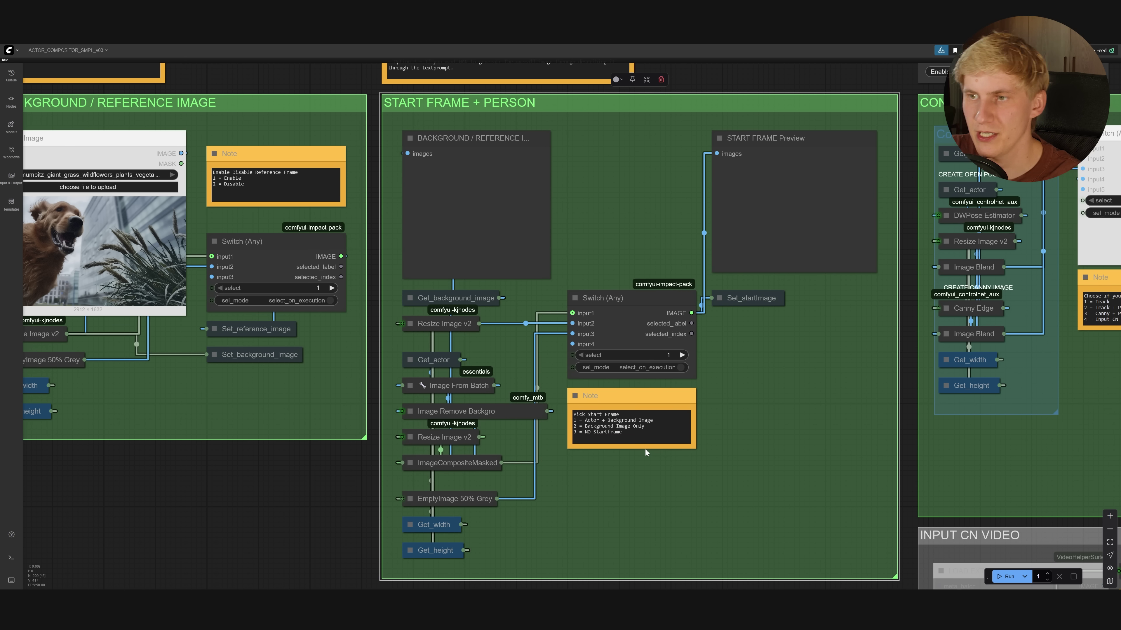
scroll(638, 503, "up", 2)
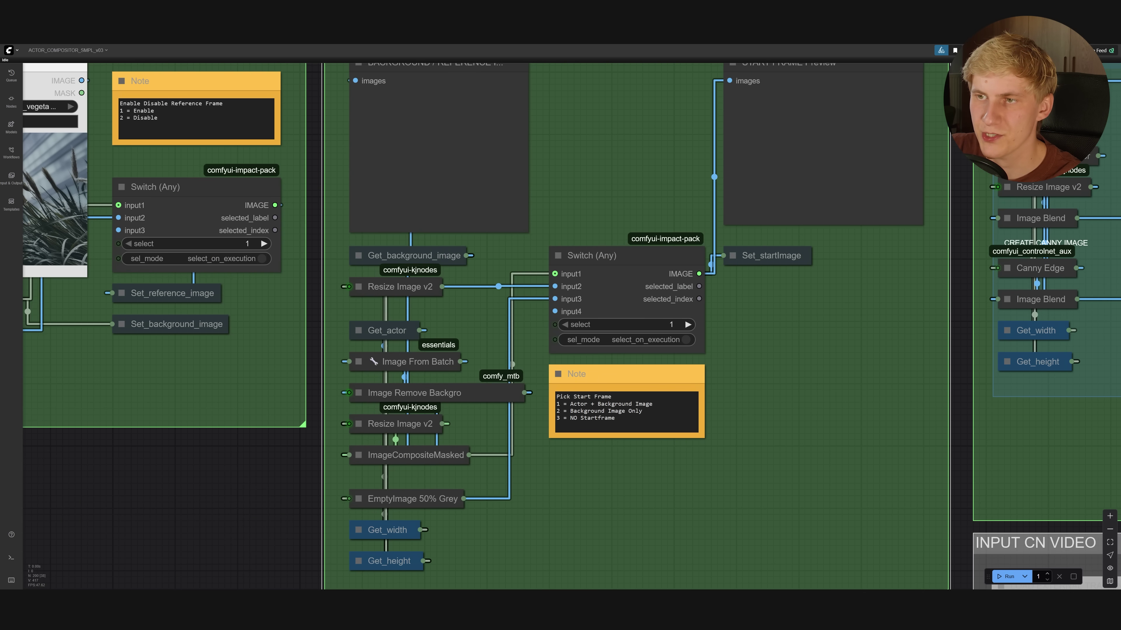
scroll(730, 411, "down", 3)
scroll(729, 411, "up", 1)
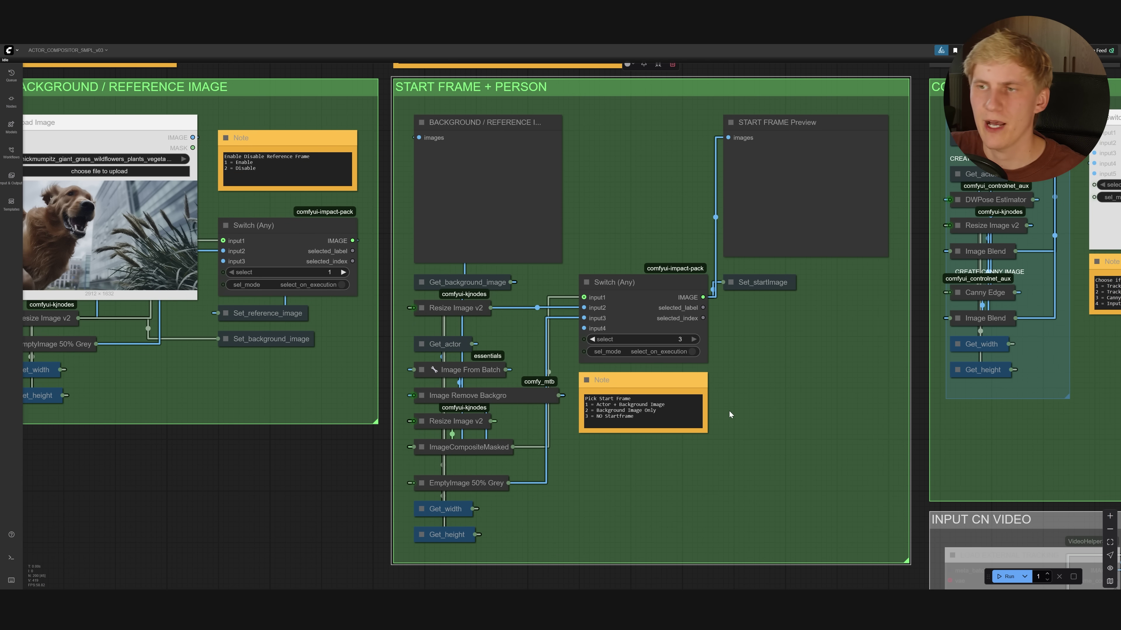
key("2")
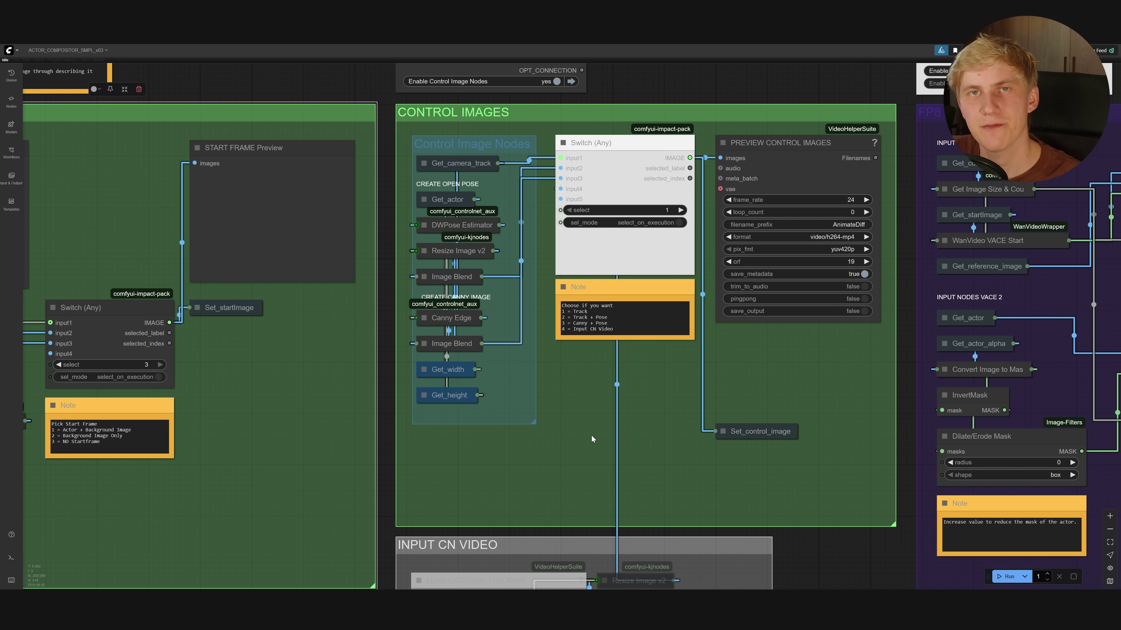
Change the CONTROL IMAGES switch from 1 to 2 for Track + Pose
scroll(587, 178, "up", 8)
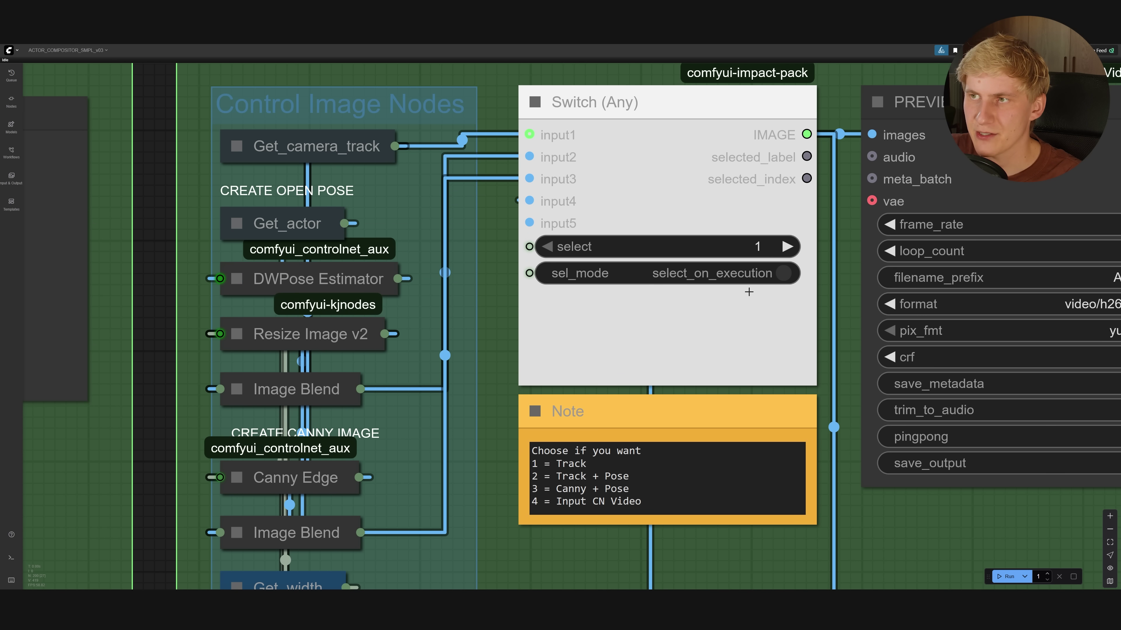
mouse_move(529, 247)
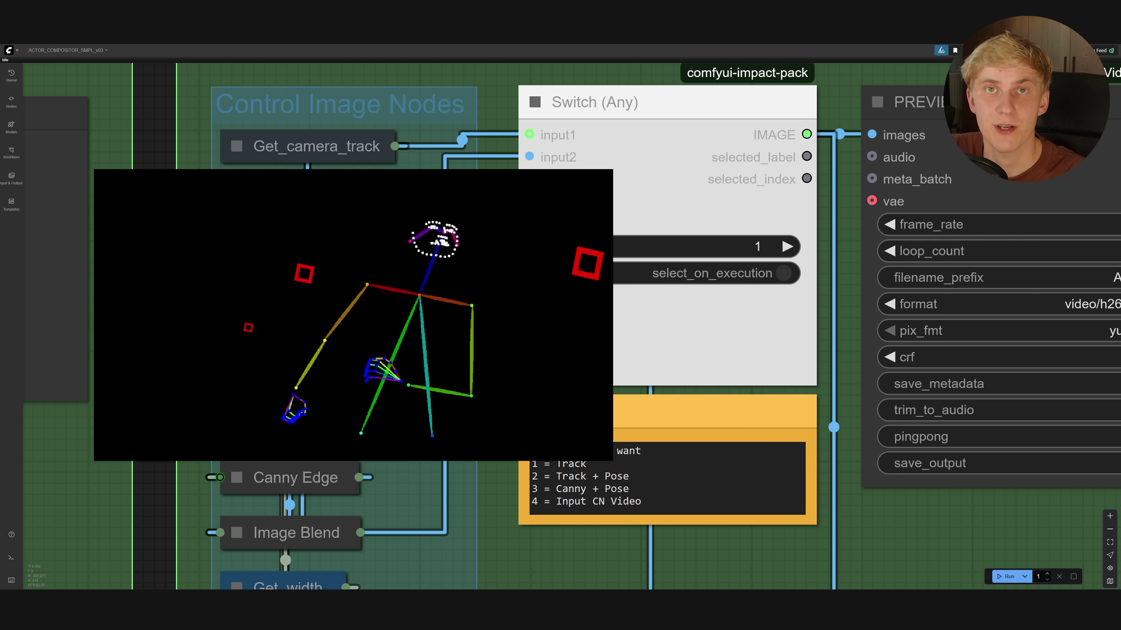
left_click(788, 246)
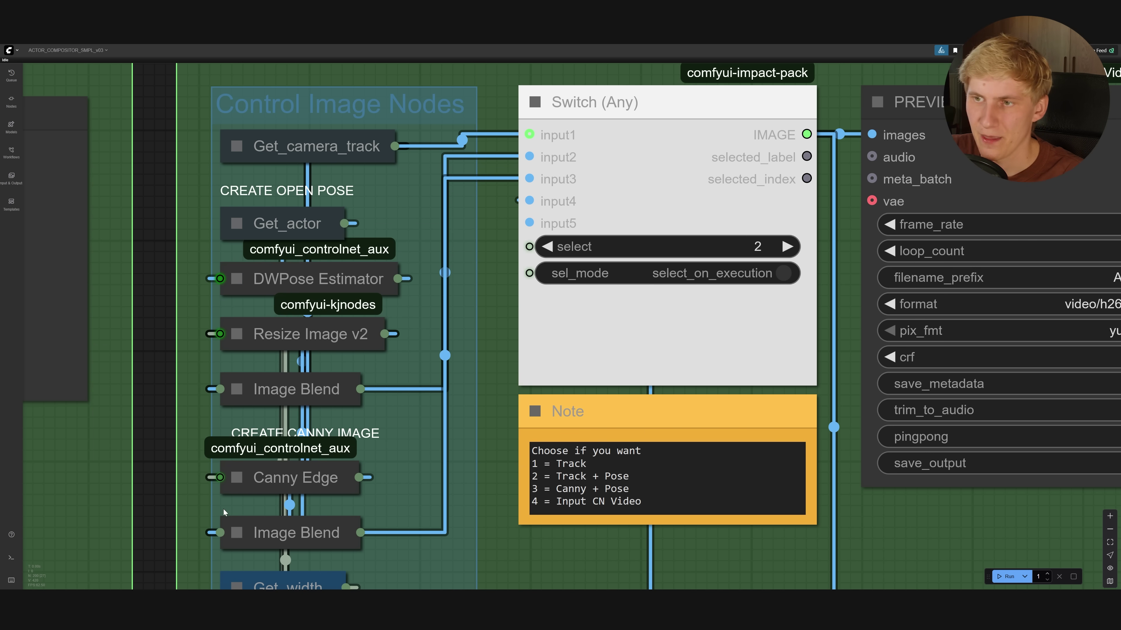
Review the Canny + Pose line in the note and select the INPUT CN VIDEO group's nodes
scroll(522, 528, "down", 2)
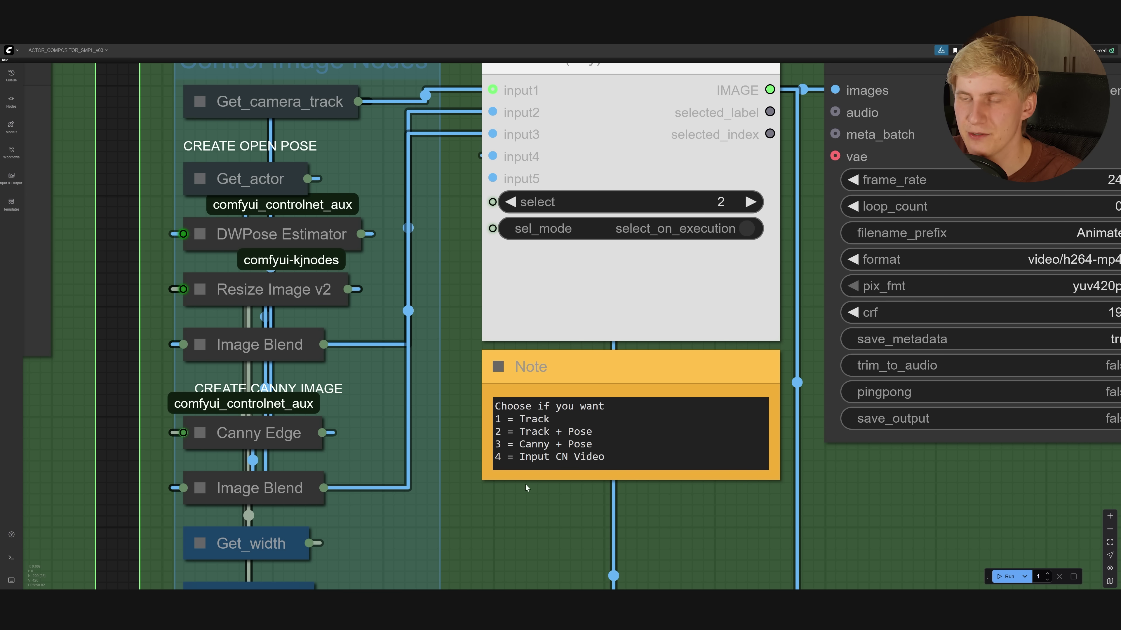
triple_click(543, 444)
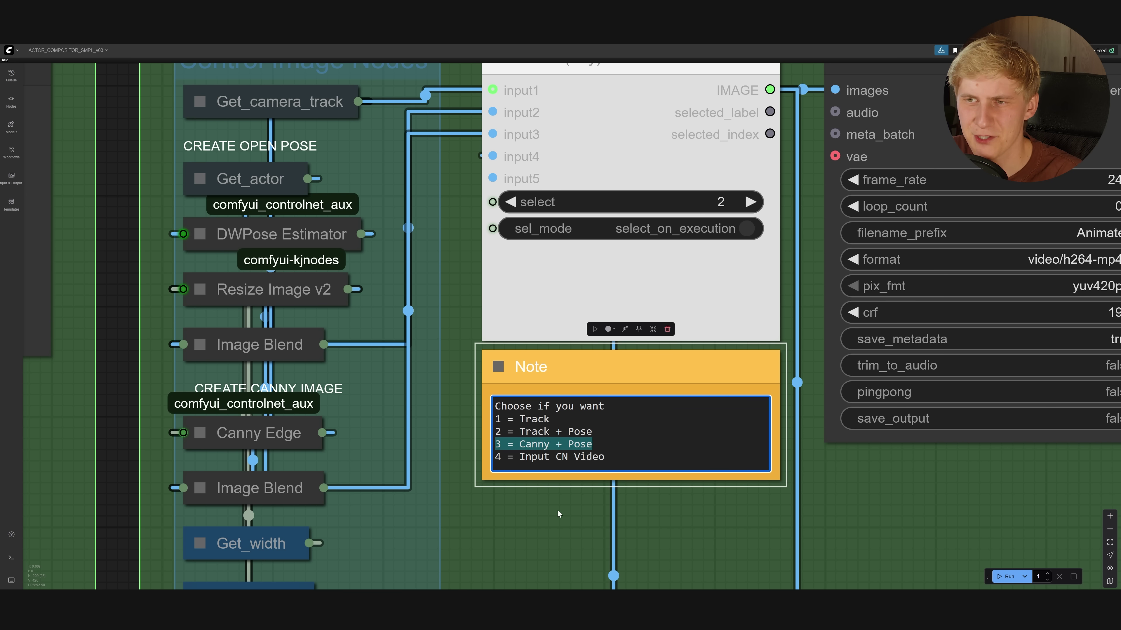
scroll(558, 510, "down", 3)
scroll(554, 369, "down", 7)
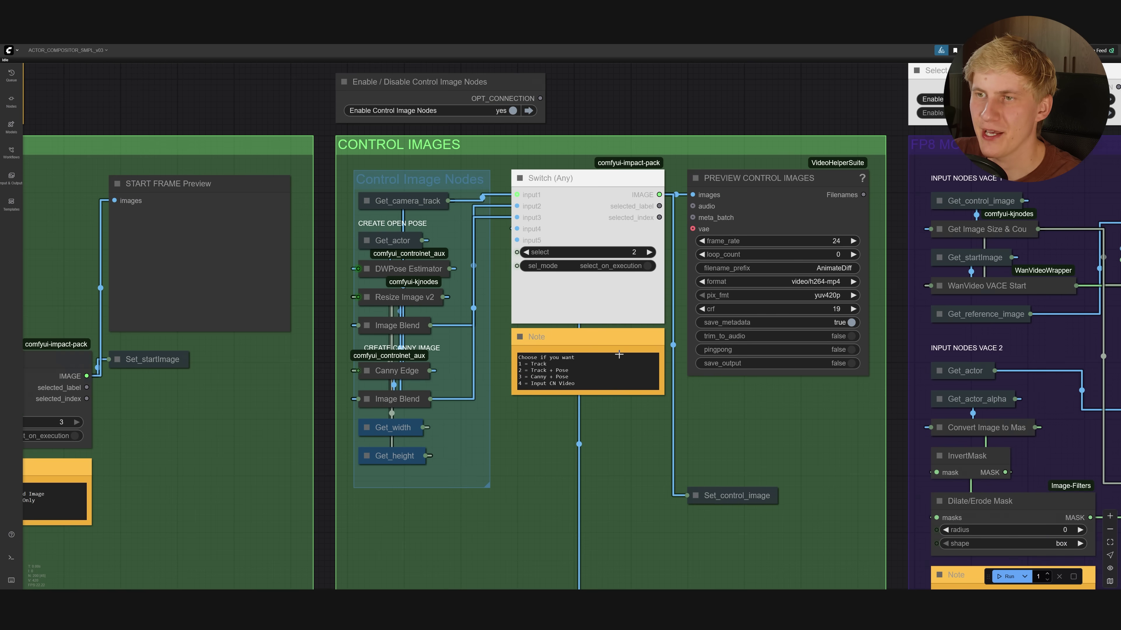
scroll(619, 355, "down", 10)
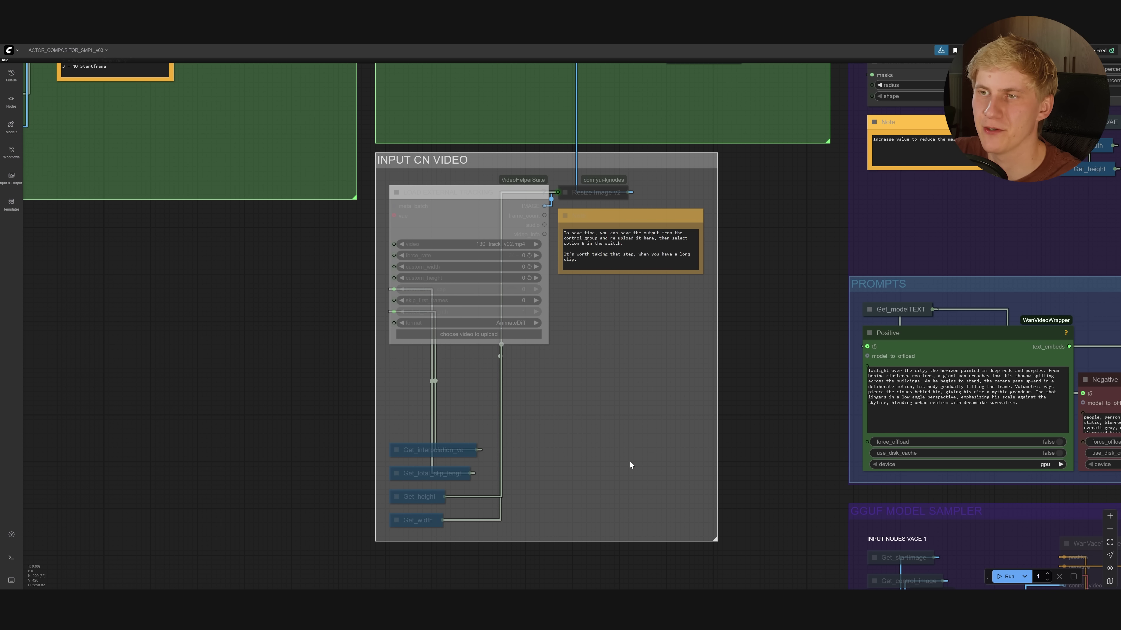
left_click_drag(750, 582, 379, 198)
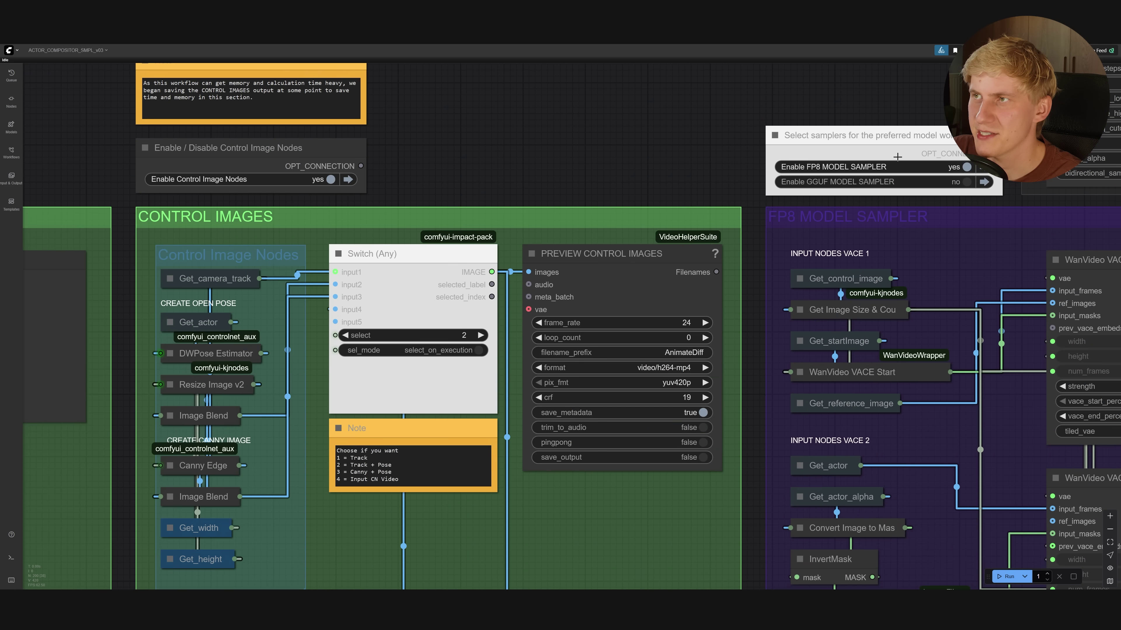
Set Enable FP8 MODEL SAMPLER to no and run the workflow
left_click(955, 167)
scroll(869, 271, "down", 10)
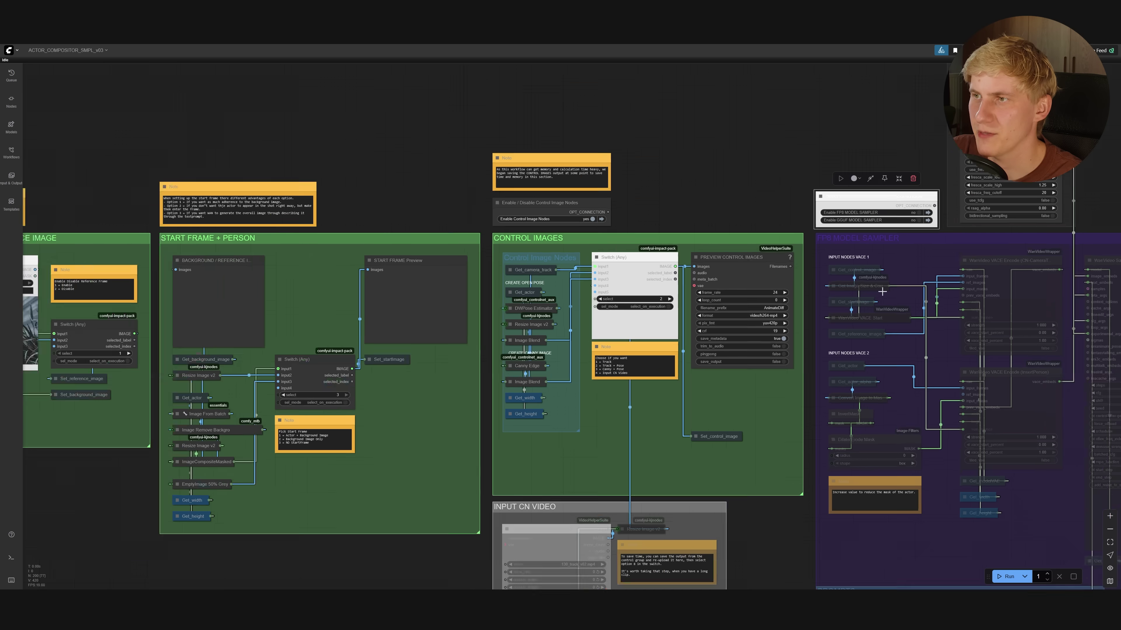
left_click_drag(505, 258, 897, 342)
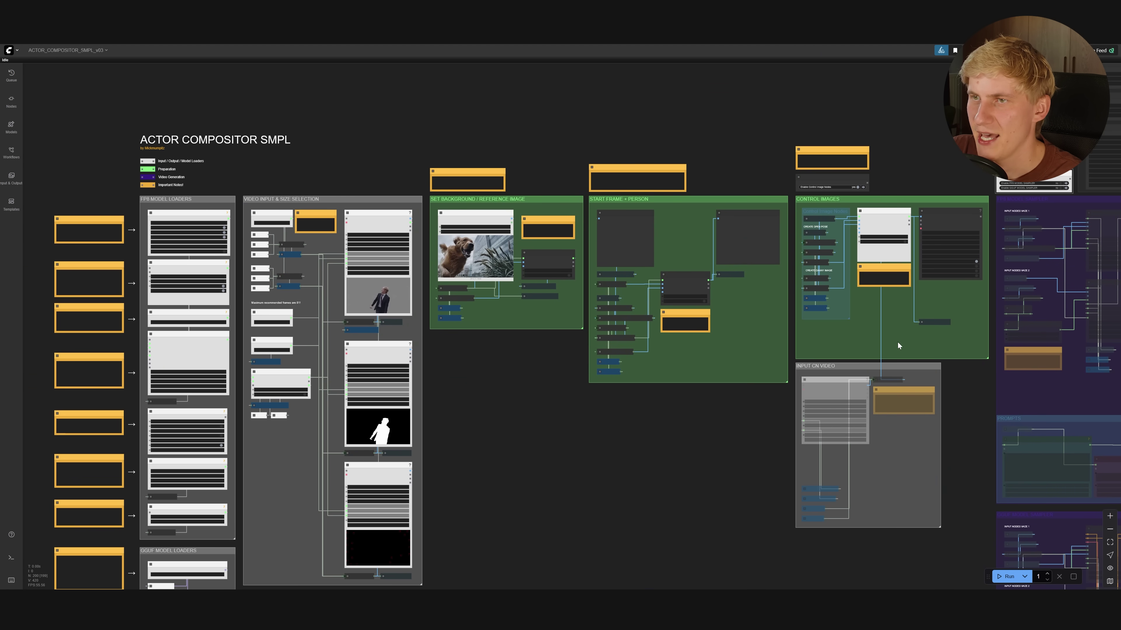
left_click(1008, 577)
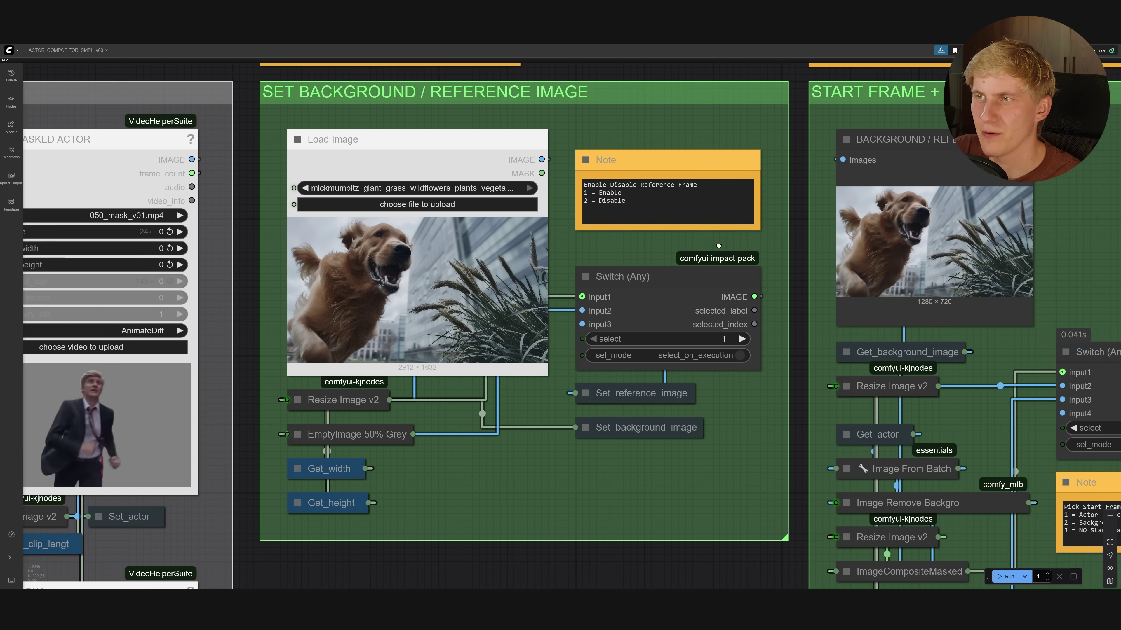
Check the pose skeleton among red tracked squares in the PREVIEW CONTROL IMAGES output
left_click_drag(786, 234, 173, 225)
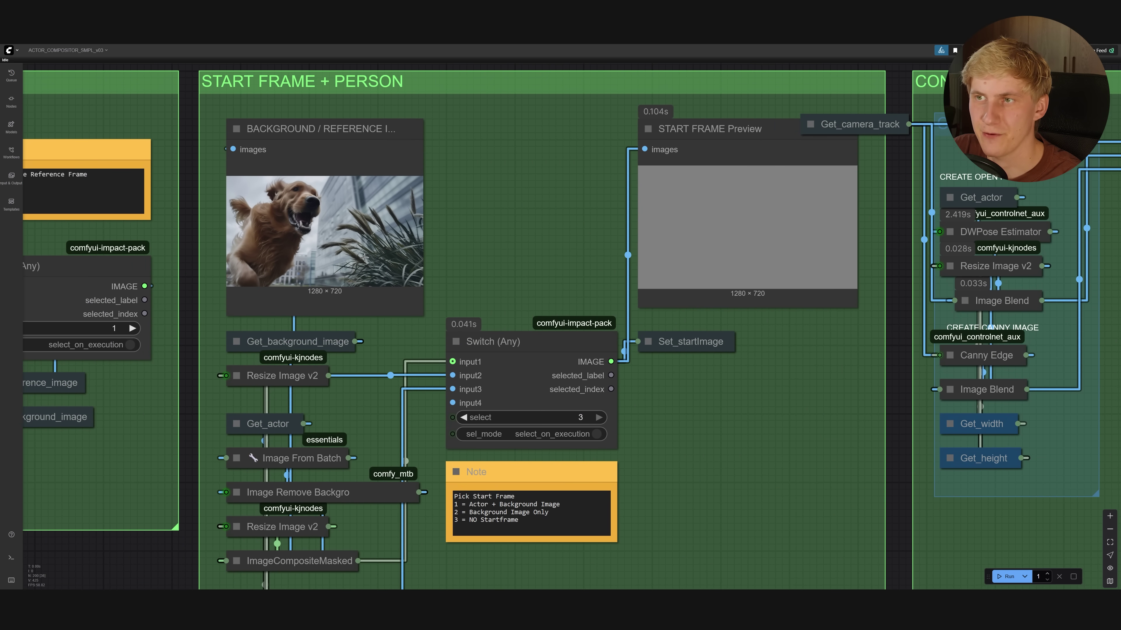
scroll(834, 191, "up", 3)
left_click_drag(780, 230, 562, 310)
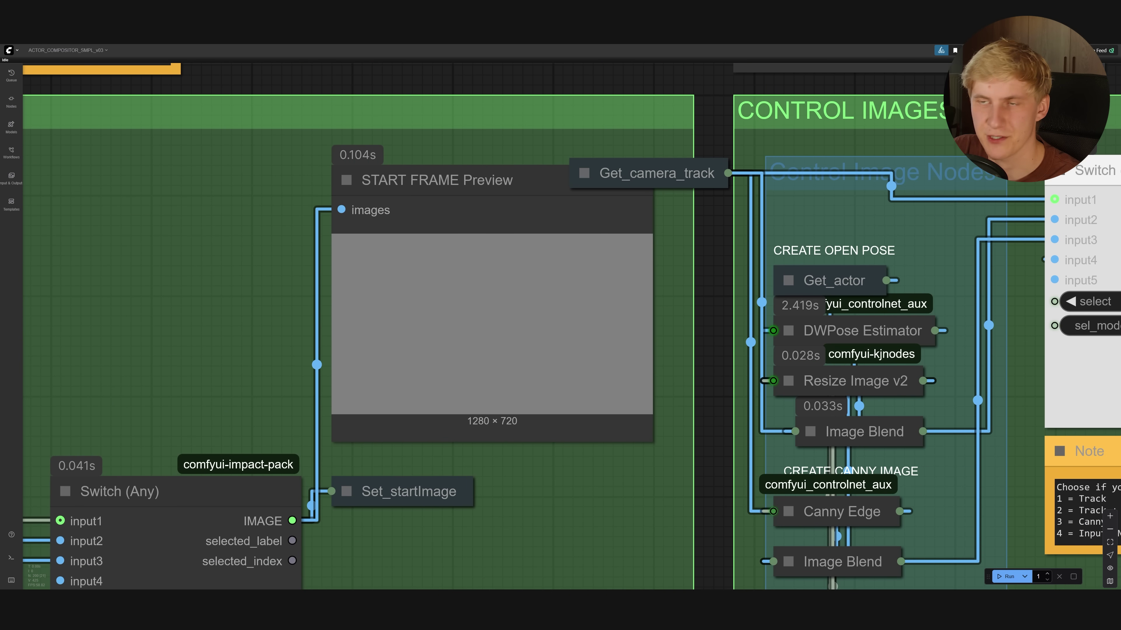
scroll(555, 354, "down", 3)
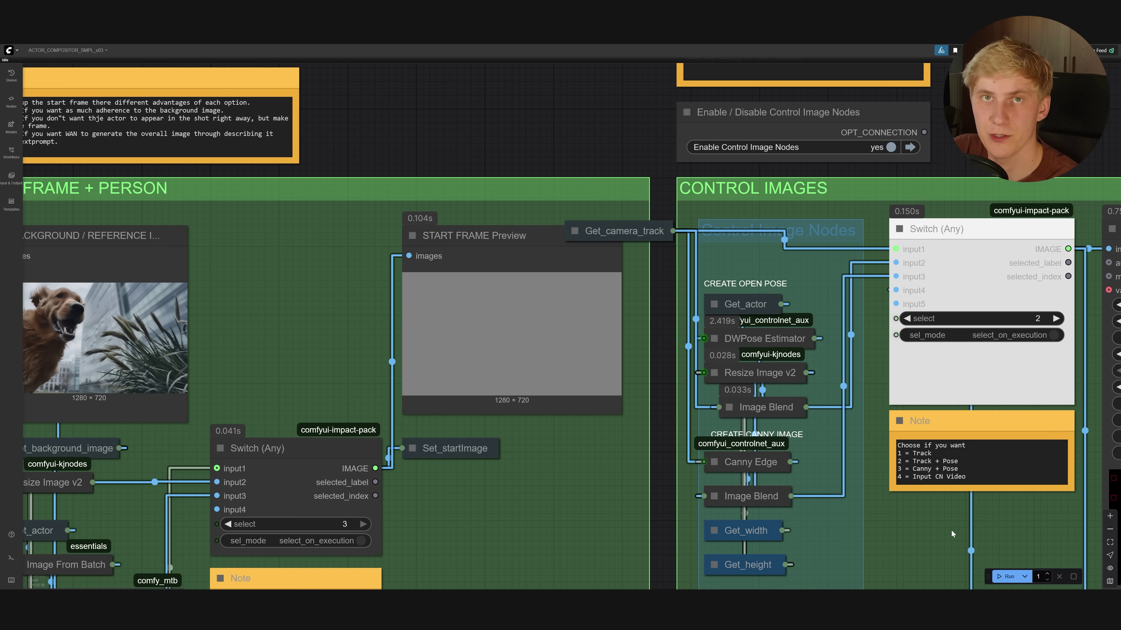
left_click_drag(639, 496, 287, 382)
scroll(979, 442, "up", 8)
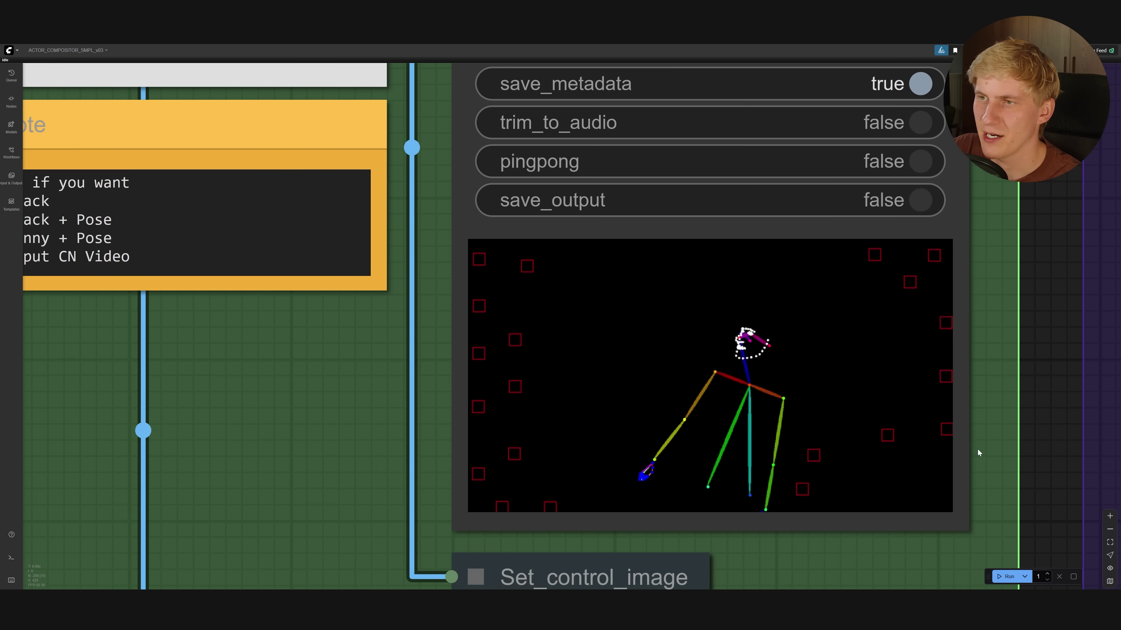
left_click_drag(977, 449, 932, 446)
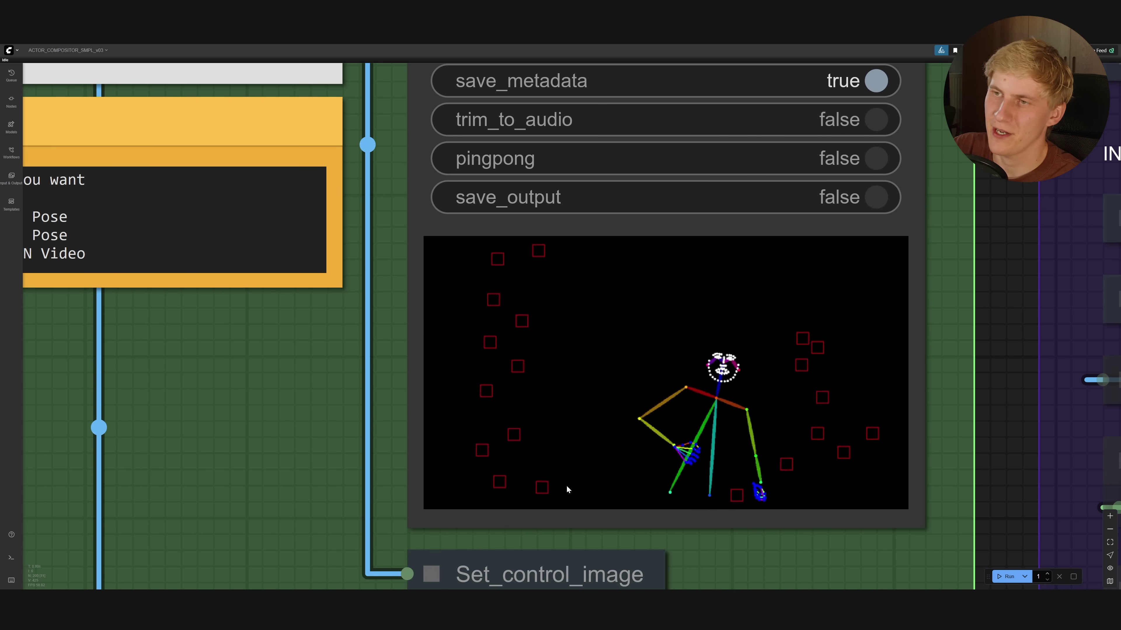
key(".")
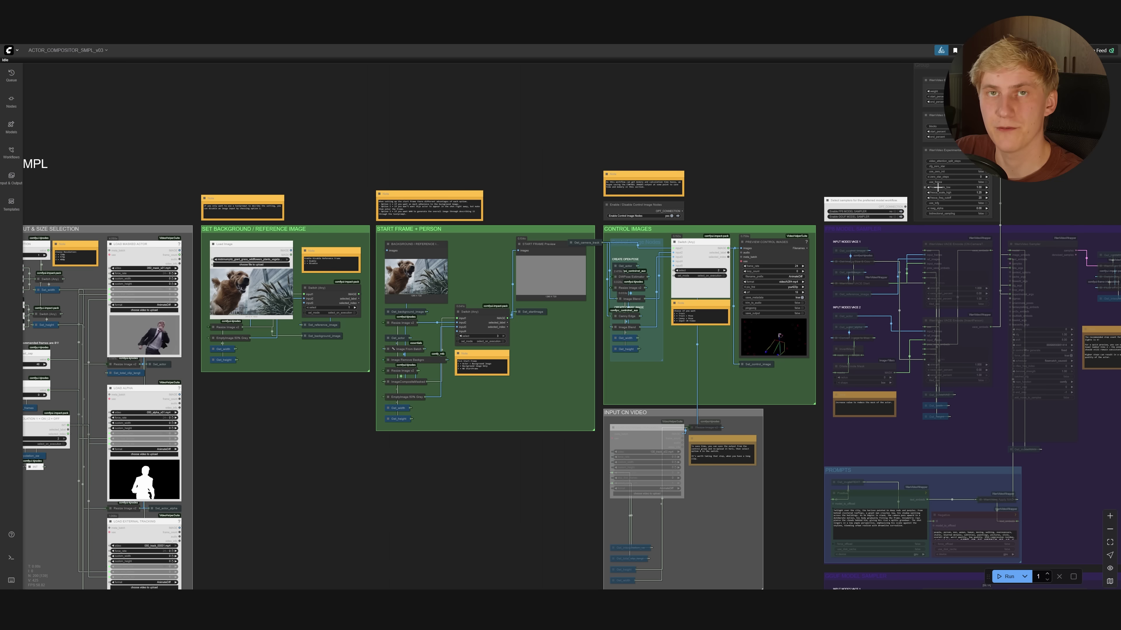
Set Enable FP8 MODEL SAMPLER to no so the FP8 sampler group is bypassed
scroll(809, 164, "up", 6)
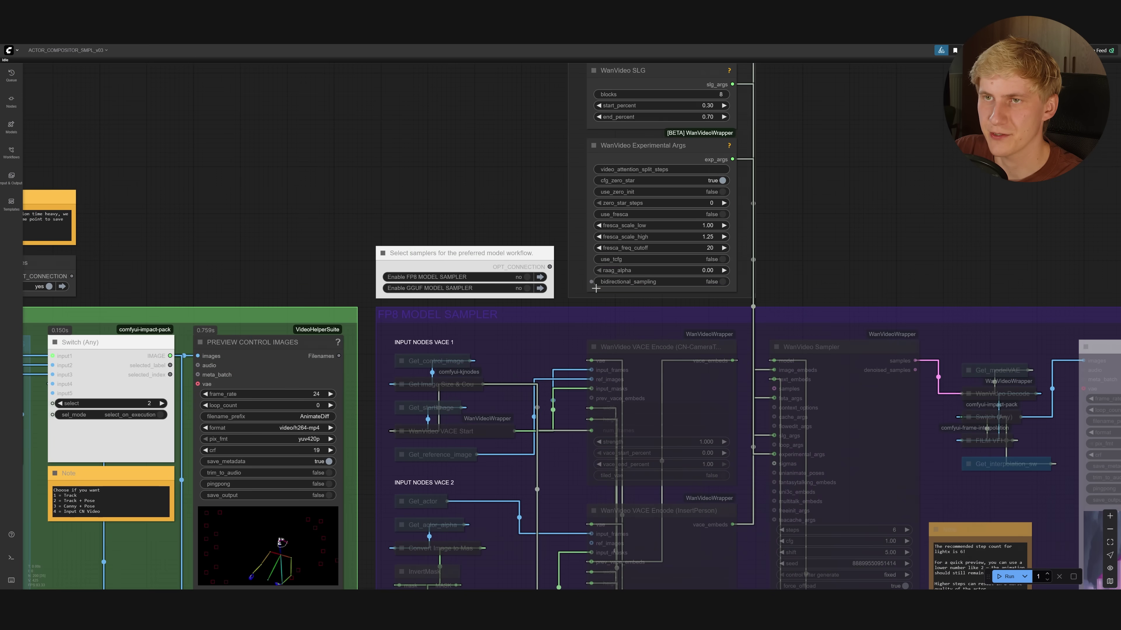
left_click(521, 277)
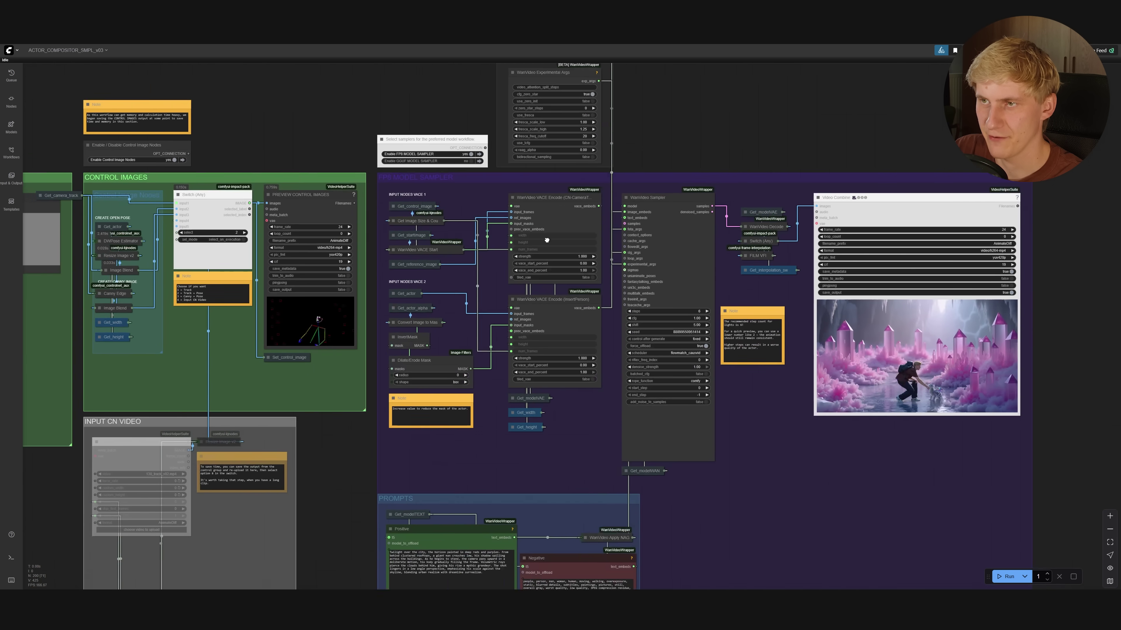
scroll(546, 241, "down", 2)
scroll(399, 112, "up", 10)
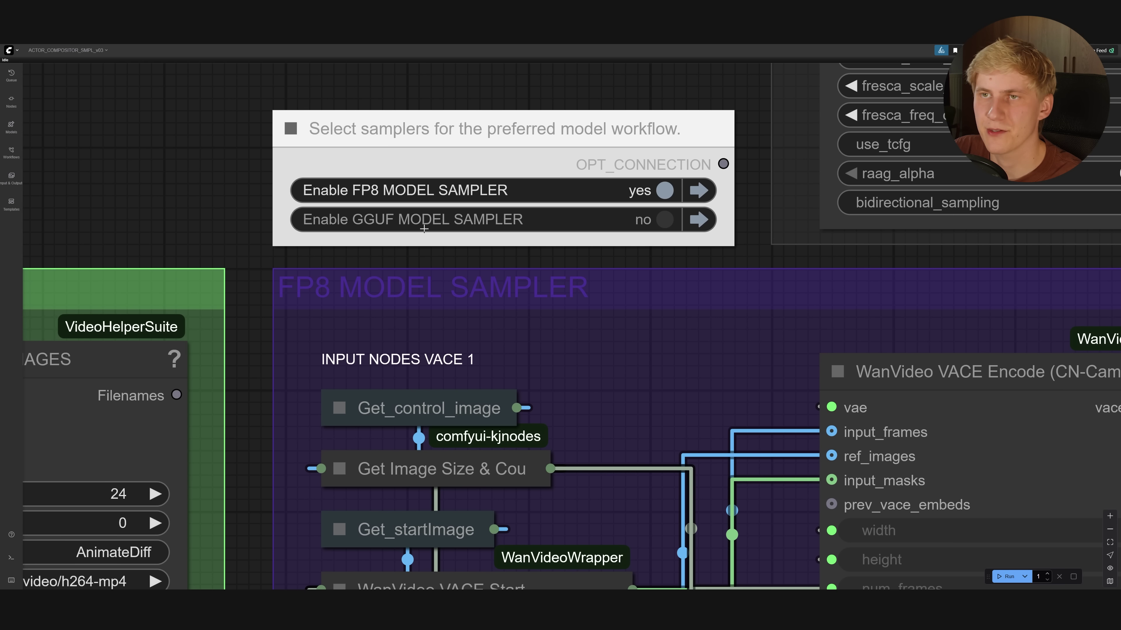
left_click(641, 189)
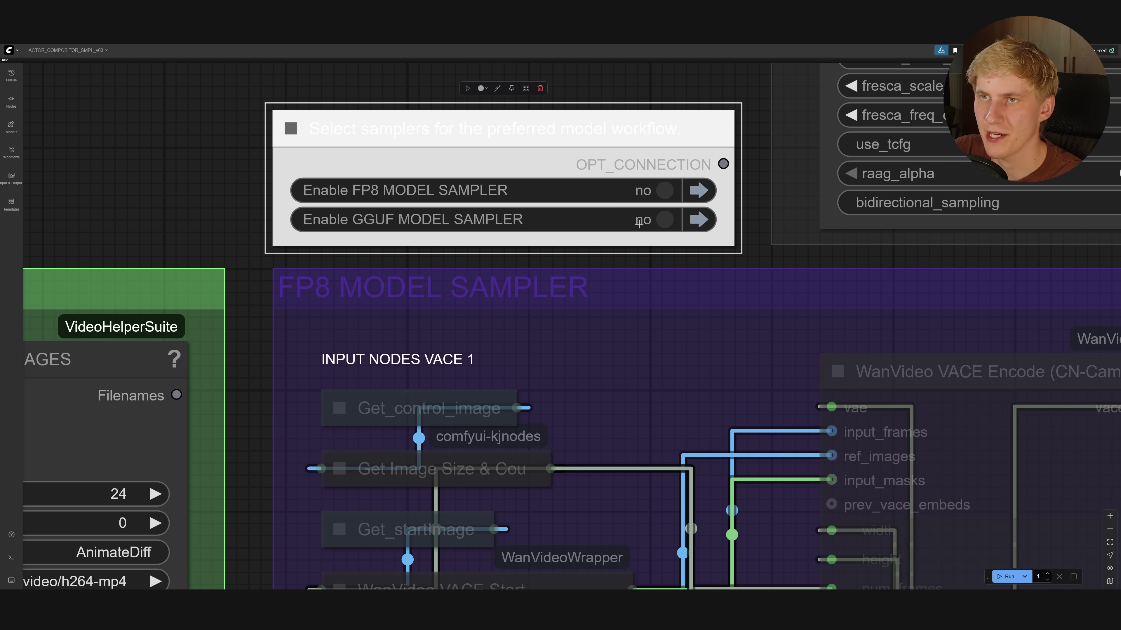
Pan down to center the VACE 2 and Prompts groups
scroll(611, 298, "down", 10)
left_click_drag(639, 408, 574, 176)
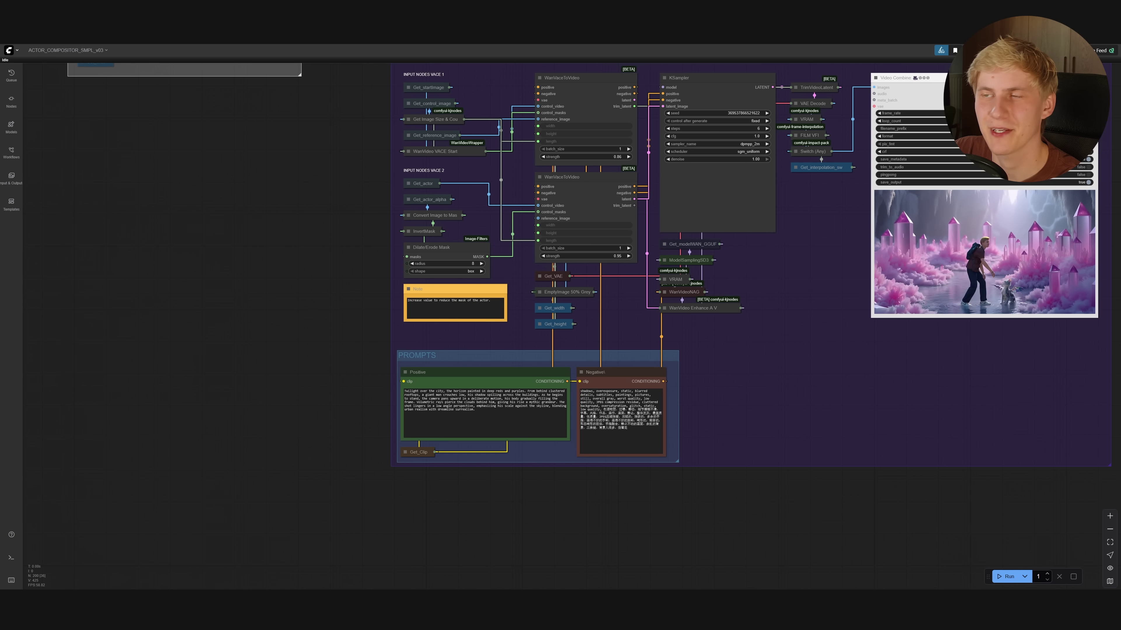
scroll(405, 453, "up", 8)
scroll(406, 453, "up", 6)
left_click_drag(691, 293, 622, 302)
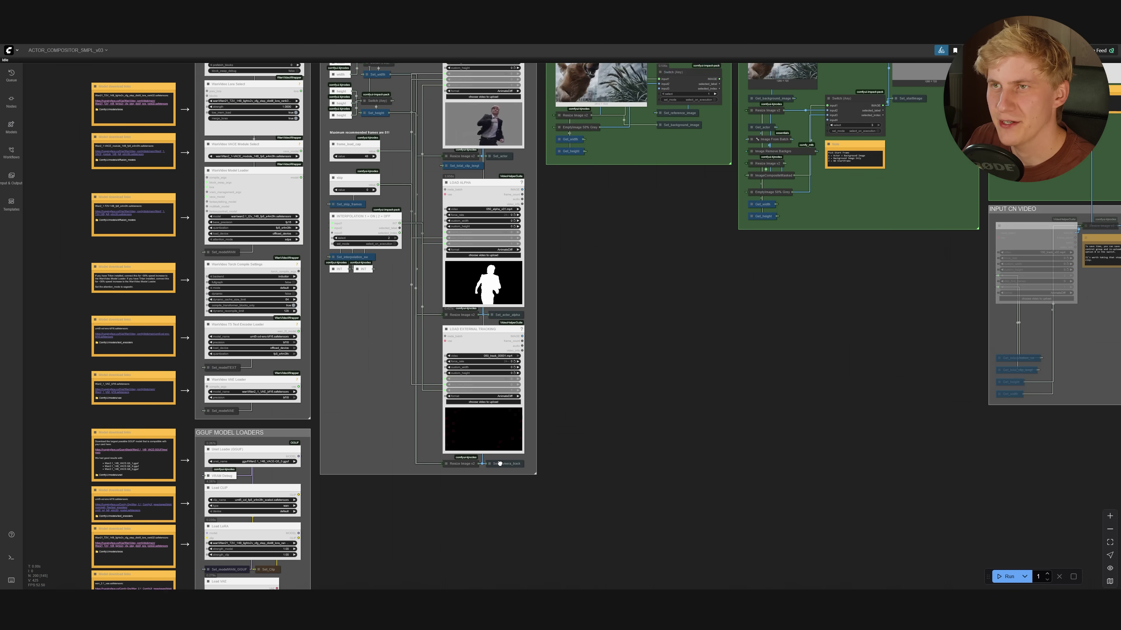
scroll(499, 463, "down", 5)
scroll(672, 337, "up", 8)
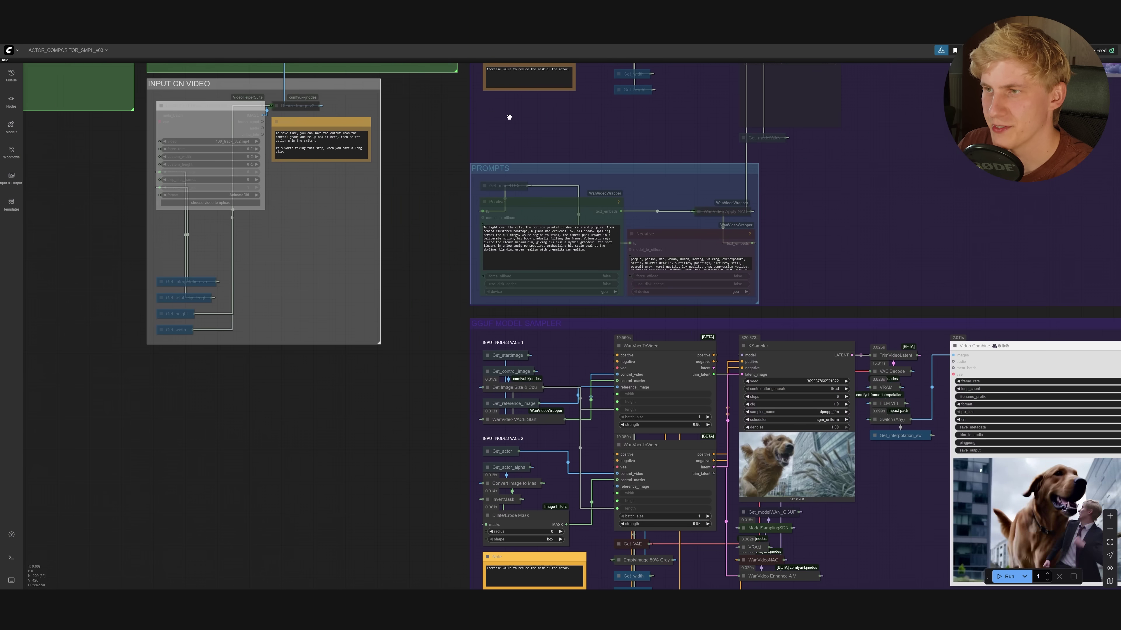
scroll(573, 331, "up", 5)
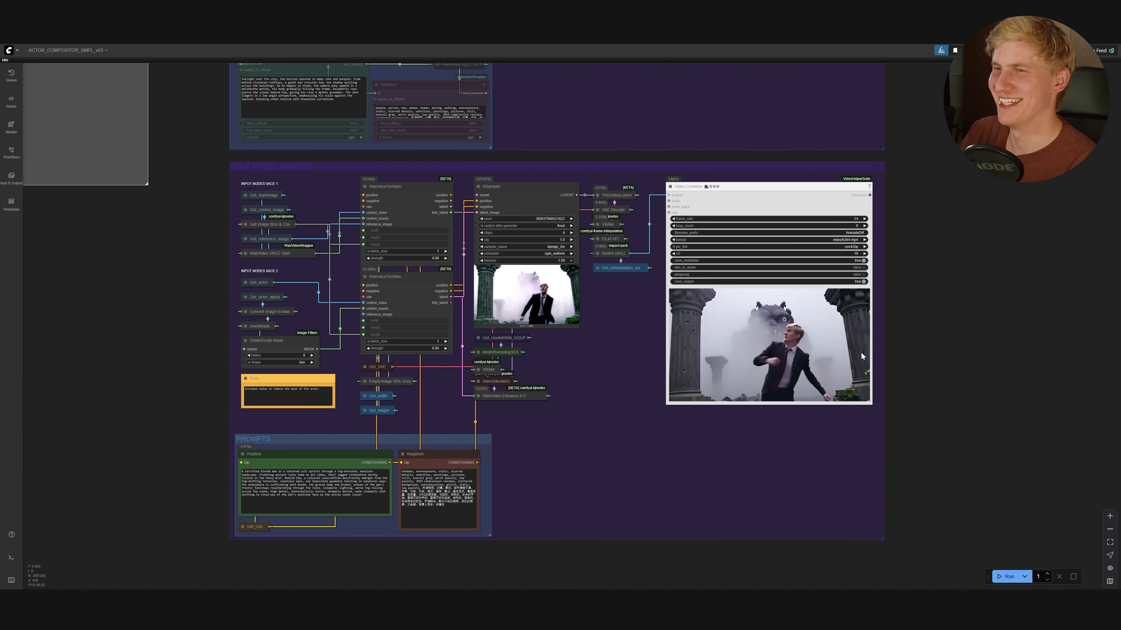
scroll(876, 316, "up", 5)
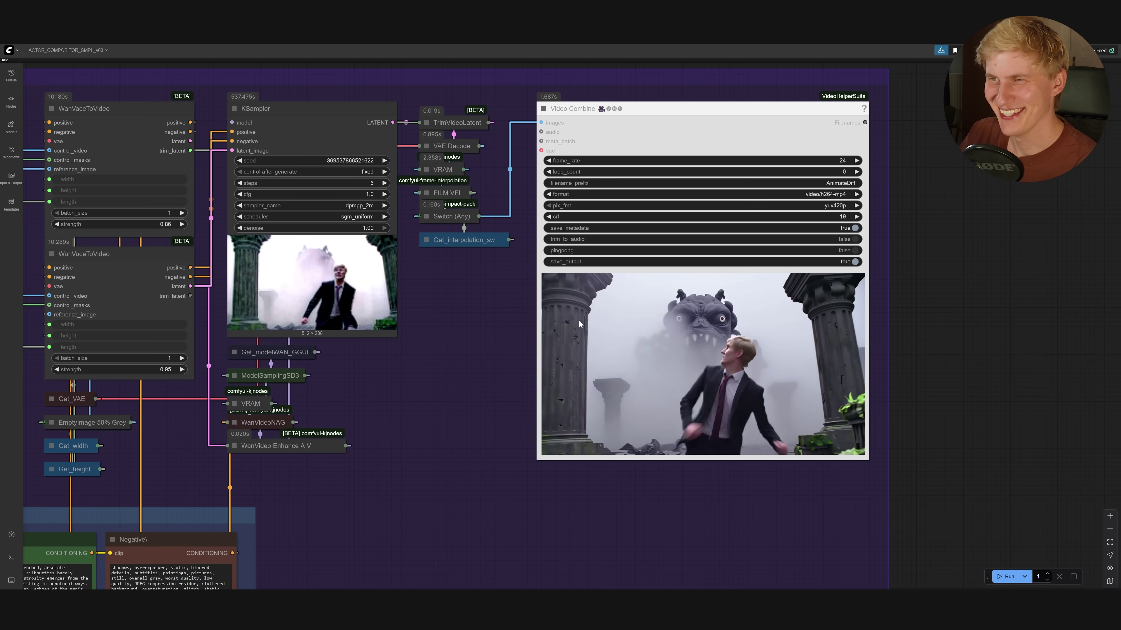
scroll(763, 494, "up", 5)
scroll(787, 568, "up", 2)
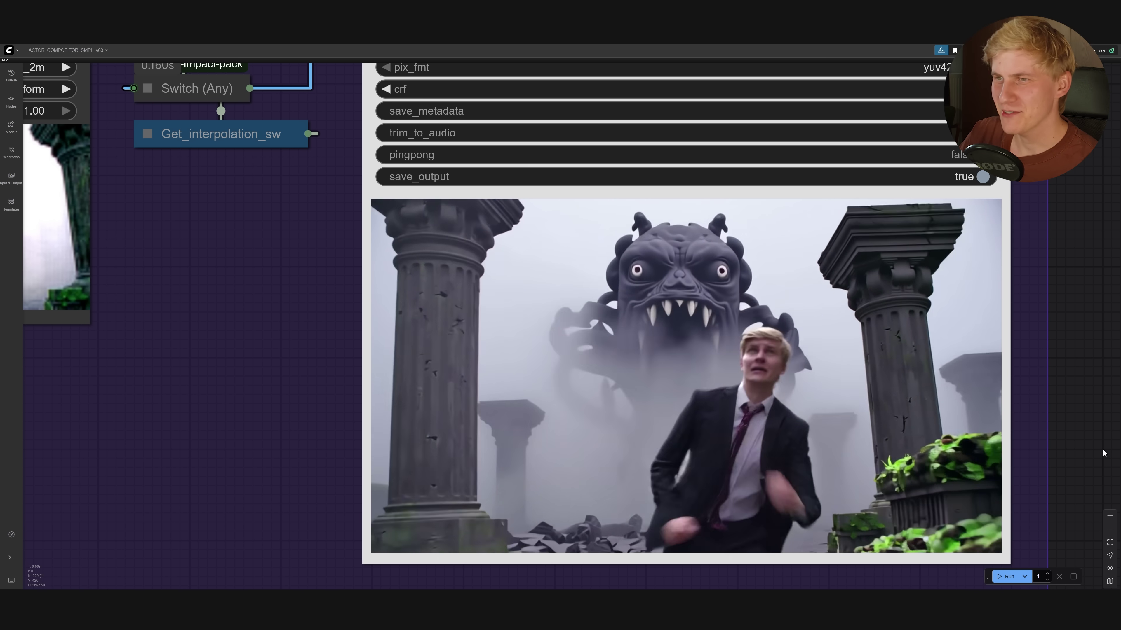
scroll(1083, 462, "up", 1)
left_click_drag(1083, 462, 1063, 441)
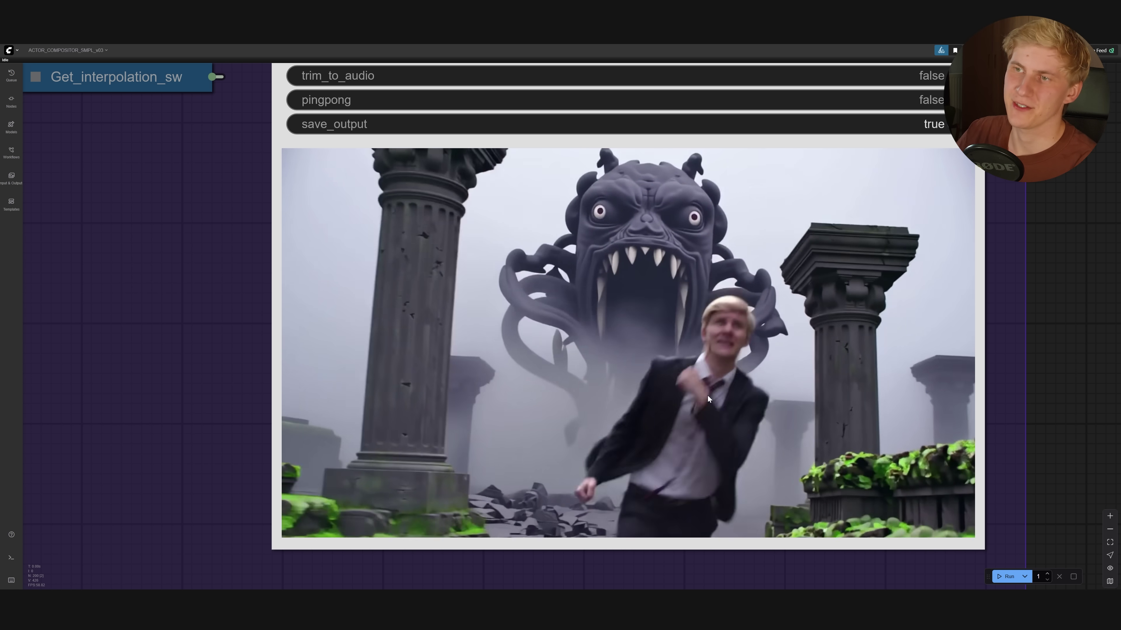
scroll(652, 536, "down", 9)
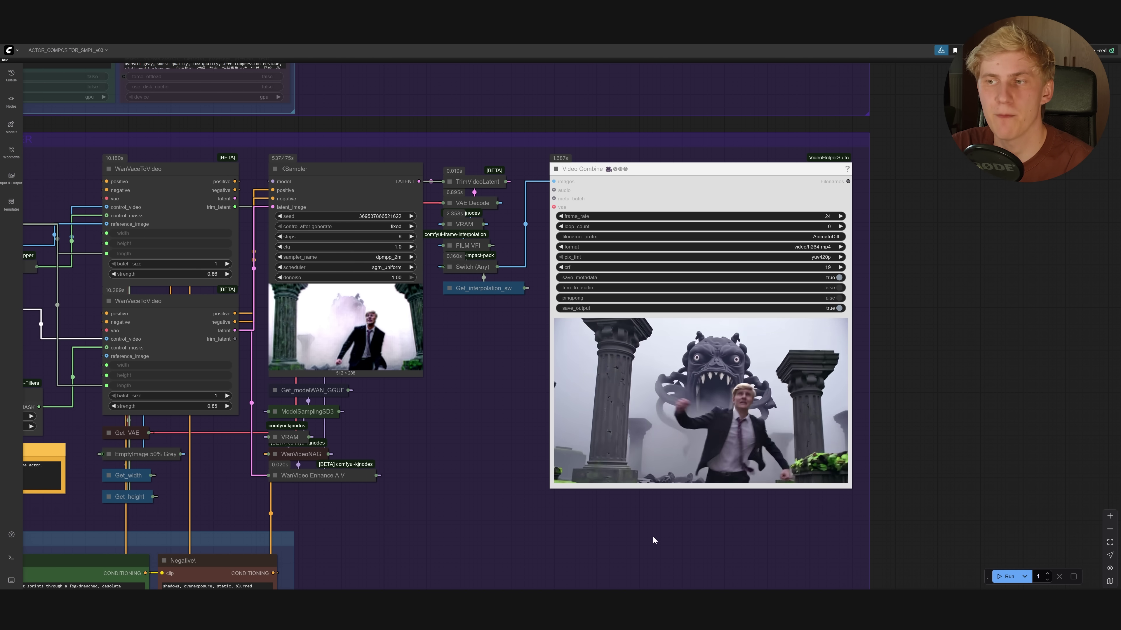
key("period")
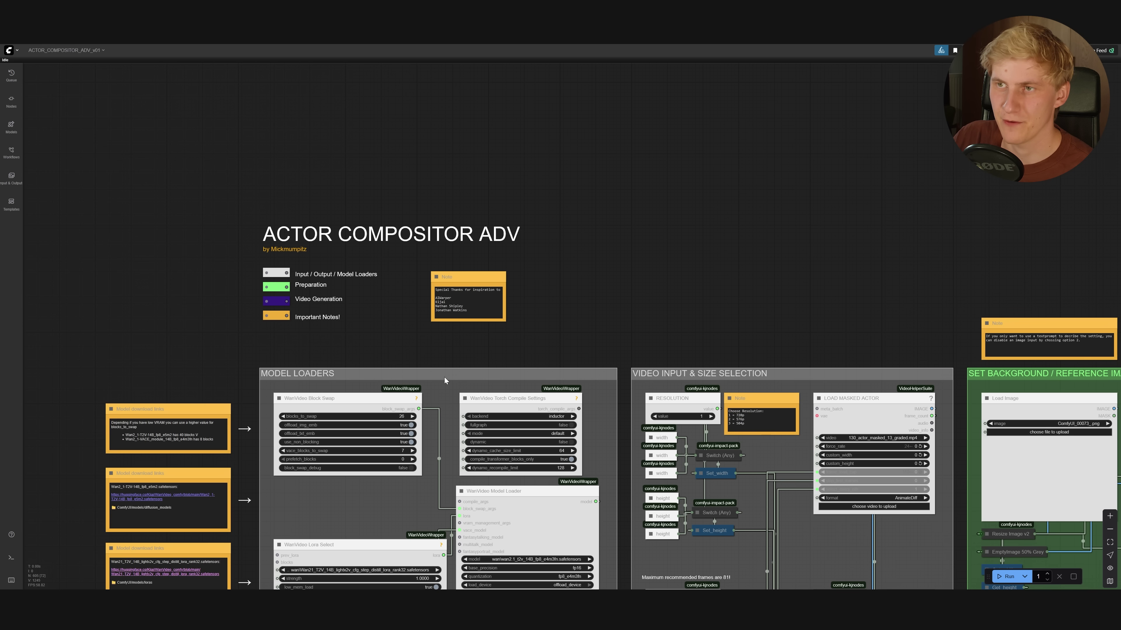
Zoom into the batch_size, skip and frame_load_cap nodes of ACTOR_COMPOSITOR_ADV_v01
scroll(740, 274, "down", 10)
scroll(495, 281, "up", 3)
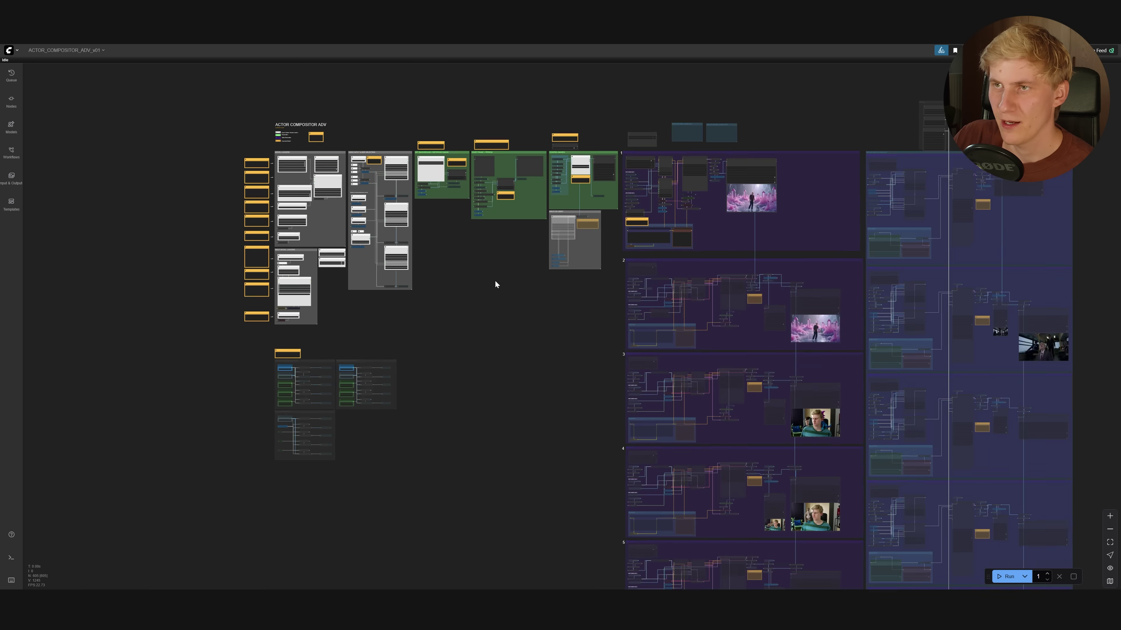
scroll(495, 281, "down", 3)
scroll(483, 358, "up", 2)
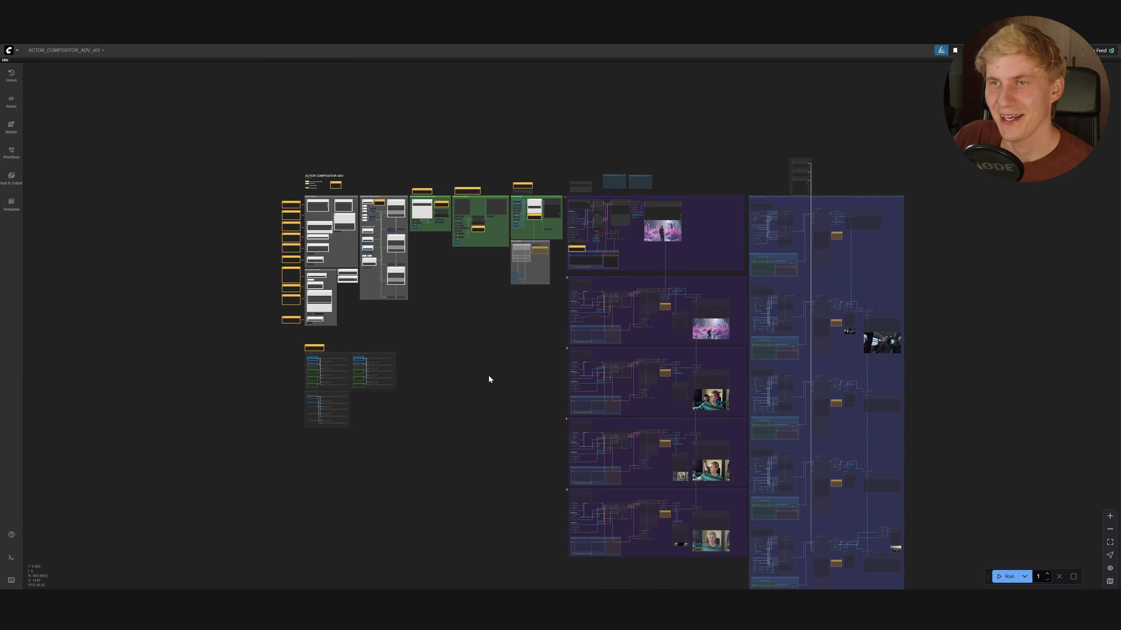
left_click_drag(489, 377, 476, 318)
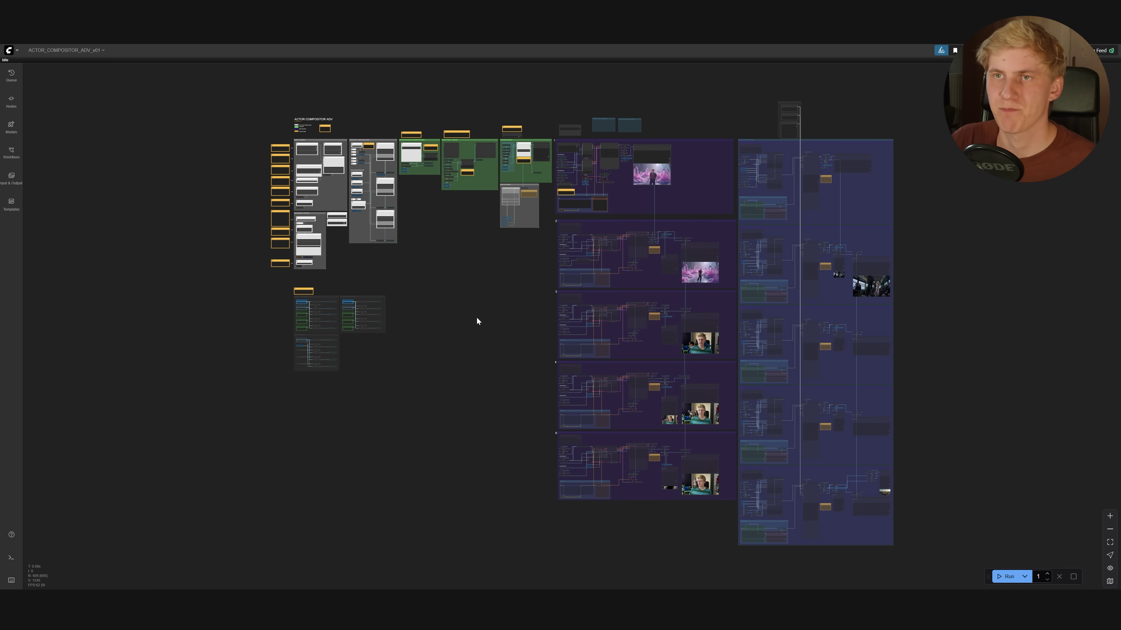
scroll(350, 150, "up", 10)
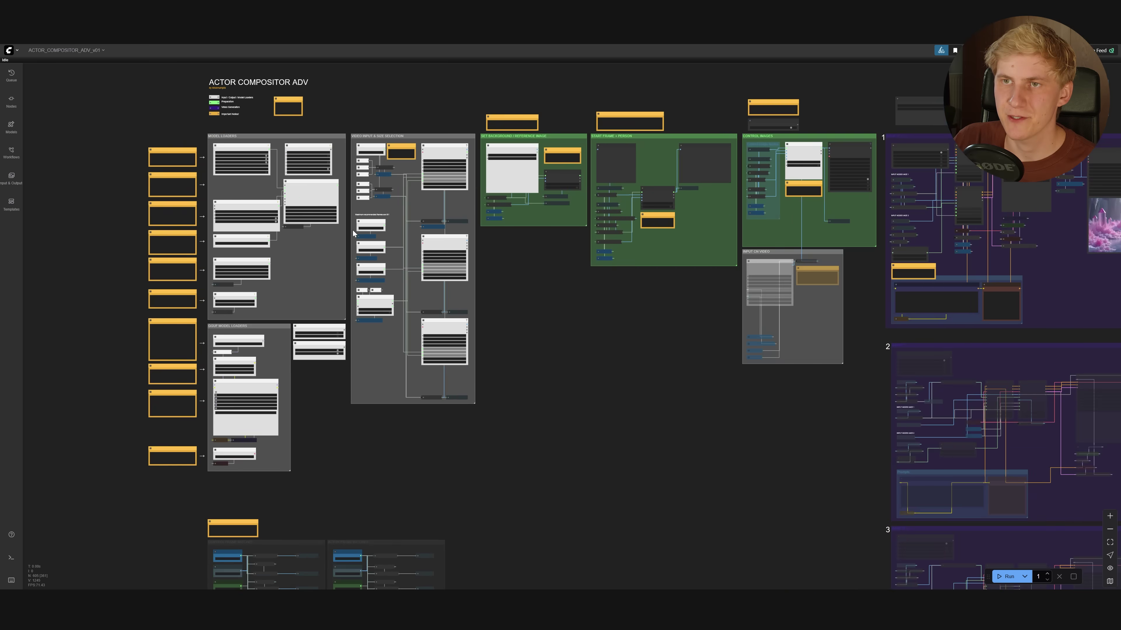
scroll(476, 420, "down", 1)
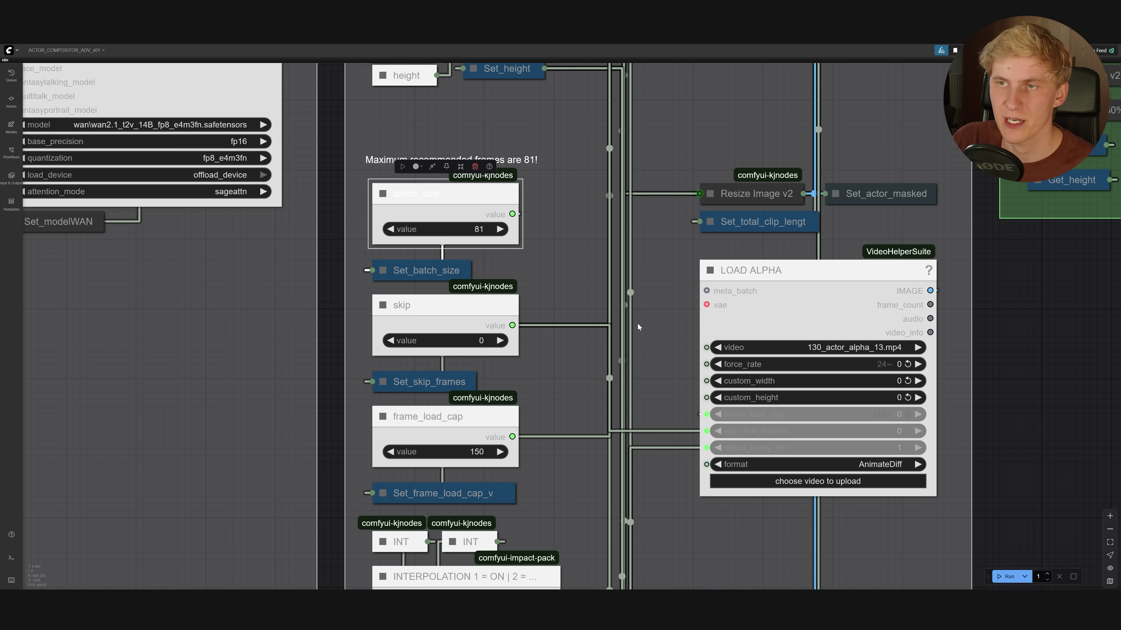
scroll(573, 301, "down", 3)
left_click_drag(573, 300, 558, 358)
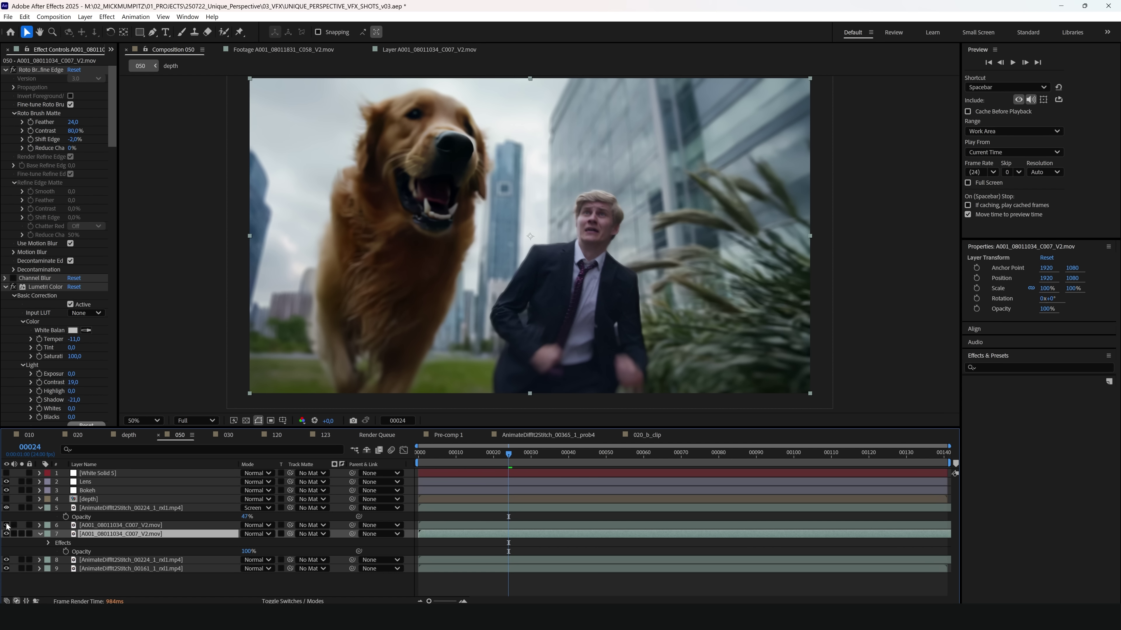
left_click(6, 525)
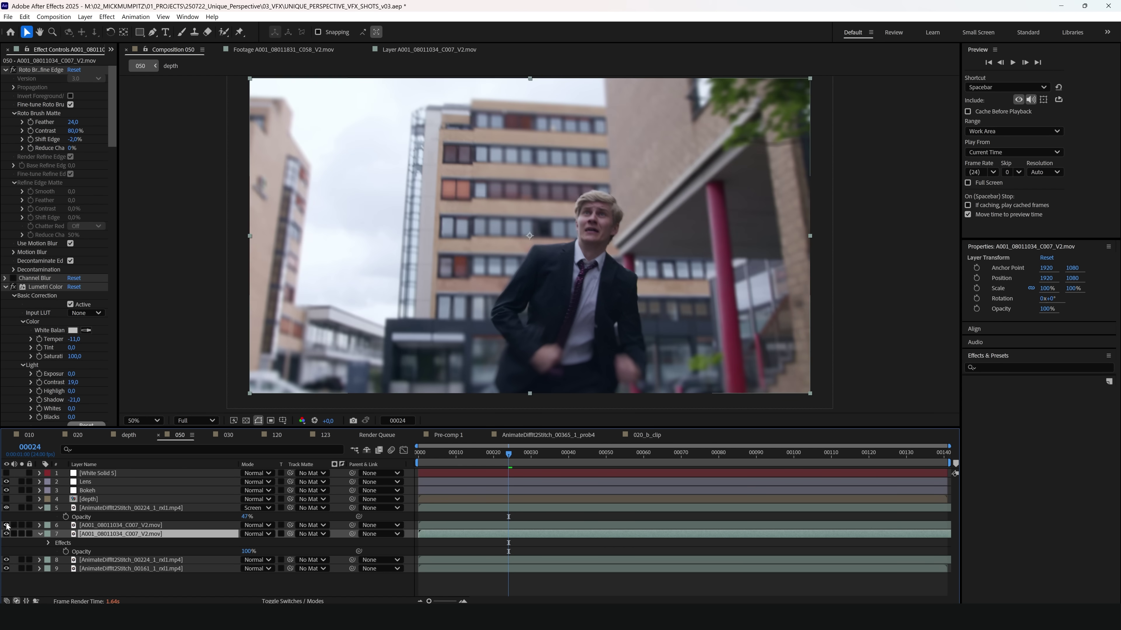
left_click(6, 525)
left_click(6, 524)
left_click(6, 525)
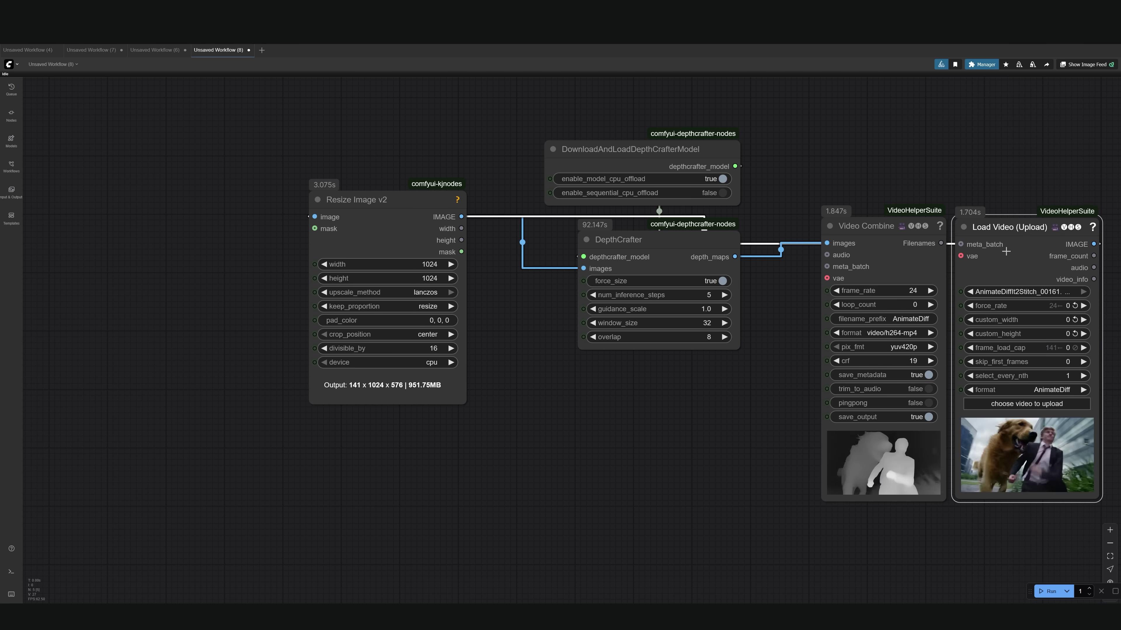
scroll(1084, 516, "up", 10)
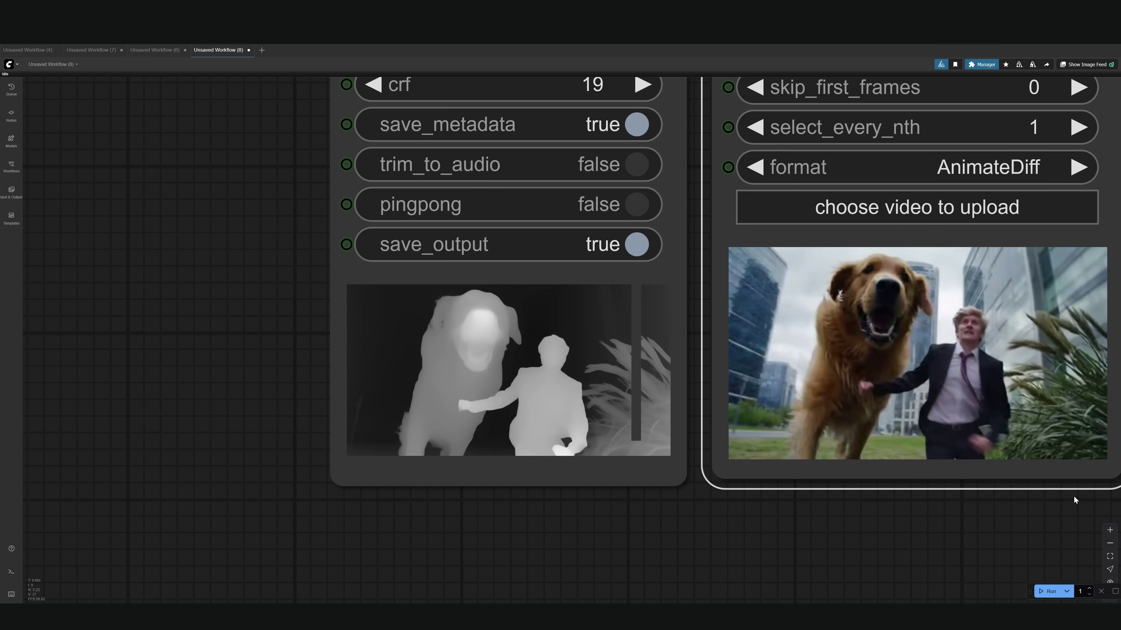
scroll(805, 508, "up", 2)
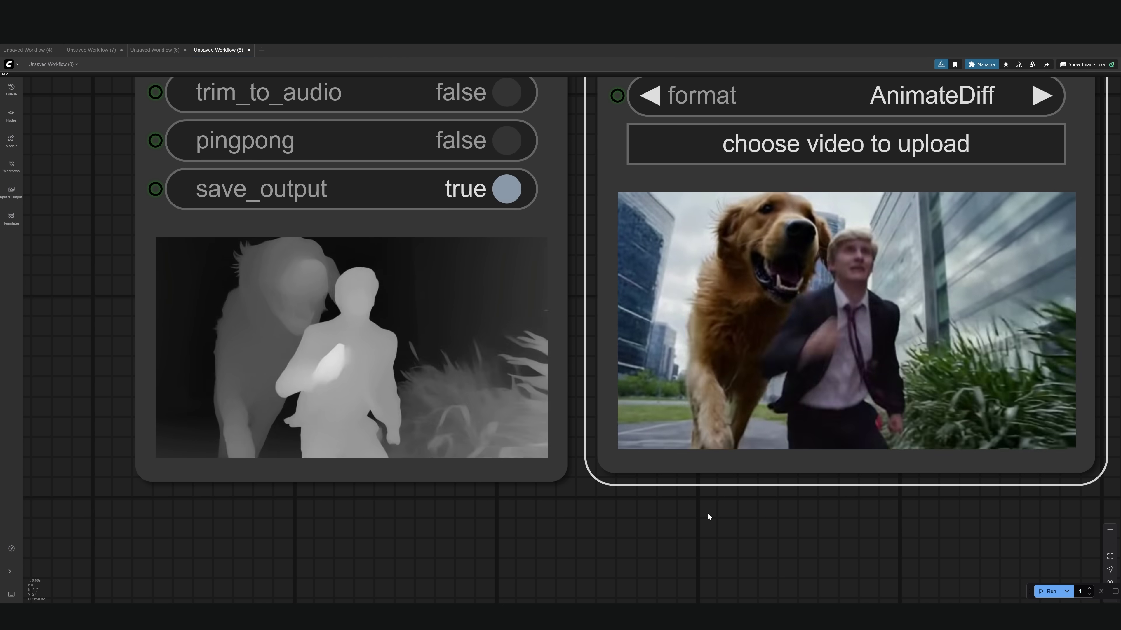
left_click_drag(707, 513, 711, 541)
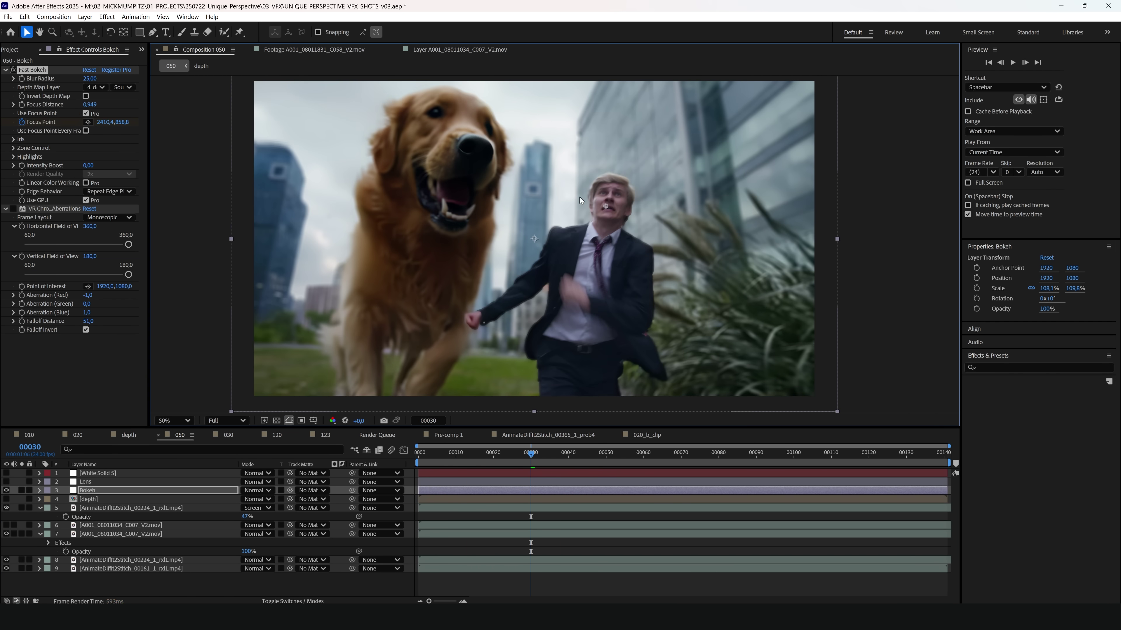
Place the Fast Bokeh focus point on the dog's eye, blurring the actor
left_click(438, 113)
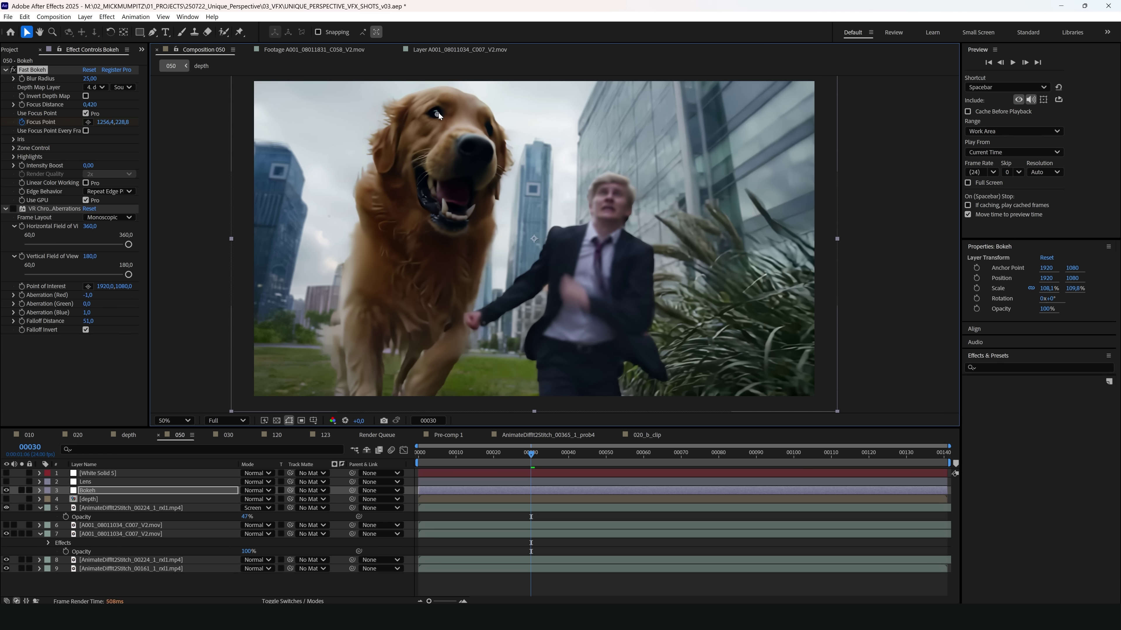
left_click(439, 114)
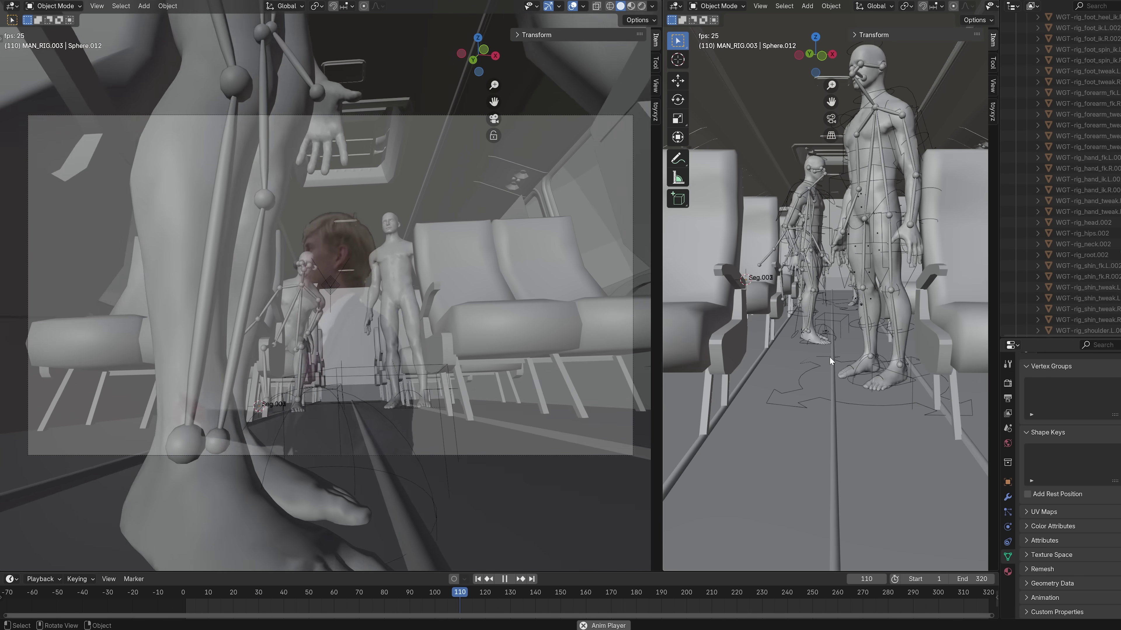
left_click_drag(829, 357, 832, 342)
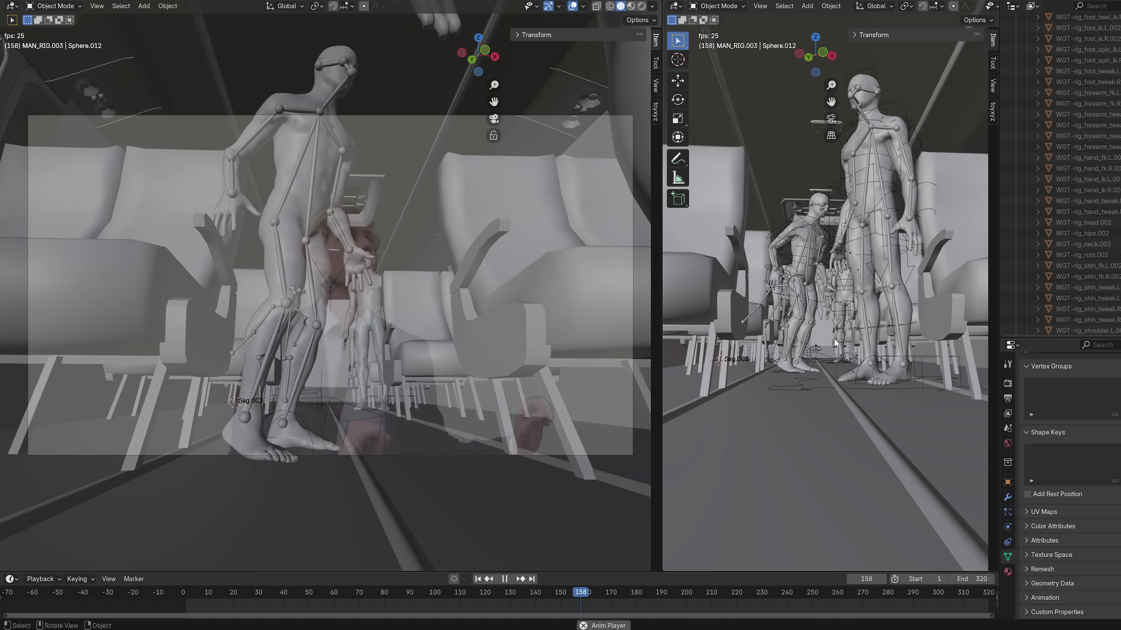